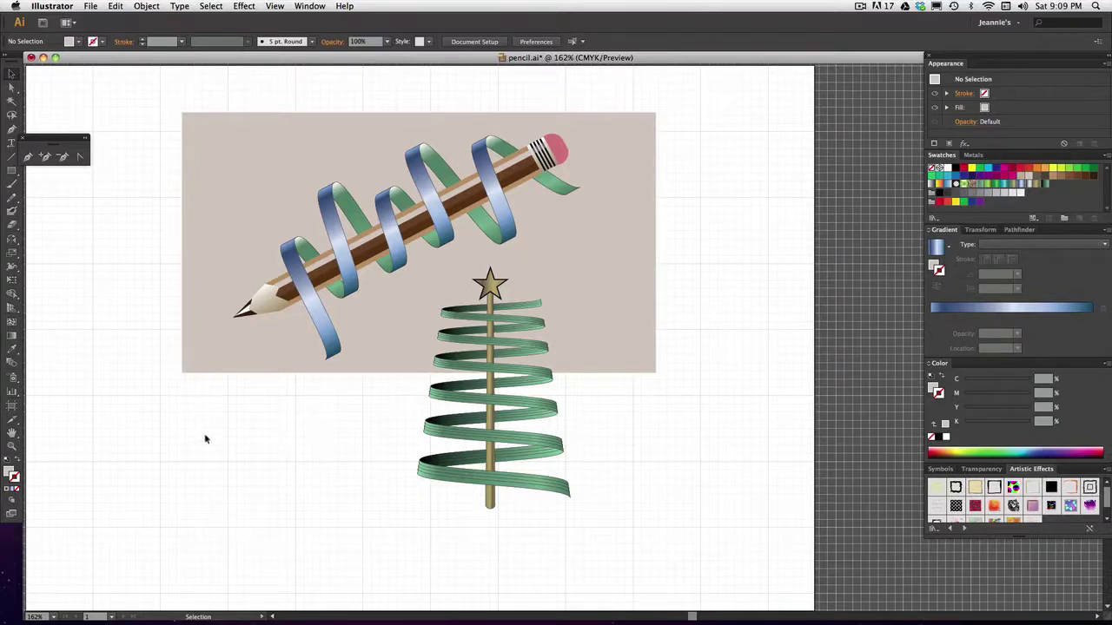
Step: Delete the finished pencil and tree sample illustrations from the artboard
key("space")
left_click_drag(109, 407, 128, 405)
mouse_move(178, 89)
left_mouse_down()
mouse_move(645, 563)
mouse_move(720, 526)
left_mouse_up()
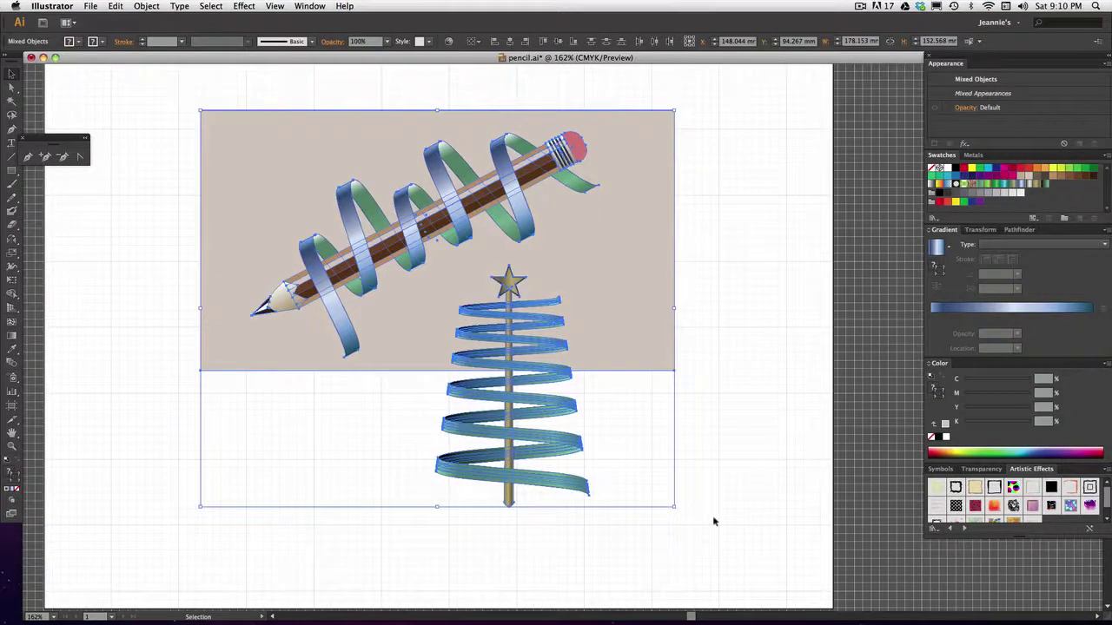
key("Delete")
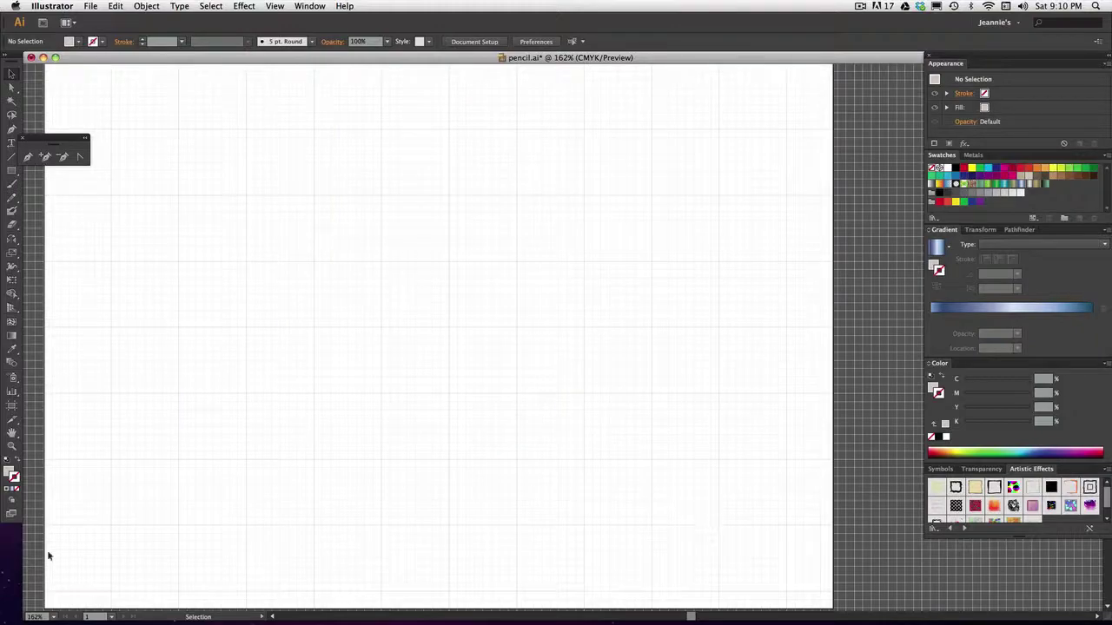
Step: Move the teal spring ribbon from the pasteboard onto the artboard
mouse_move(107, 464)
left_mouse_down()
mouse_move(250, 464)
mouse_move(176, 455)
left_mouse_up()
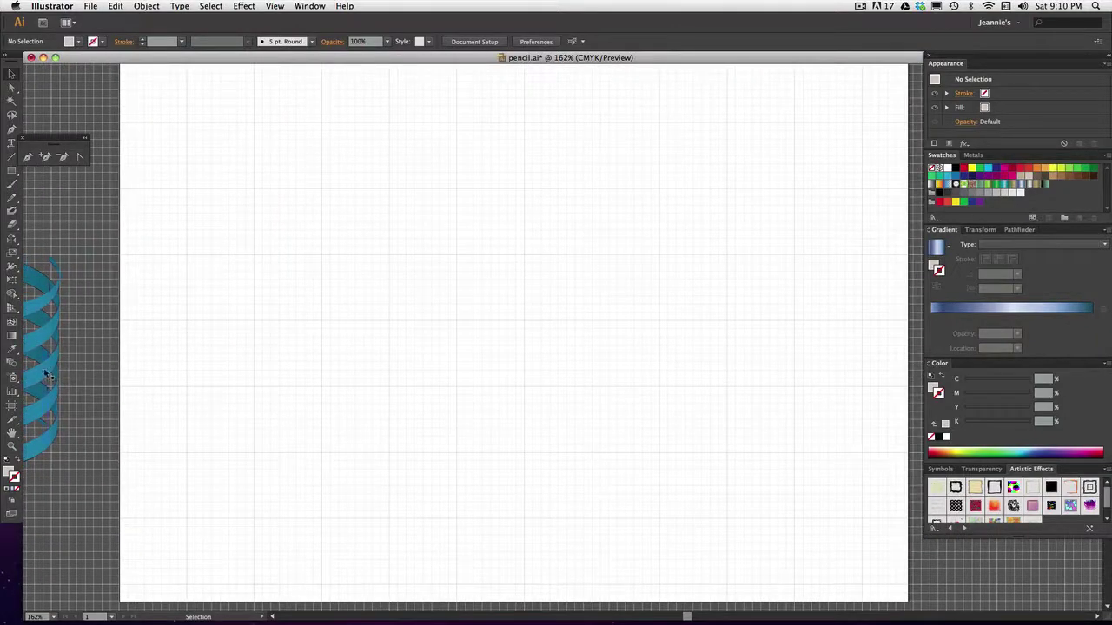
mouse_move(47, 368)
left_mouse_down()
mouse_move(610, 308)
mouse_move(668, 266)
left_mouse_up()
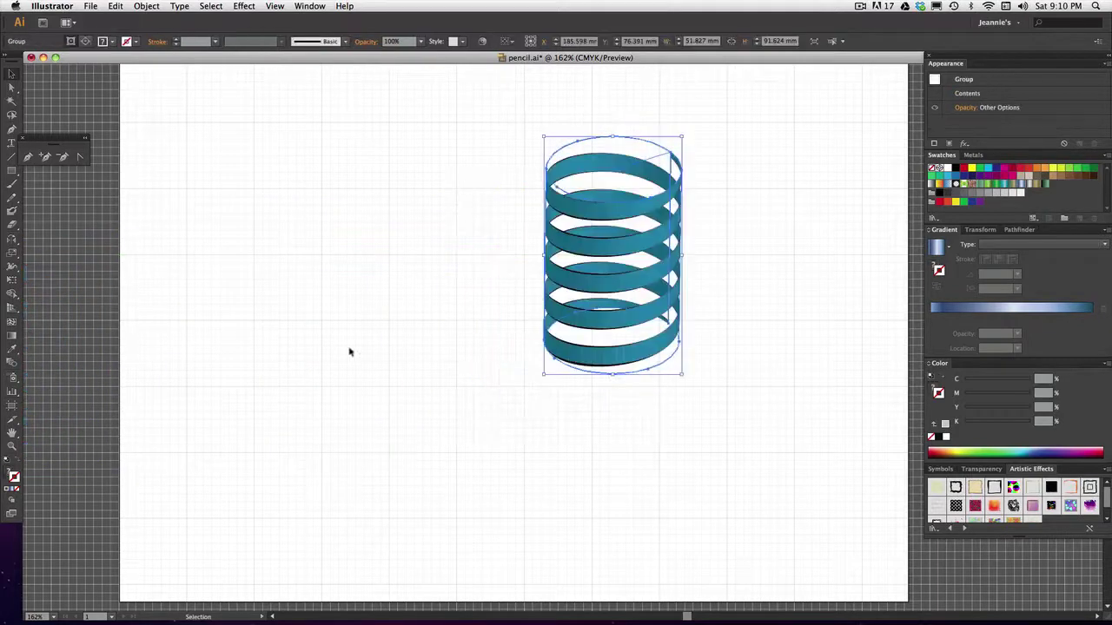
left_click(78, 361)
Step: Move the plain pencil onto the artboard beside the spring and frame both
mouse_move(84, 350)
left_mouse_down()
mouse_move(246, 355)
mouse_move(228, 350)
left_mouse_up()
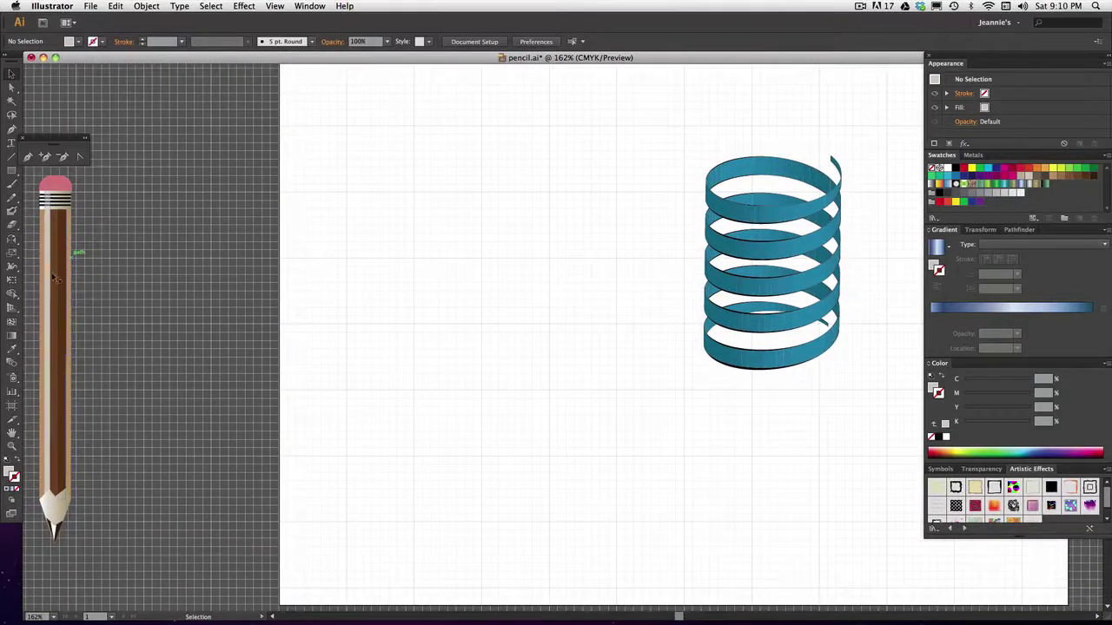
left_click_drag(53, 278, 502, 216)
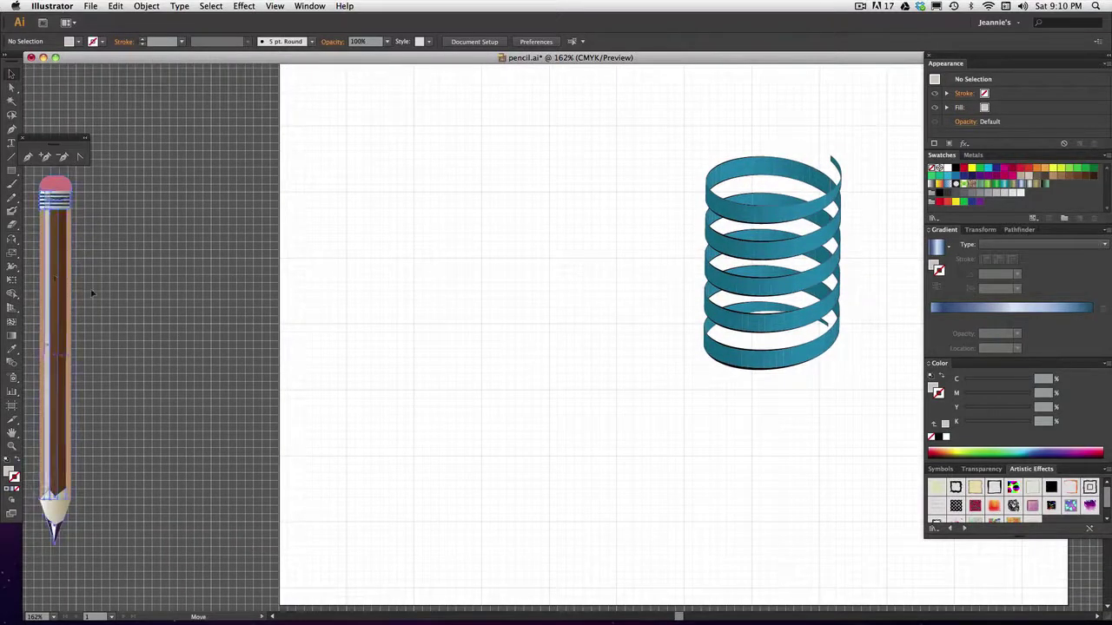
left_click(382, 329)
left_click_drag(618, 397, 374, 404)
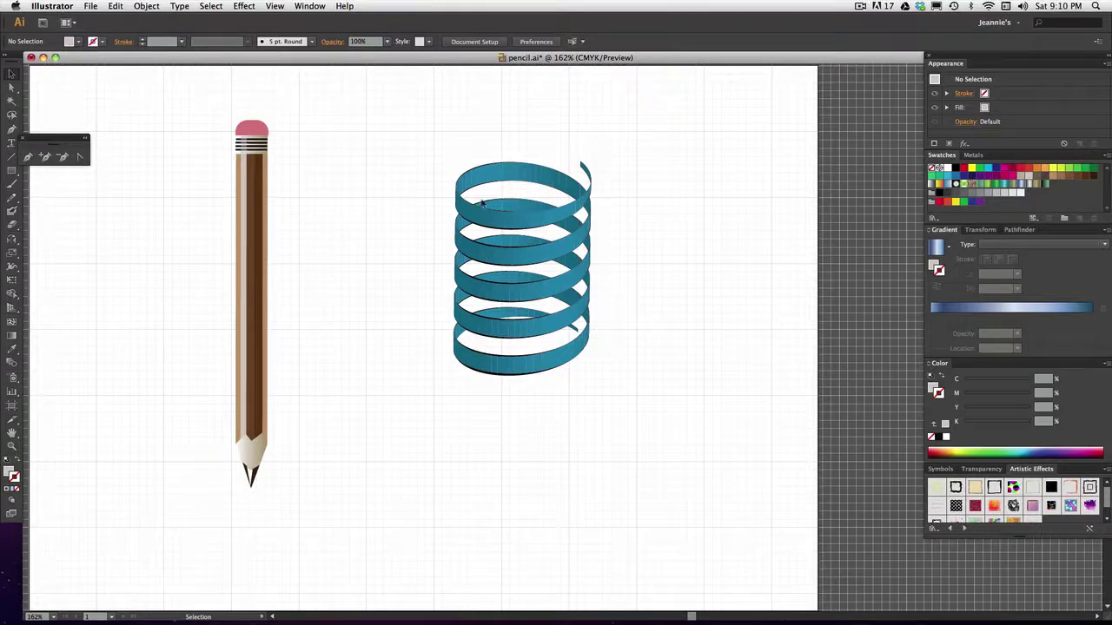
Step: Nudge the spring ribbon and look at Effect > 3D > Revolve without applying it
mouse_move(478, 249)
left_mouse_down()
mouse_move(402, 249)
mouse_move(418, 278)
left_mouse_up()
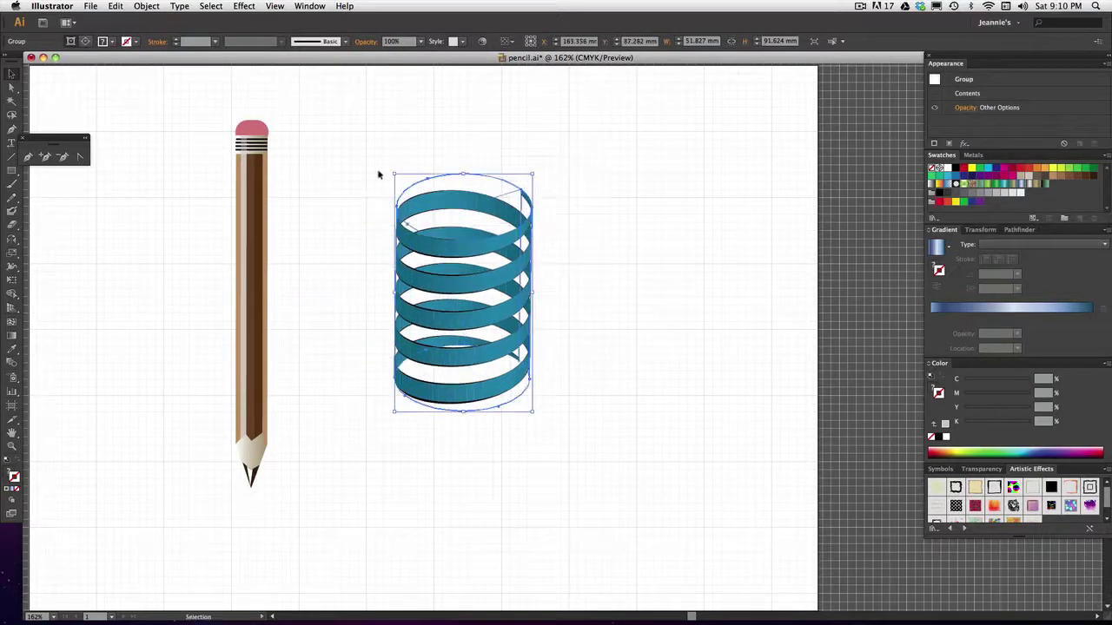
left_click(244, 6)
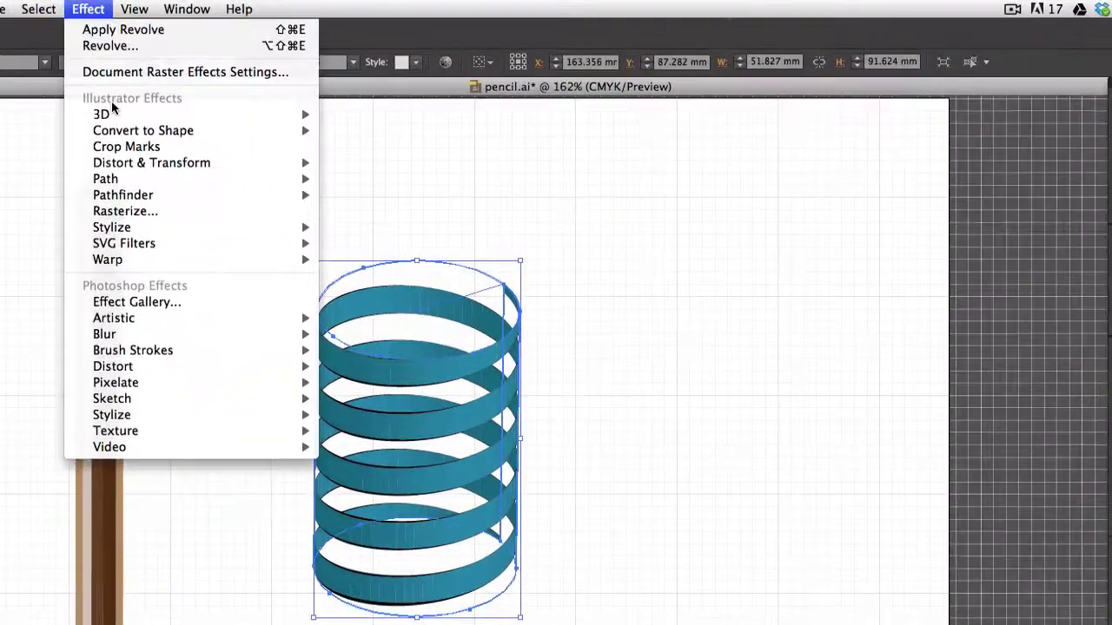
mouse_move(102, 114)
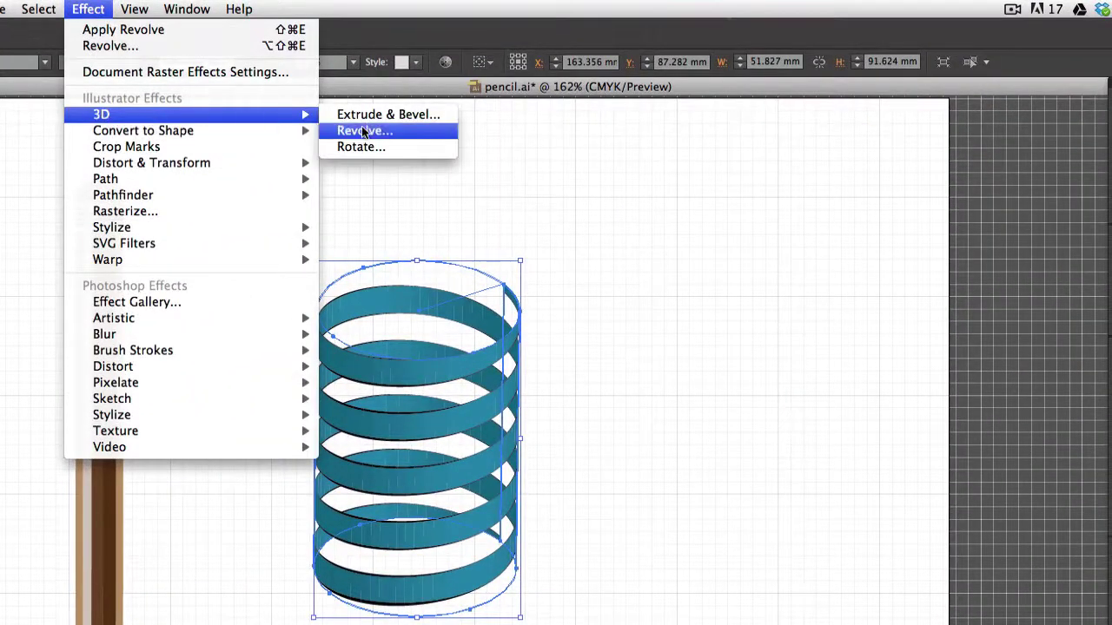
left_click(599, 170)
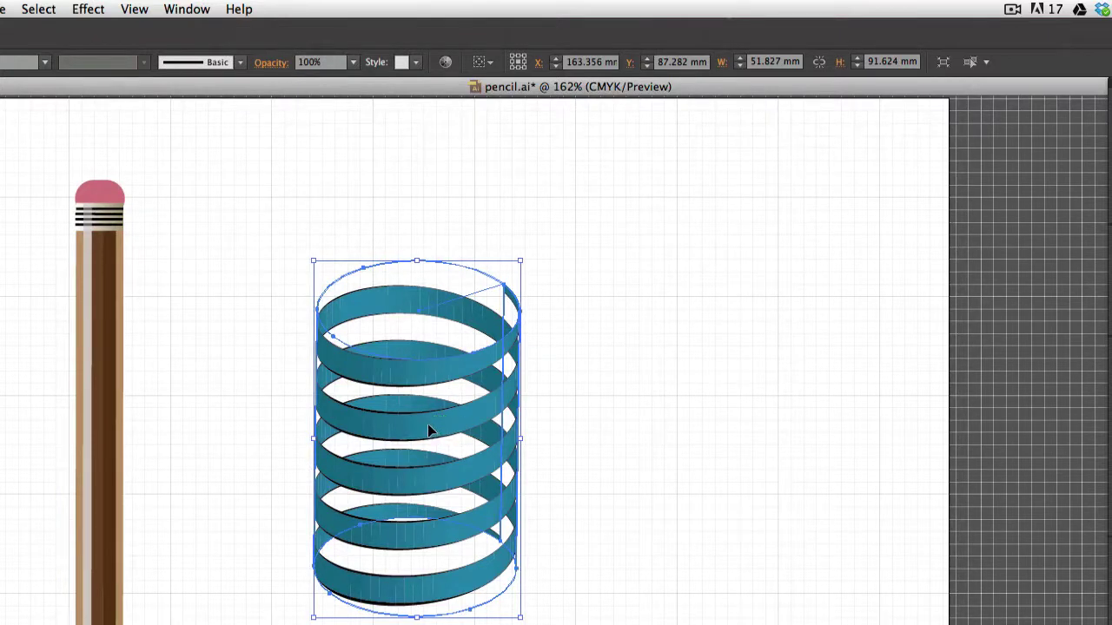
left_click_drag(434, 431, 534, 385)
left_click(752, 435)
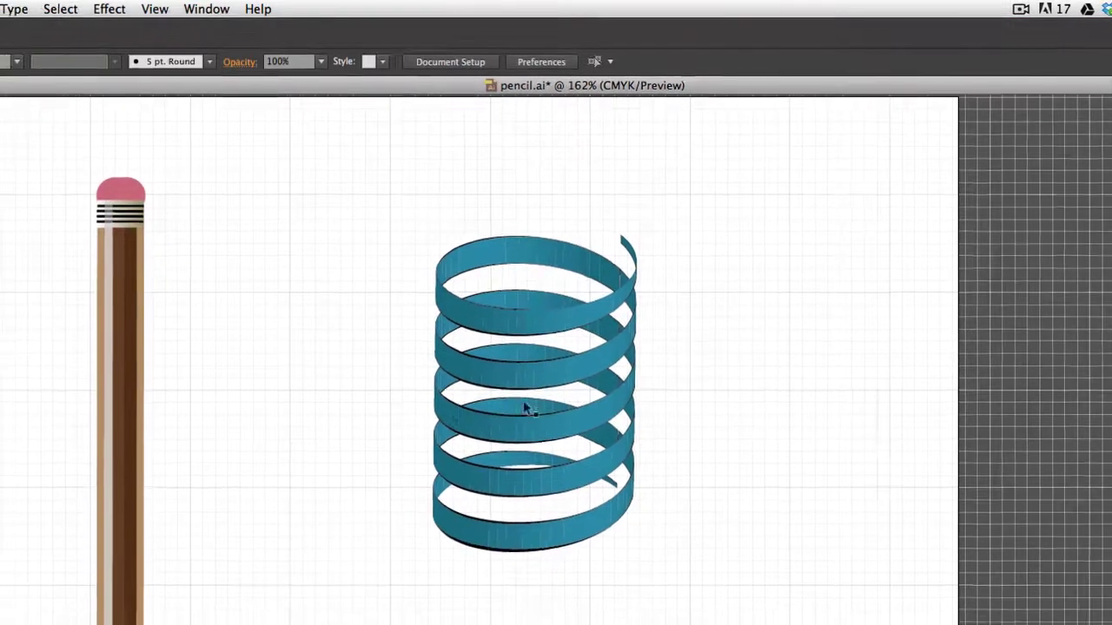
Step: Drag the spring ribbon over the pencil, then back to stand on its right
left_click_drag(527, 409, 297, 392)
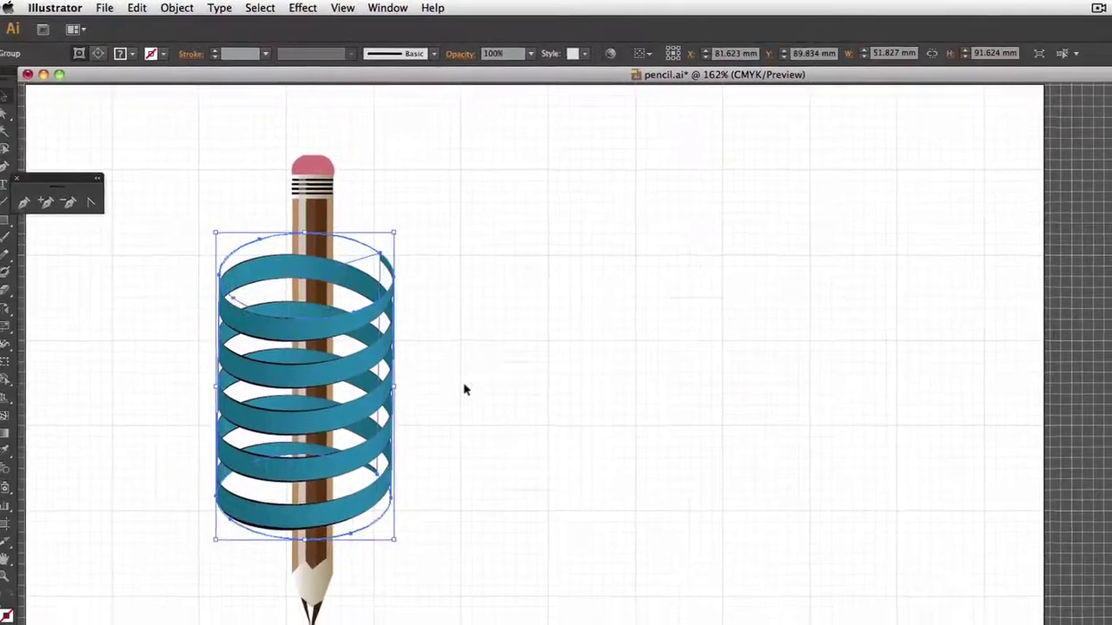
left_click_drag(319, 377, 664, 339)
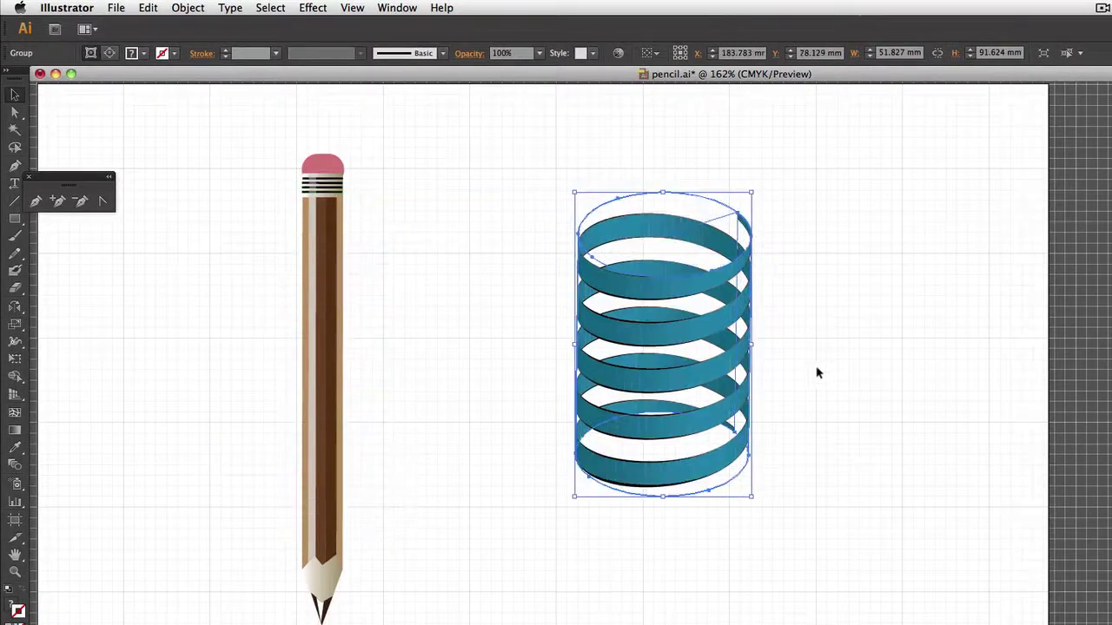
left_click(834, 343)
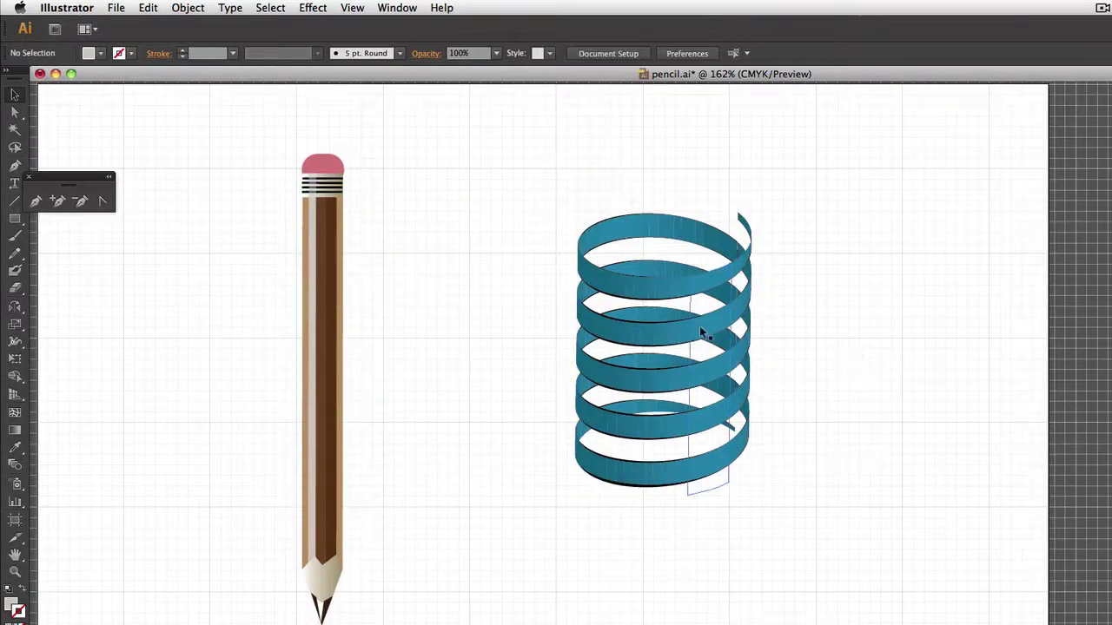
left_click_drag(728, 495, 700, 343)
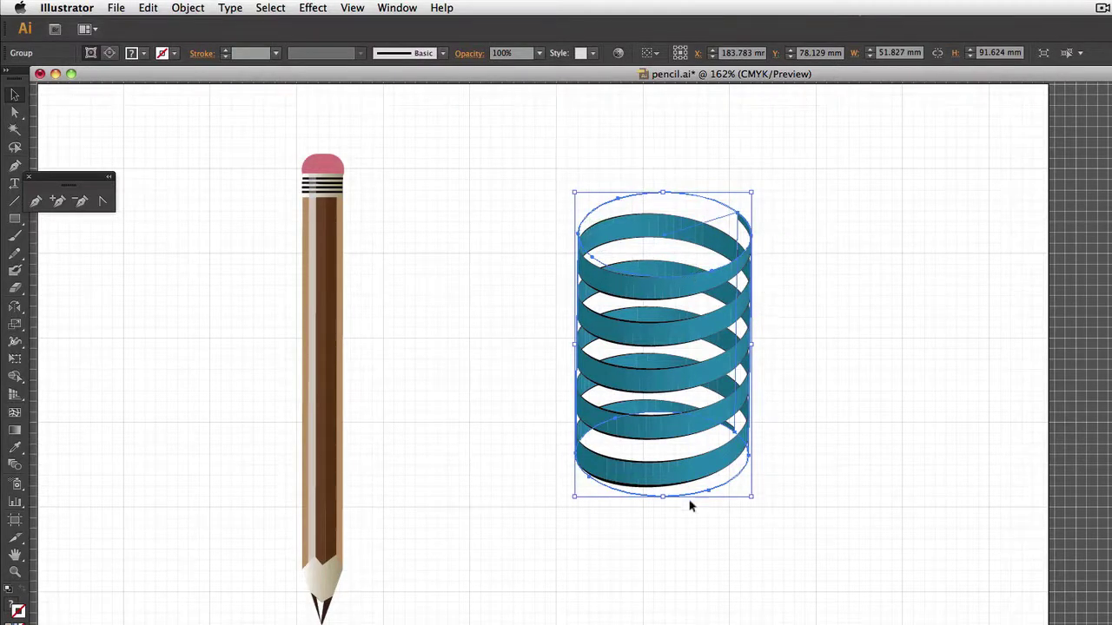
left_click(835, 435)
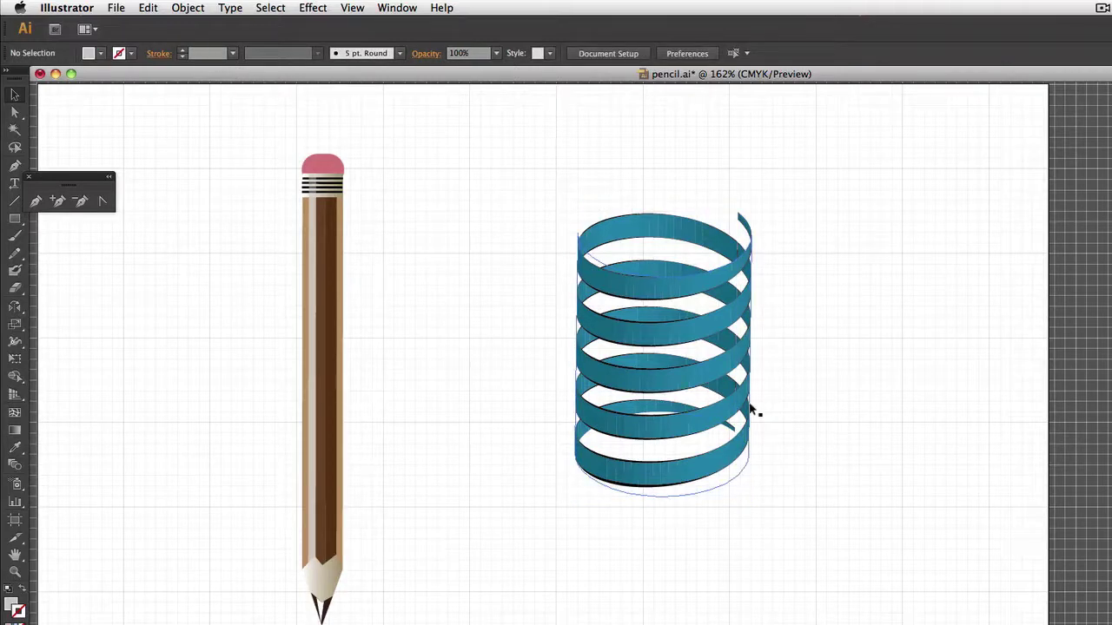
Step: Check the artwork in View > Outline, then return to Preview with Cmd+Y
left_click(357, 7)
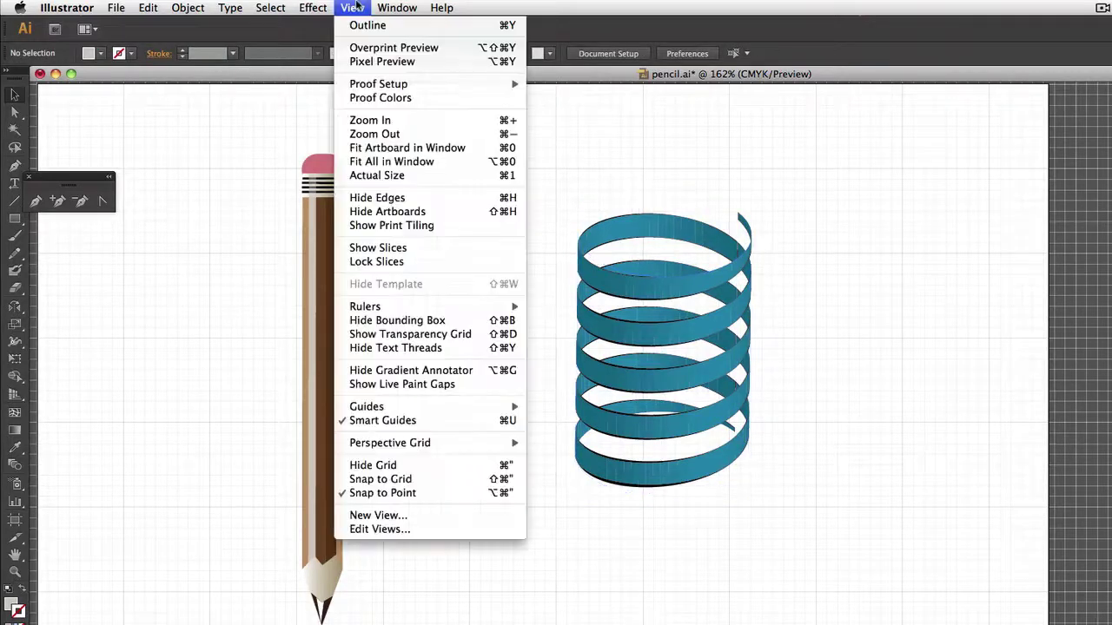
left_click(368, 26)
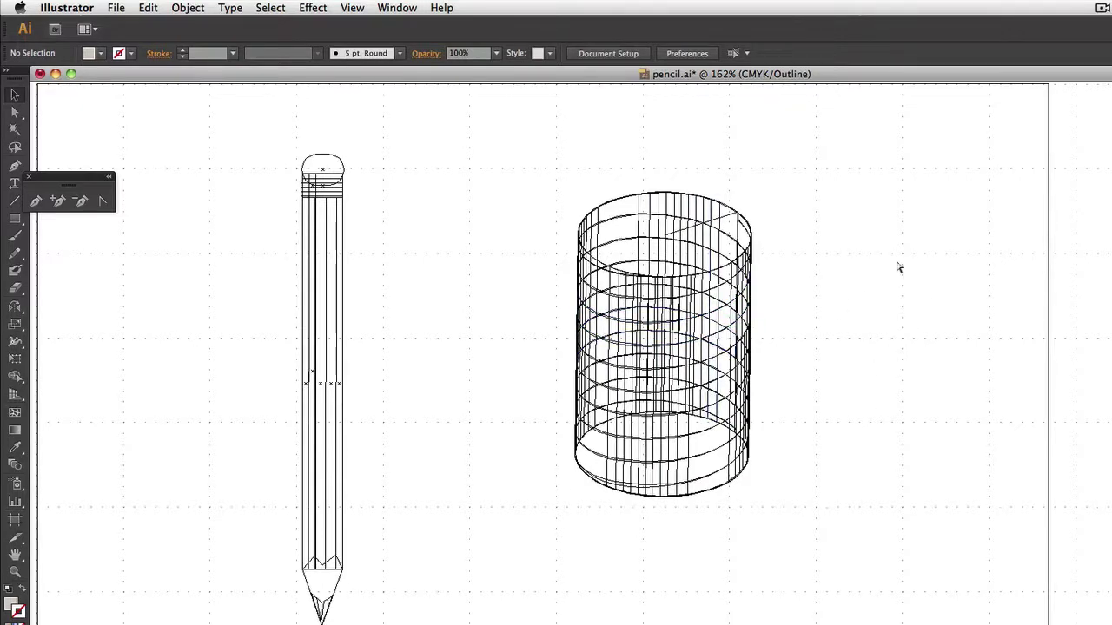
key("ctrl+y")
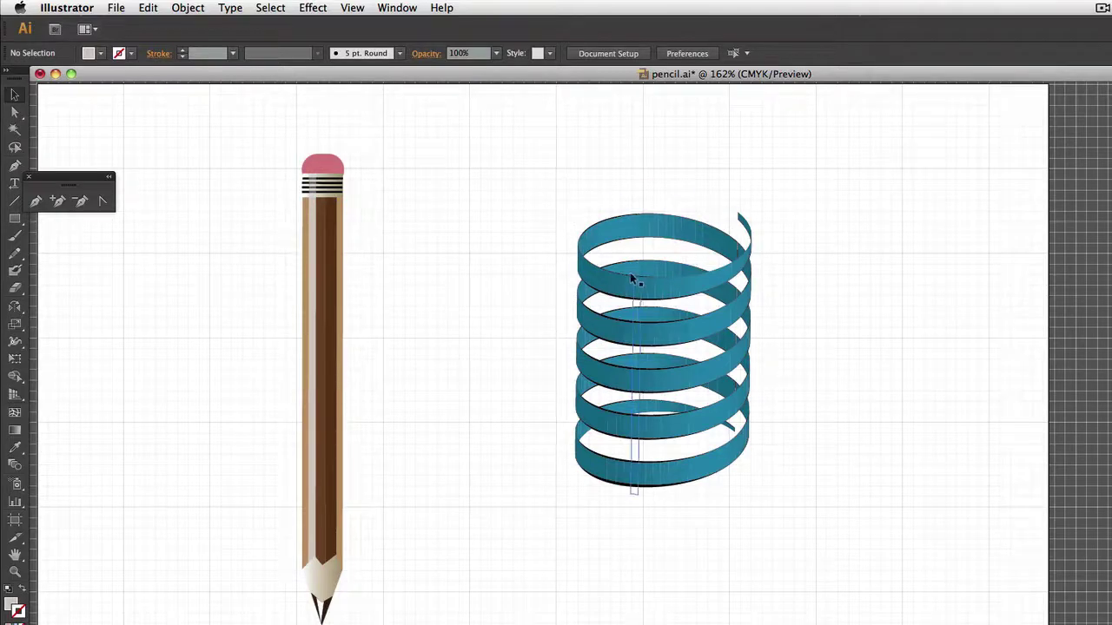
Step: Move the spring ribbon left of the pencil and delete it
left_click(668, 289)
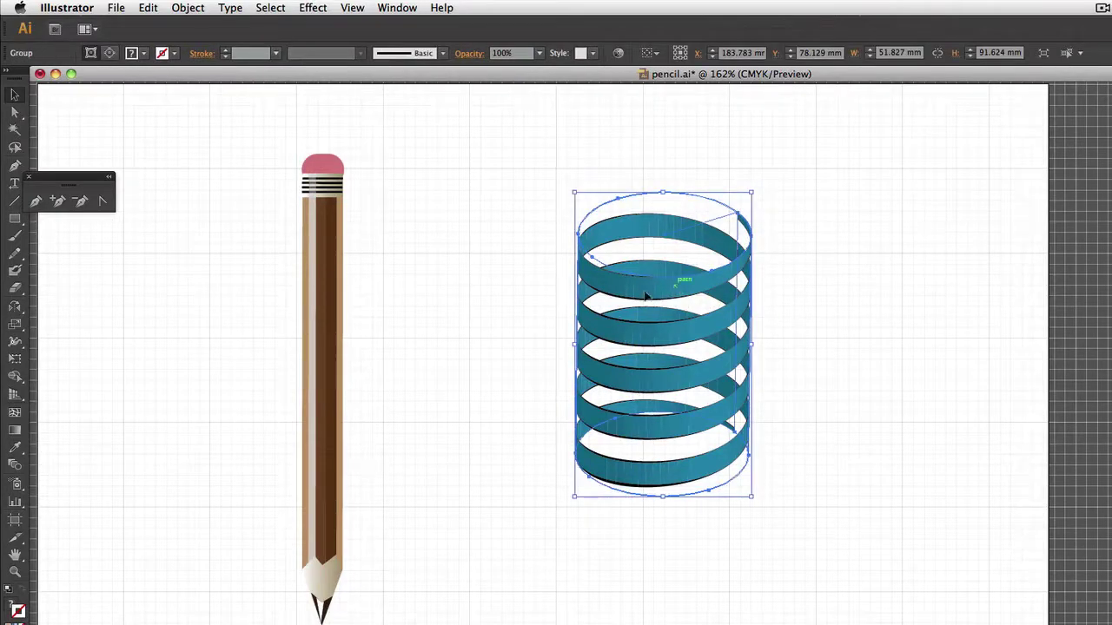
left_click_drag(670, 288, 179, 350)
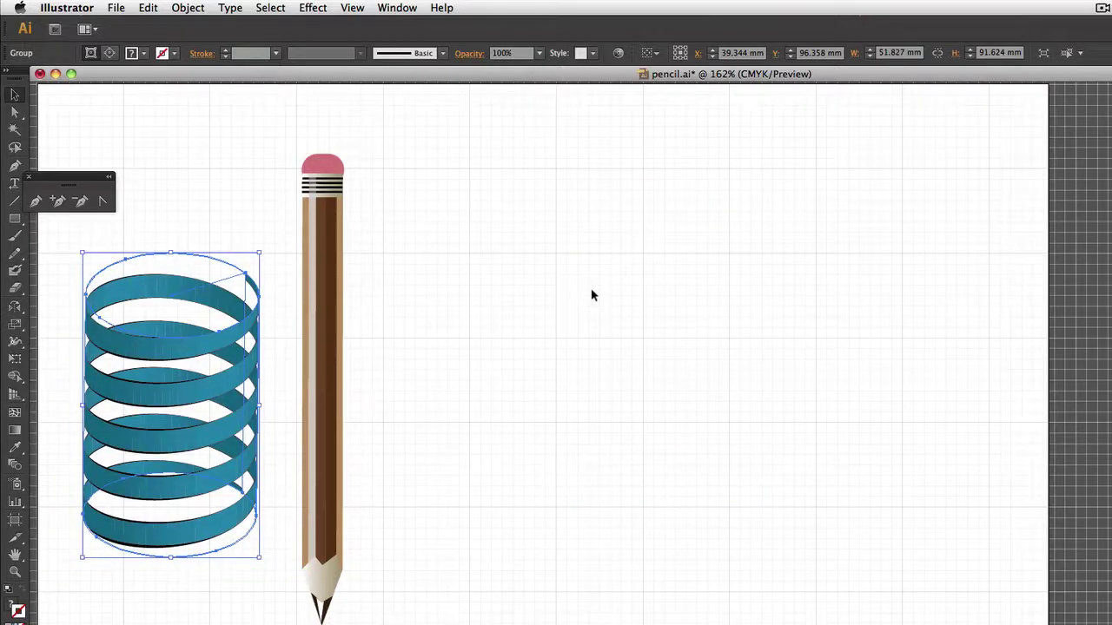
key("Delete")
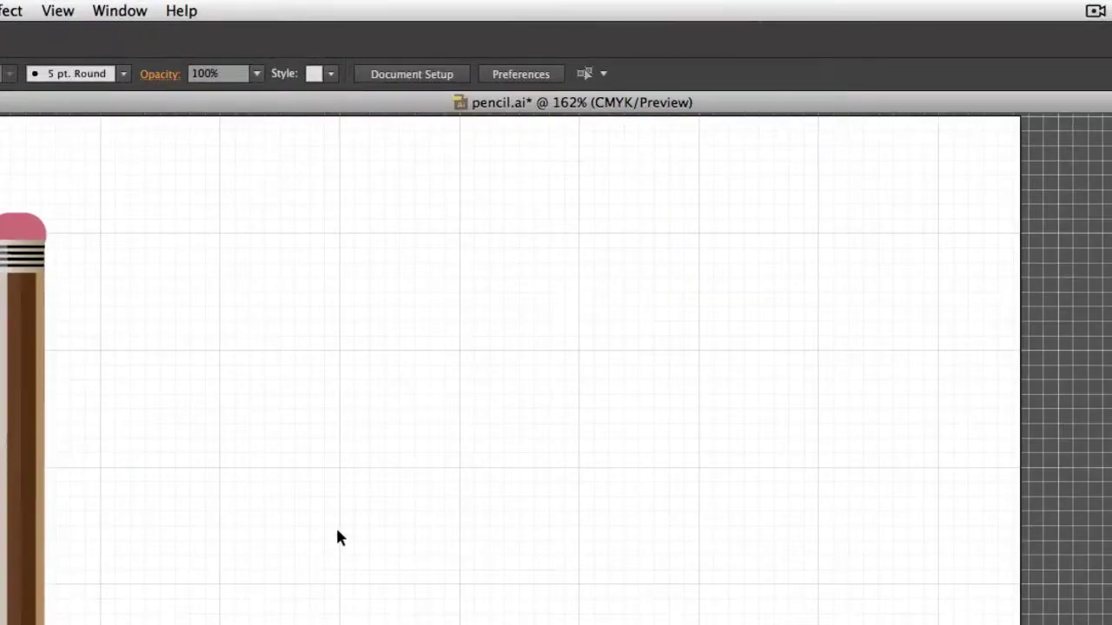
Step: Enable View > Snap to Grid, then close the View menu
left_click(58, 10)
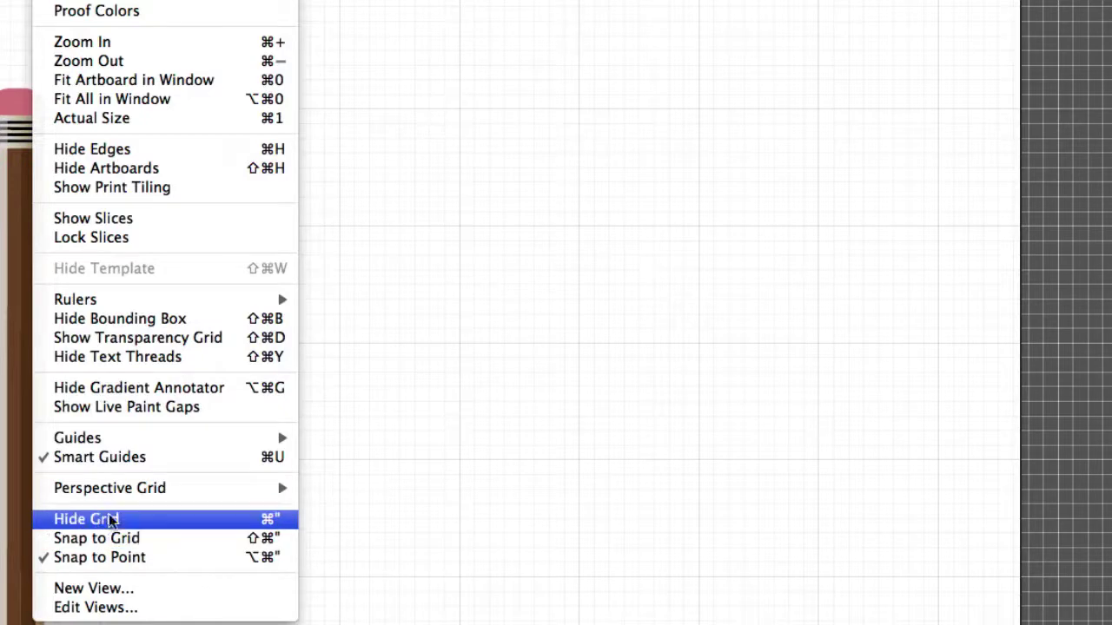
left_click(49, 540)
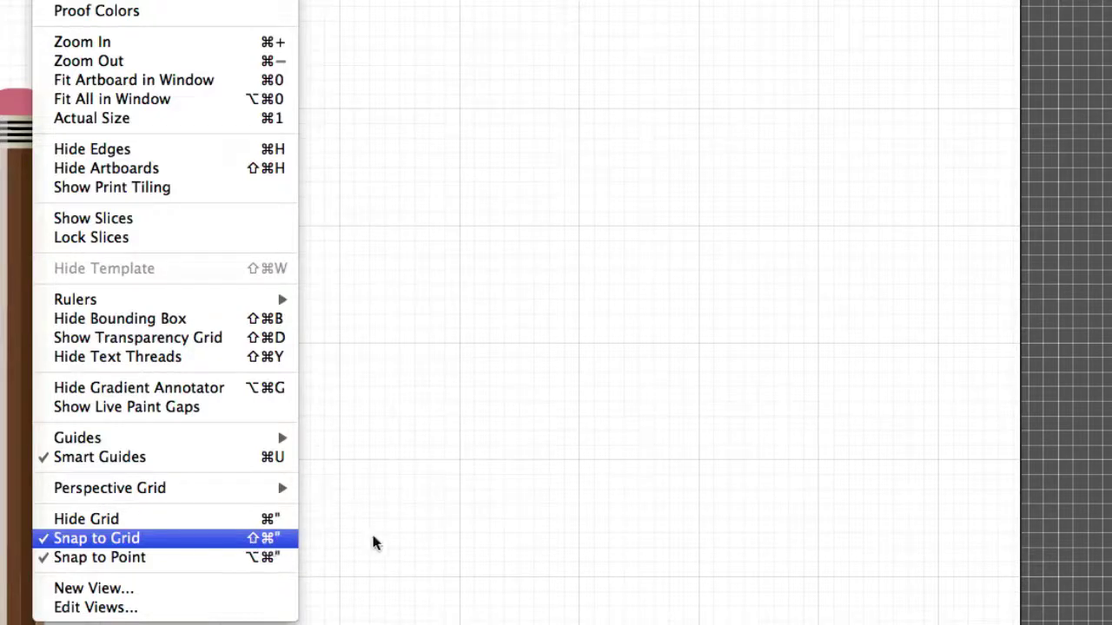
left_click(574, 478)
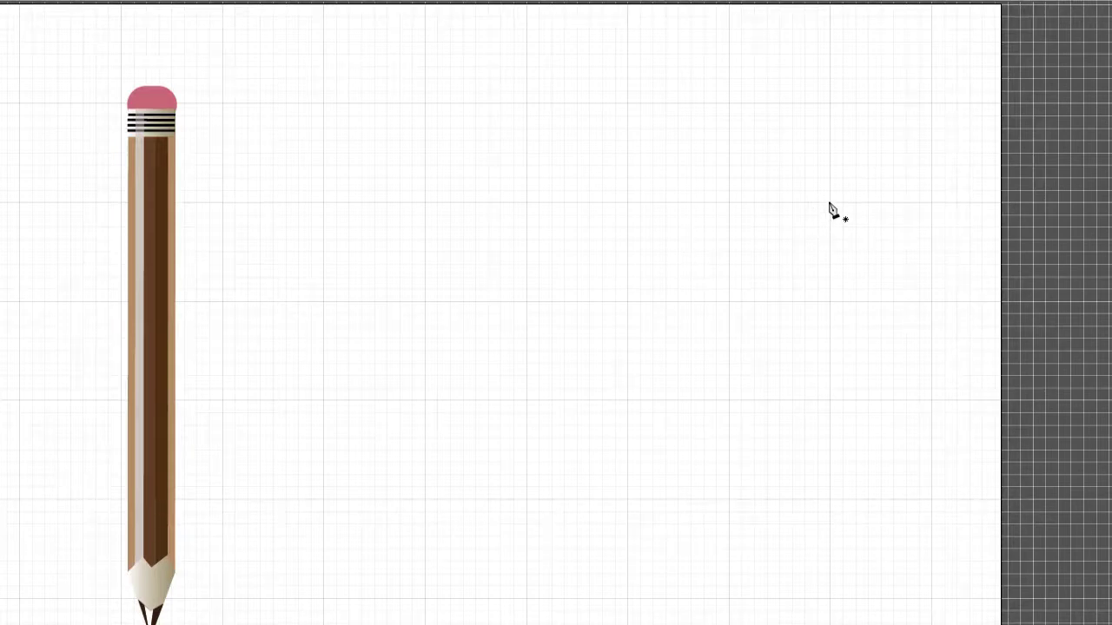
Step: Draw a gently curving two-point Pen path to the right of the pencil
key("v")
left_click_drag(829, 203, 827, 231)
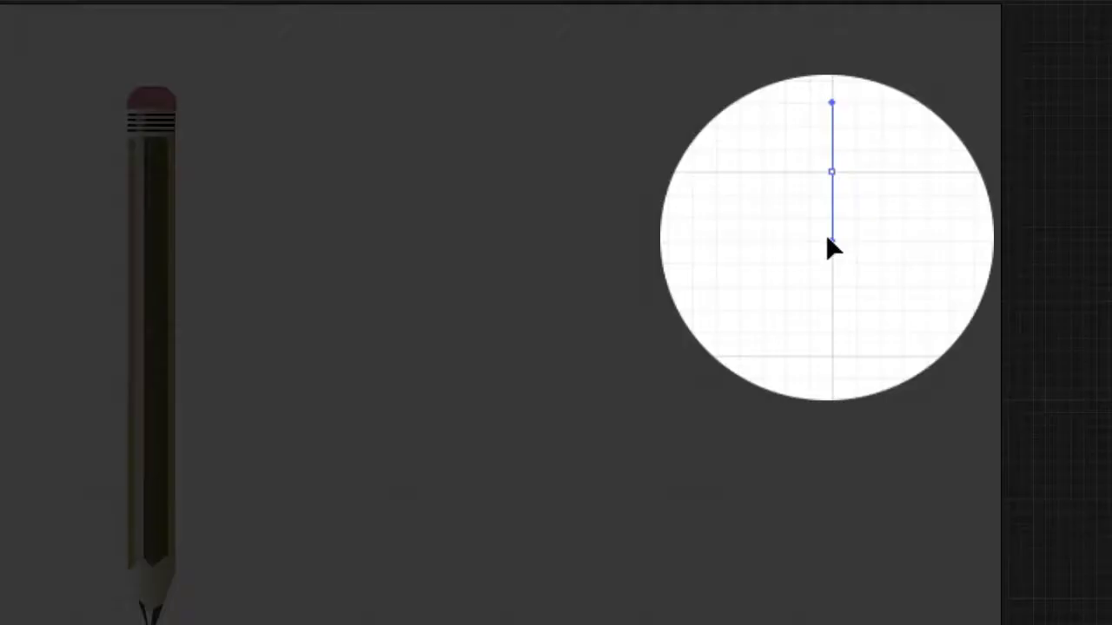
left_click_drag(827, 235, 828, 255)
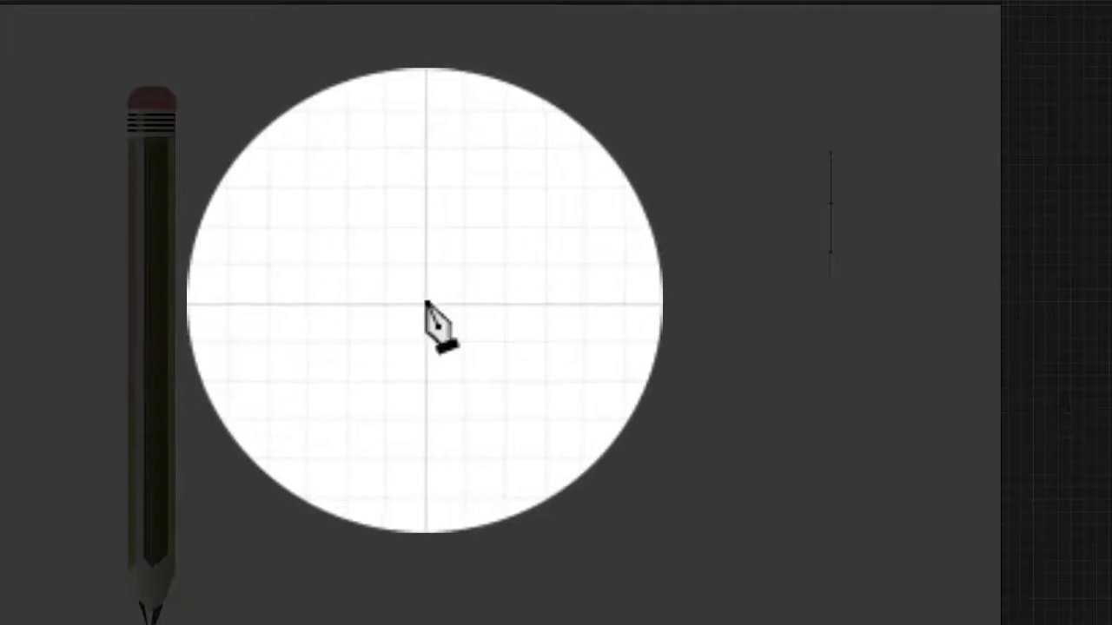
left_click(423, 303)
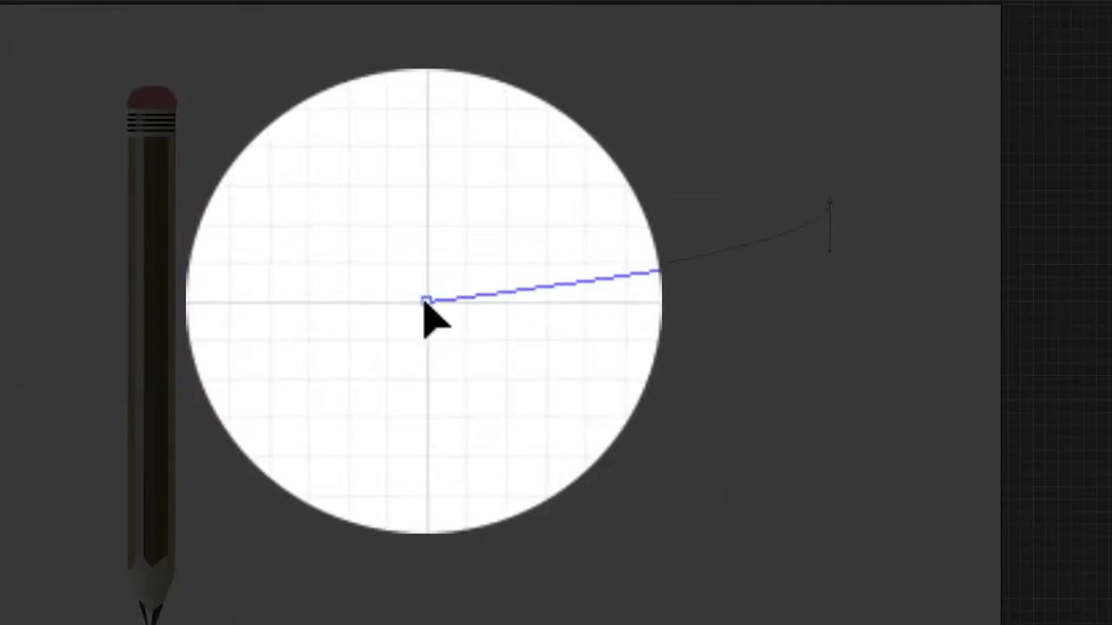
left_click_drag(423, 303, 424, 349)
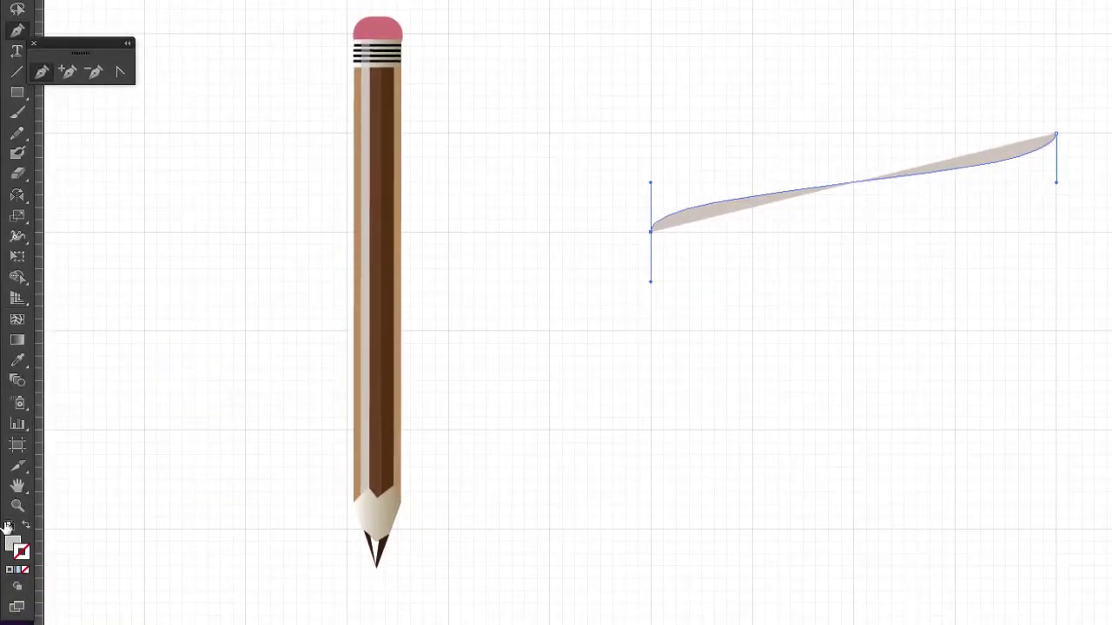
Step: Reset to white fill and black stroke, set the fill to None, and end the path
left_click(10, 526)
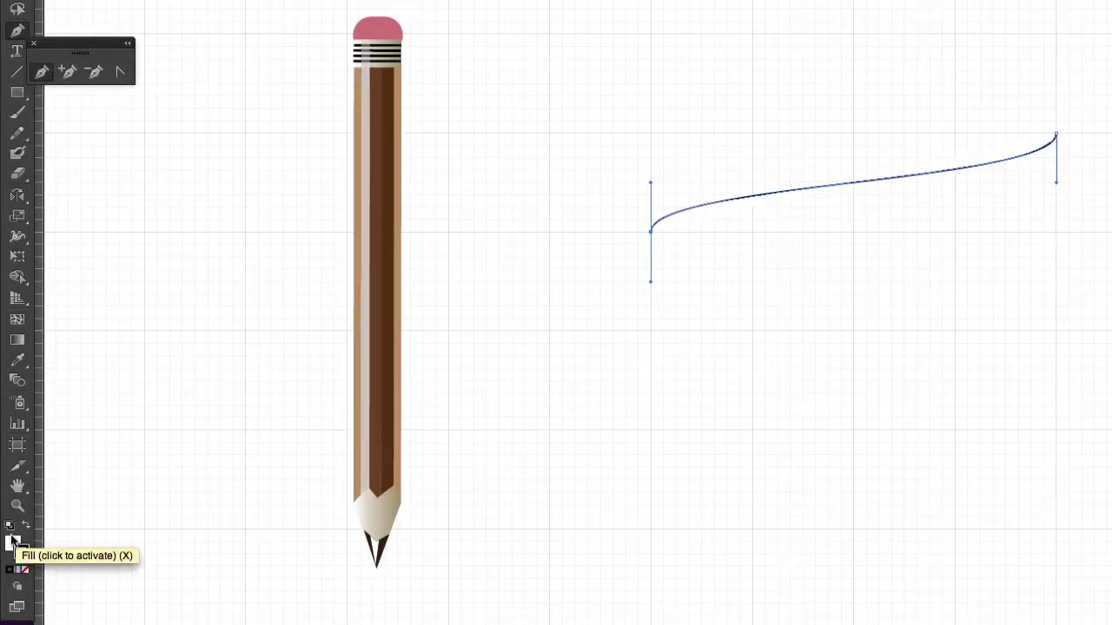
left_click(12, 544)
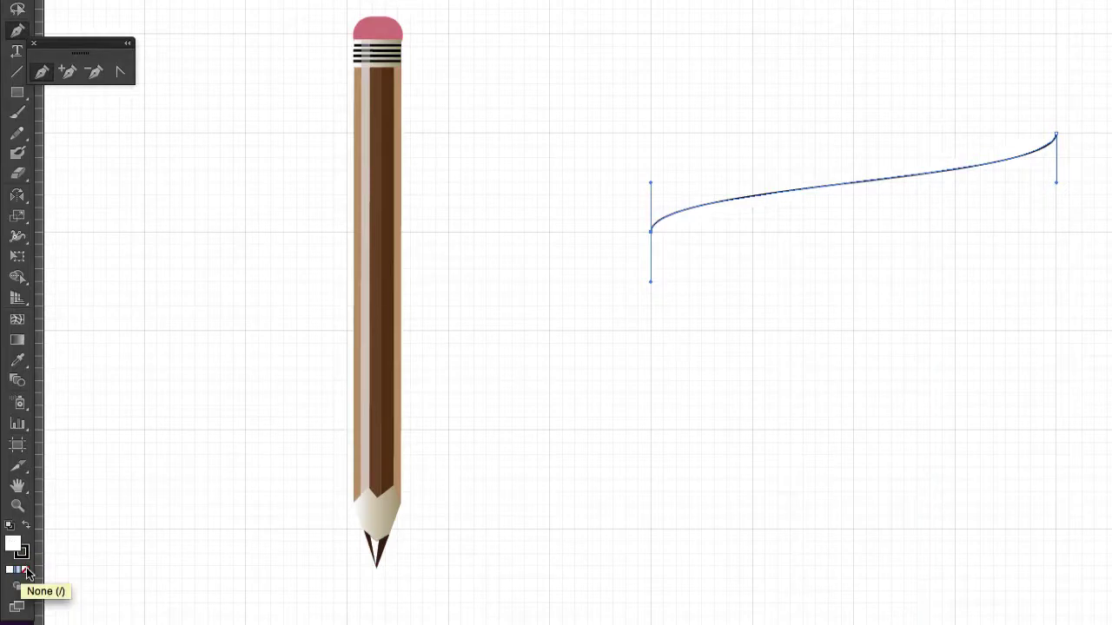
left_click(24, 573)
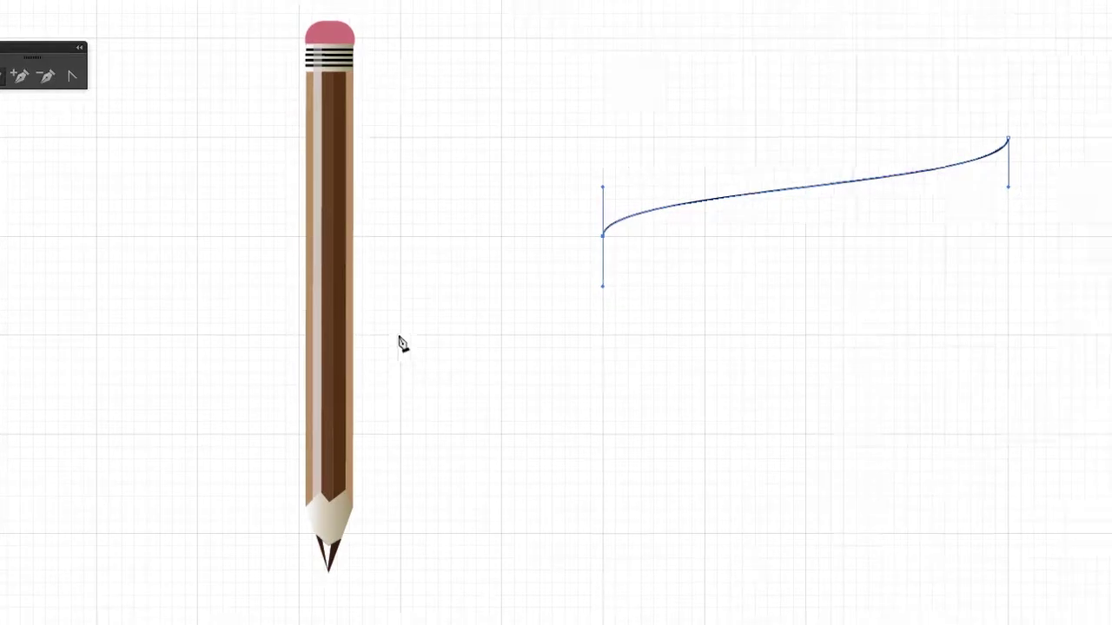
key("v")
left_click(566, 412)
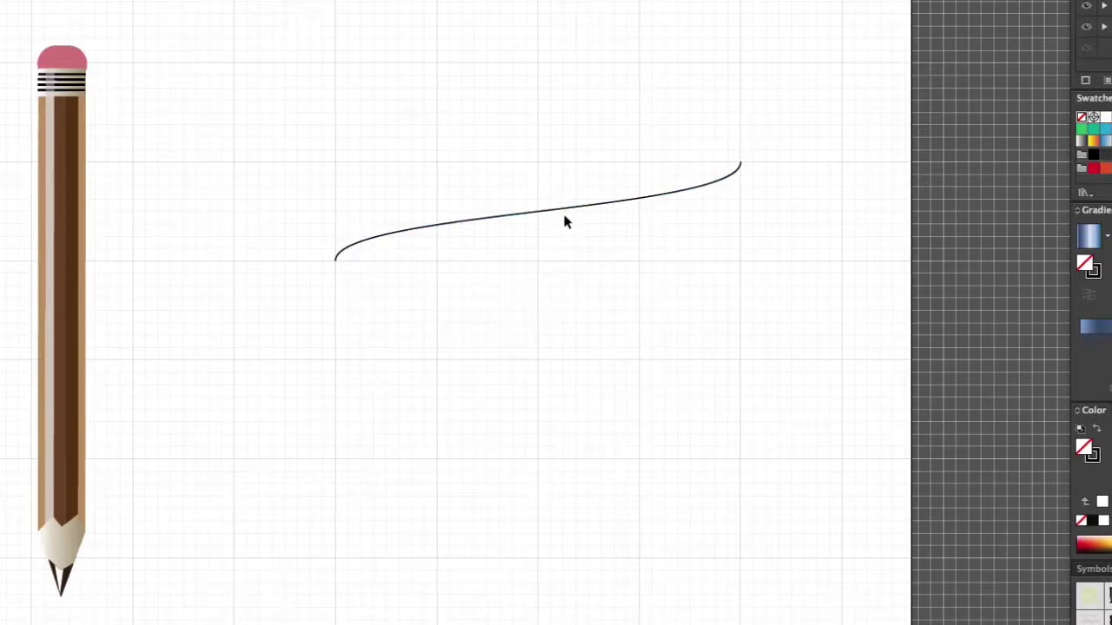
Step: Alt-drag a duplicate of the curve into place parallel, just below the original
left_click(507, 222)
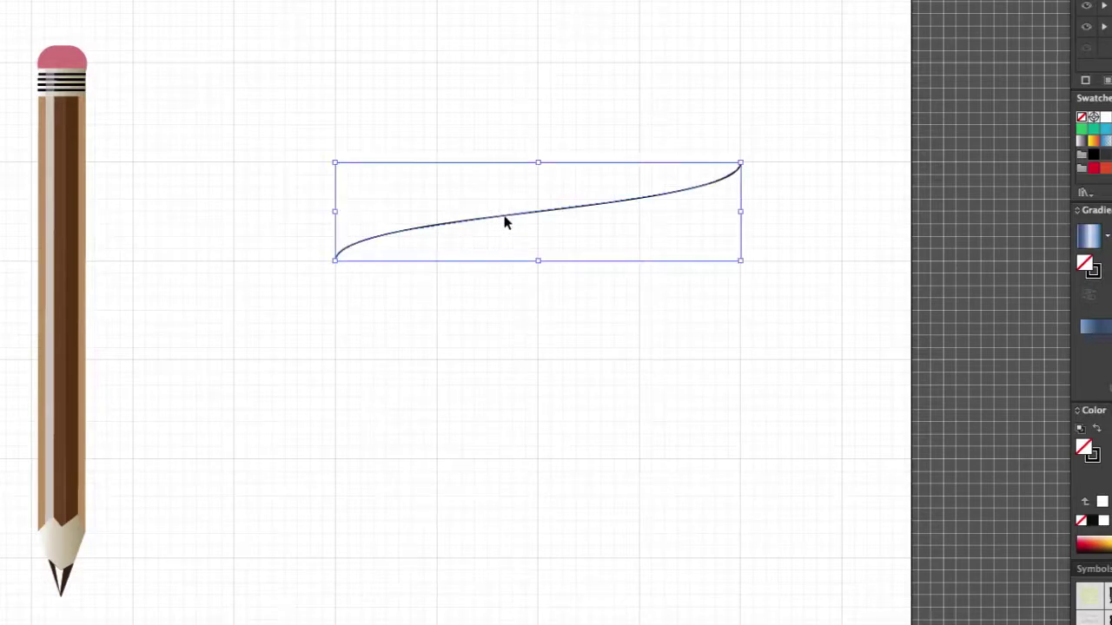
mouse_move(506, 223)
left_mouse_down()
mouse_move(508, 276)
mouse_move(511, 263)
left_mouse_up()
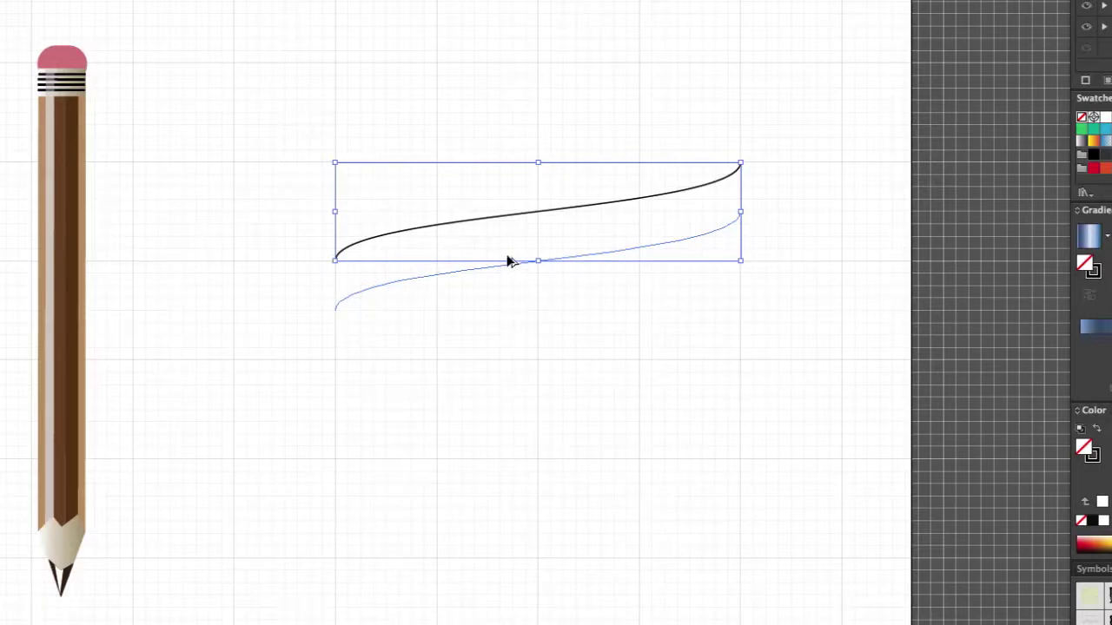
left_click_drag(510, 261, 516, 263)
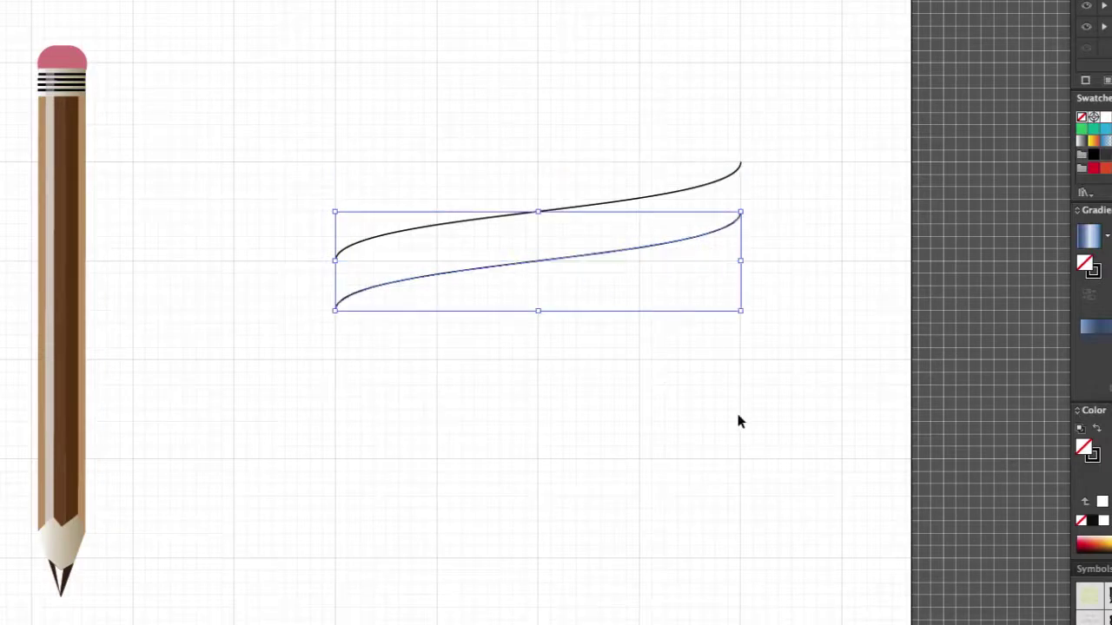
left_click(782, 418)
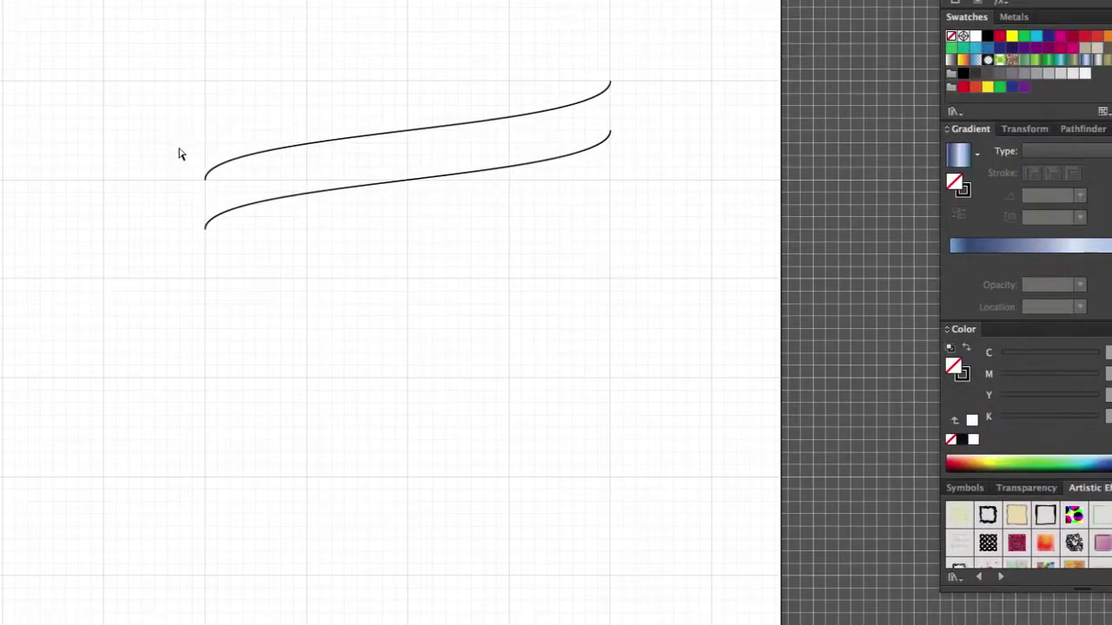
Step: Join the left endpoints of the two curves with Cmd+J
left_click_drag(189, 152, 234, 275)
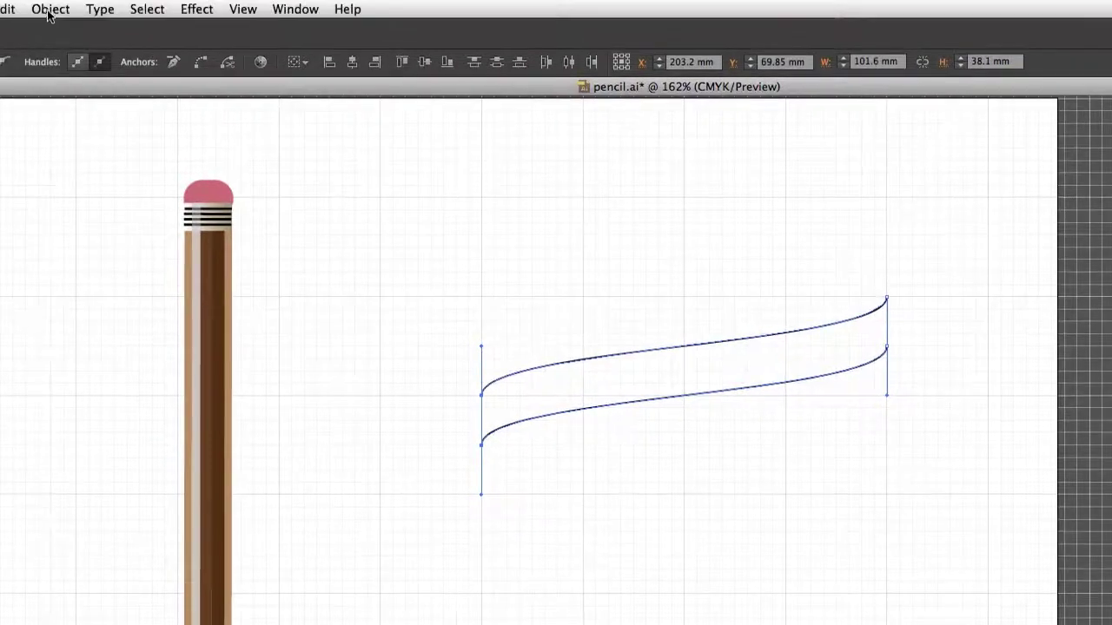
left_click(49, 9)
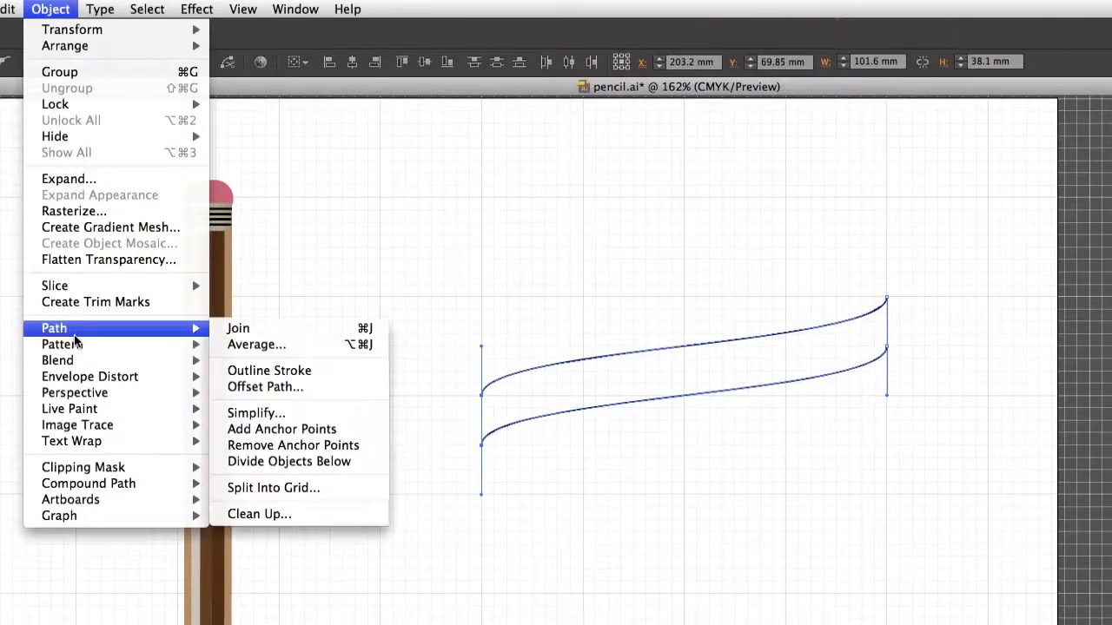
mouse_move(53, 328)
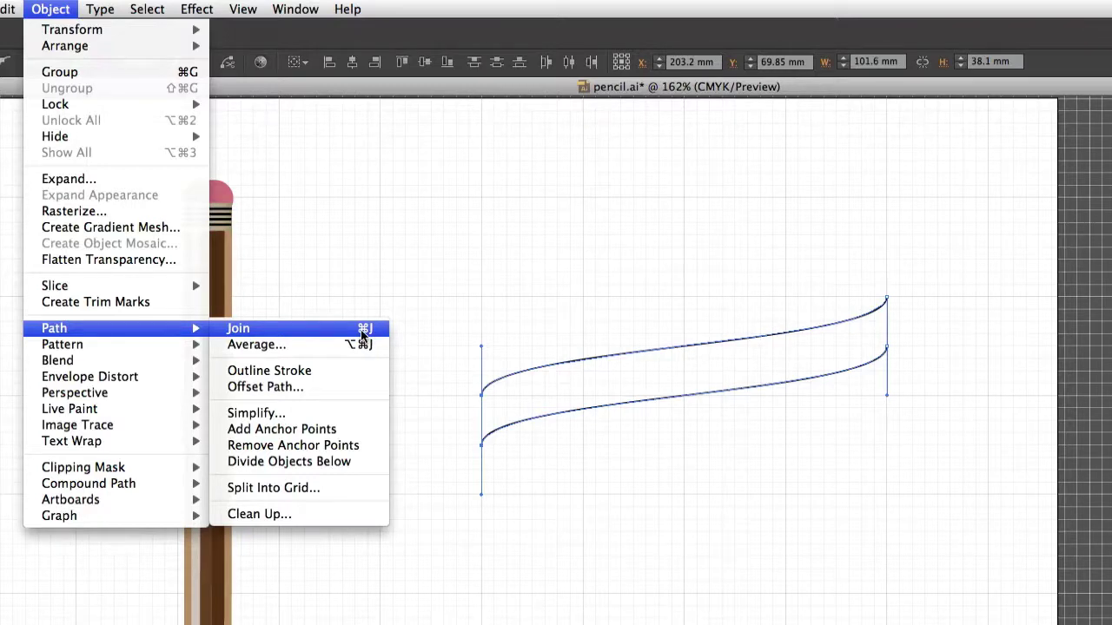
left_click(417, 245)
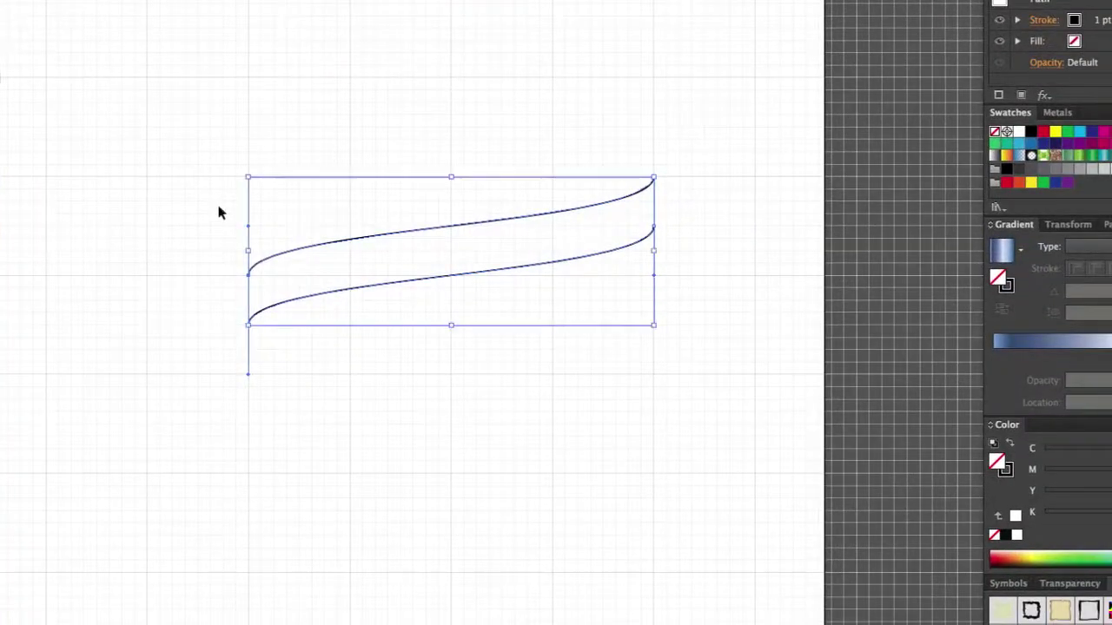
key("ctrl+j")
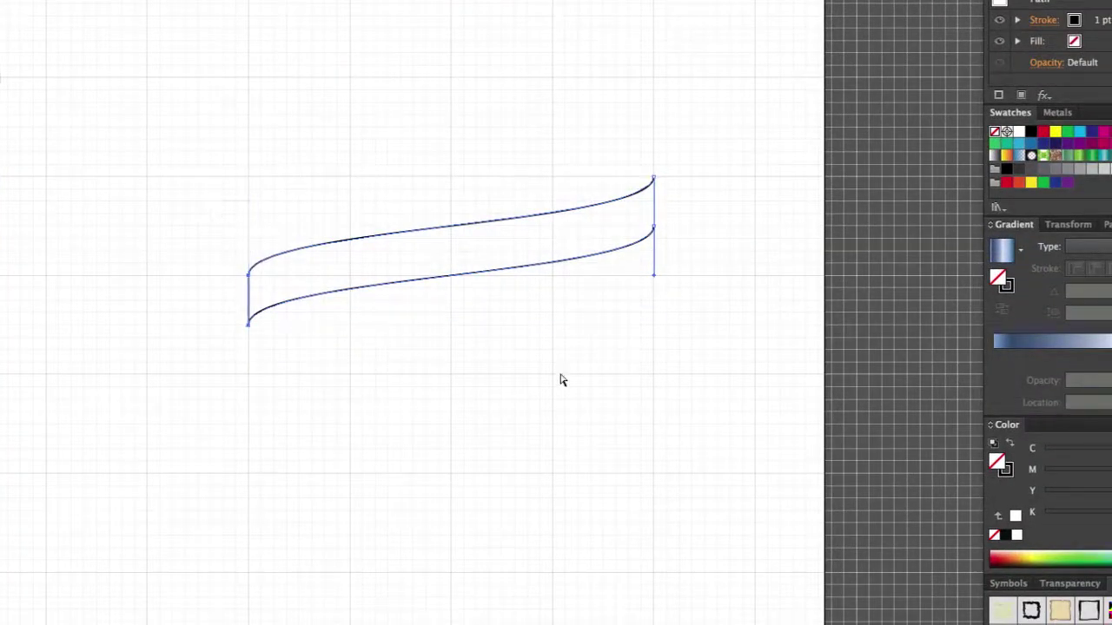
left_click(671, 150)
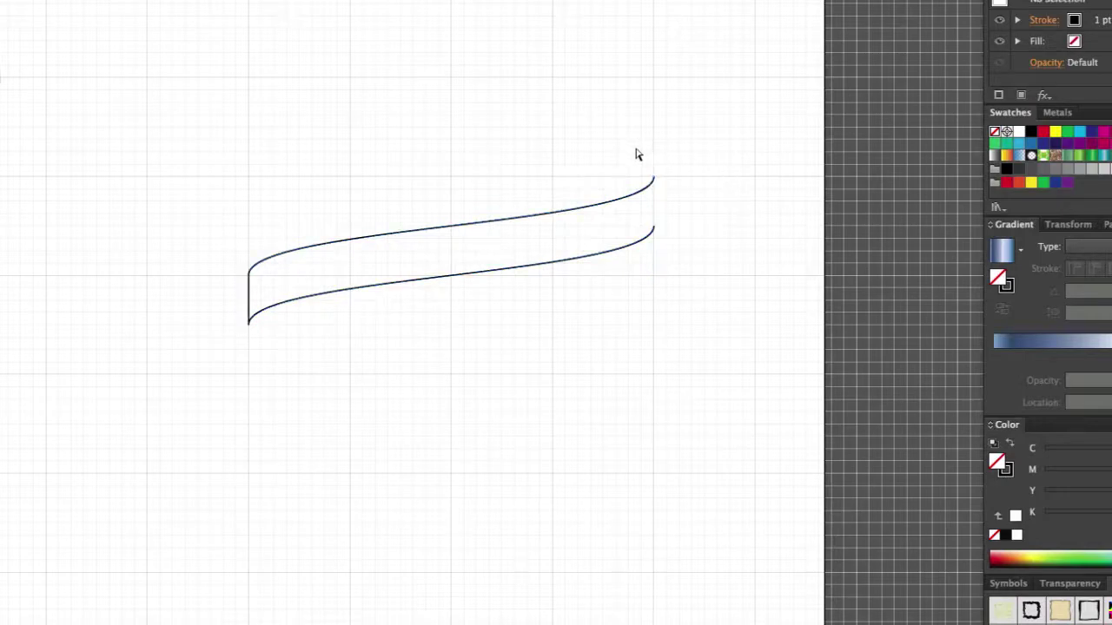
Step: Join the right endpoints to close the ribbon, then move it and Alt-drag a copy below
left_click_drag(637, 149, 686, 286)
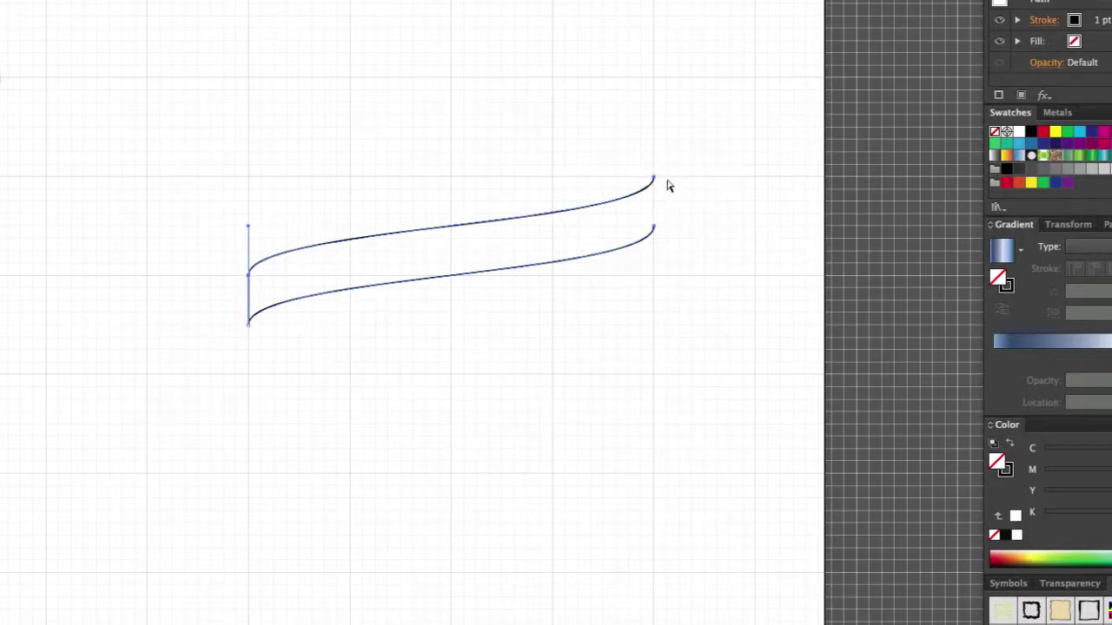
key("v")
key("ctrl+j")
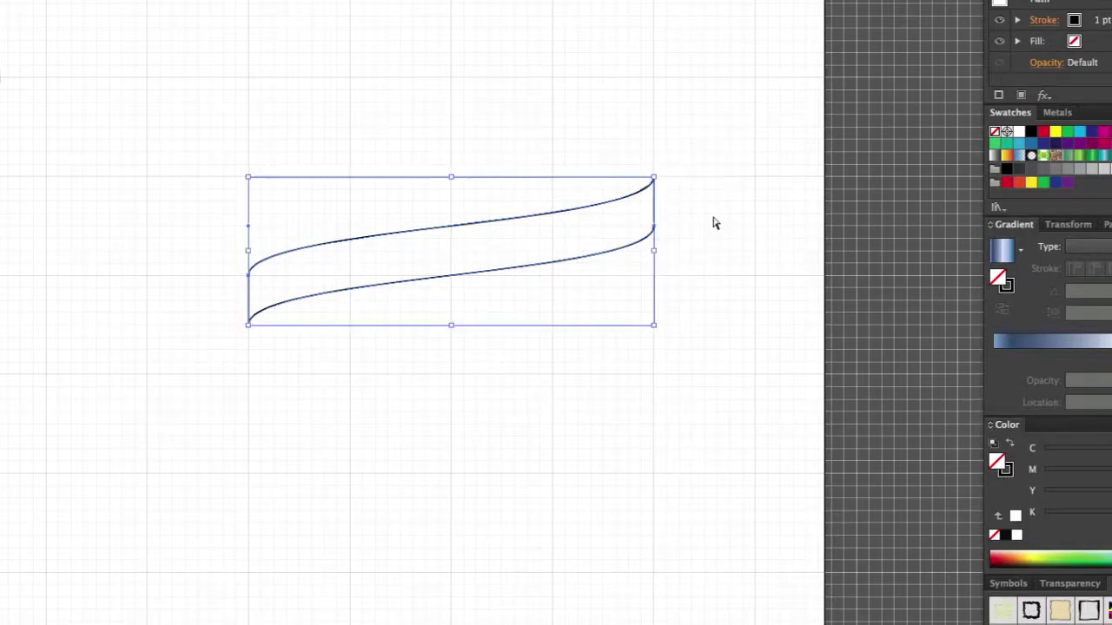
key("a")
key("ctrl+shift+a")
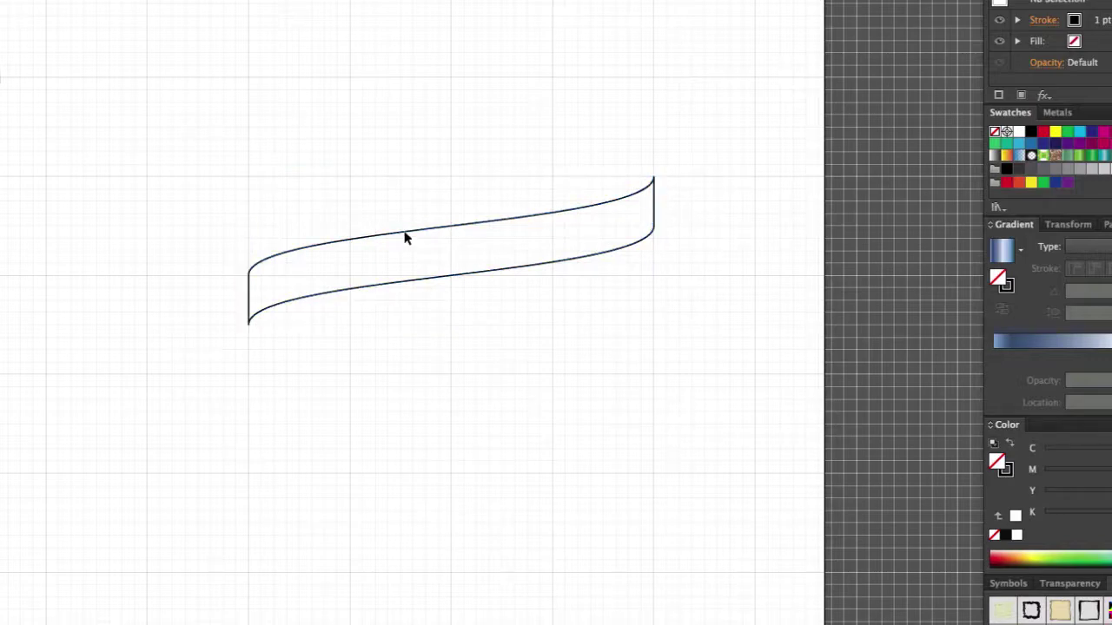
left_click_drag(405, 237, 329, 161)
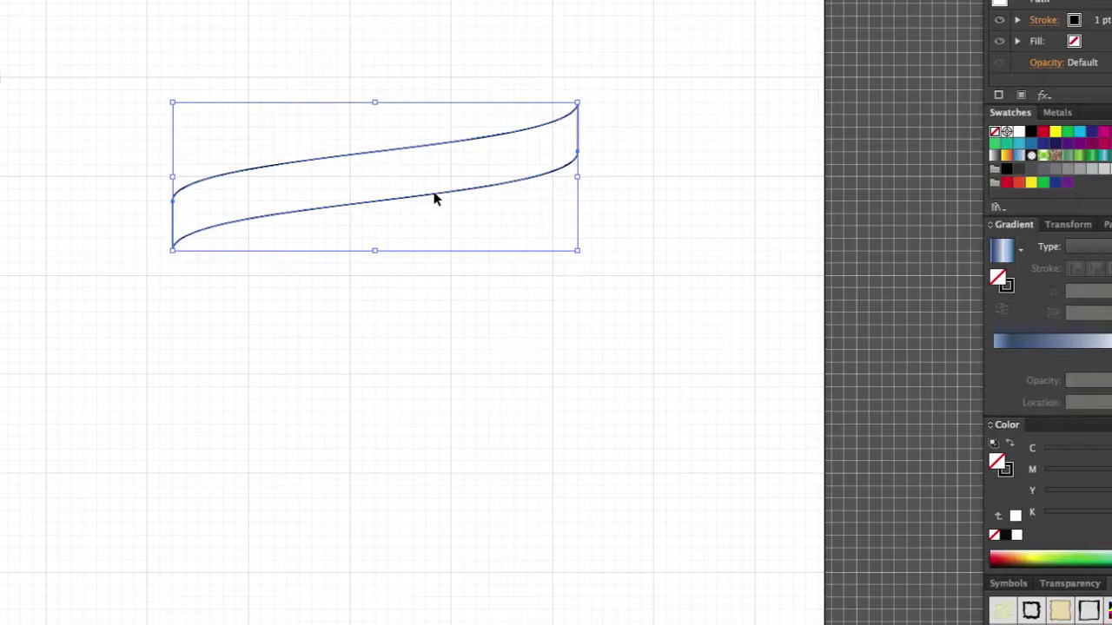
left_click_drag(435, 199, 424, 309)
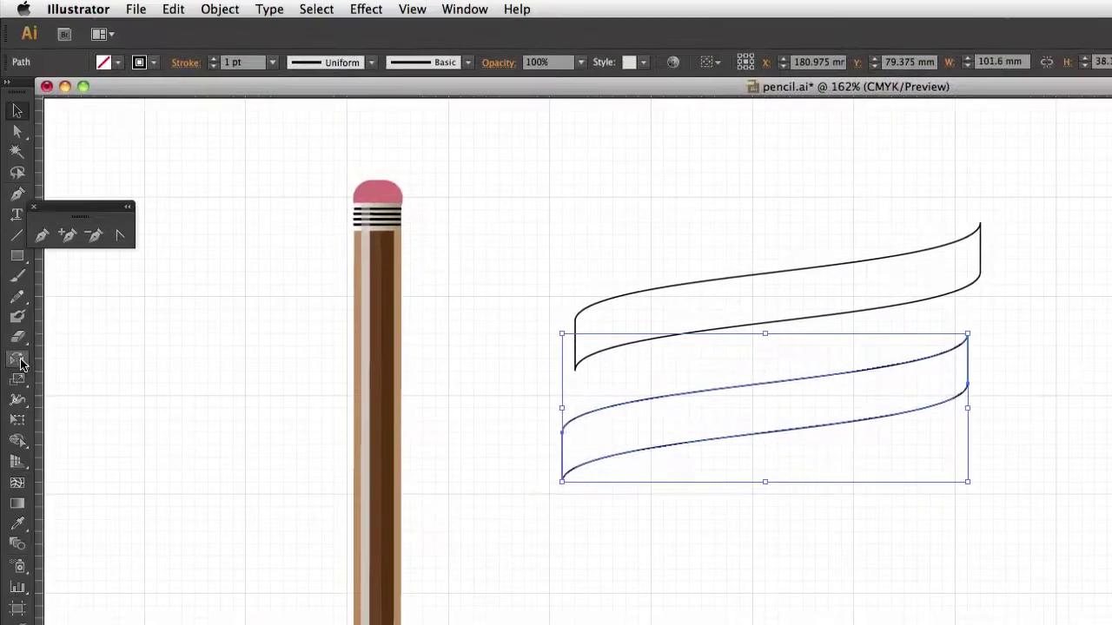
Step: Reflect the lower ribbon copy with Object > Transform > Reflect at -90°
left_click(221, 8)
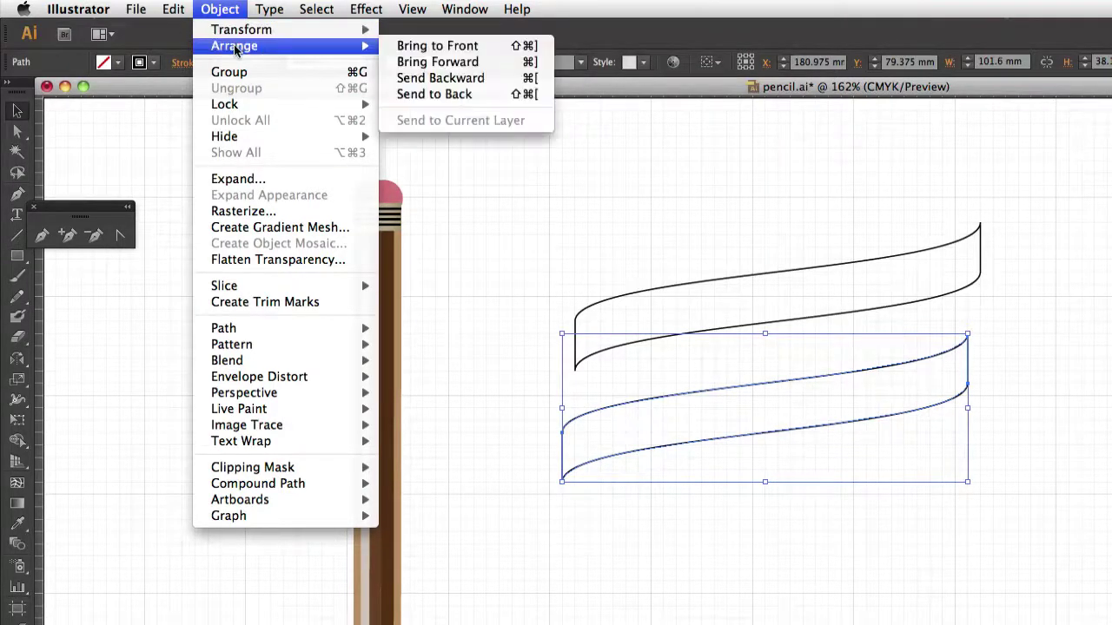
mouse_move(242, 30)
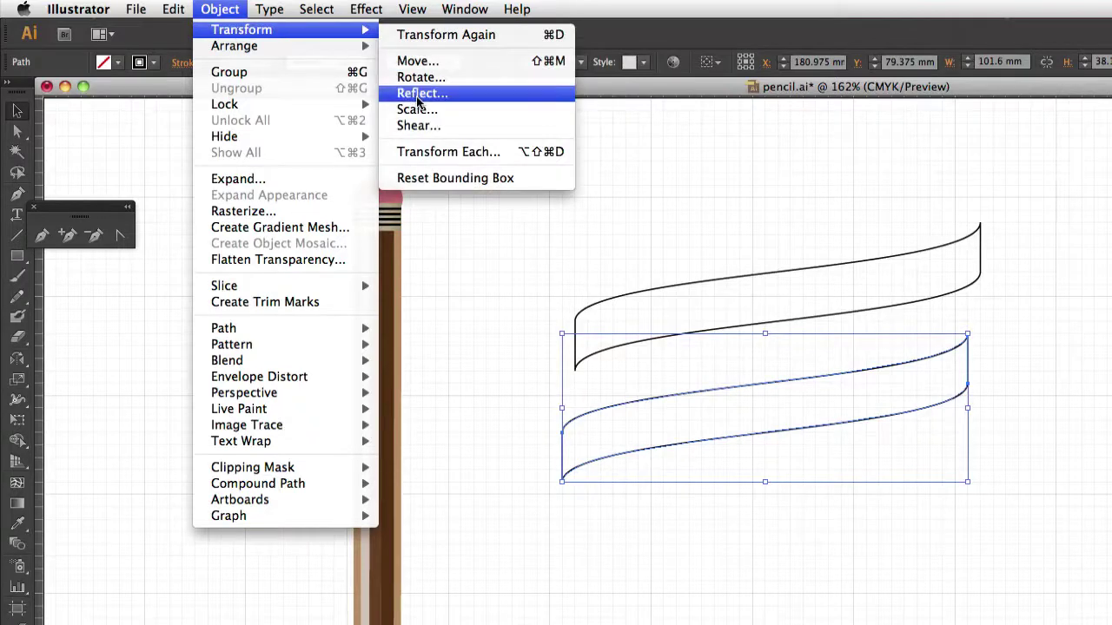
left_click(418, 95)
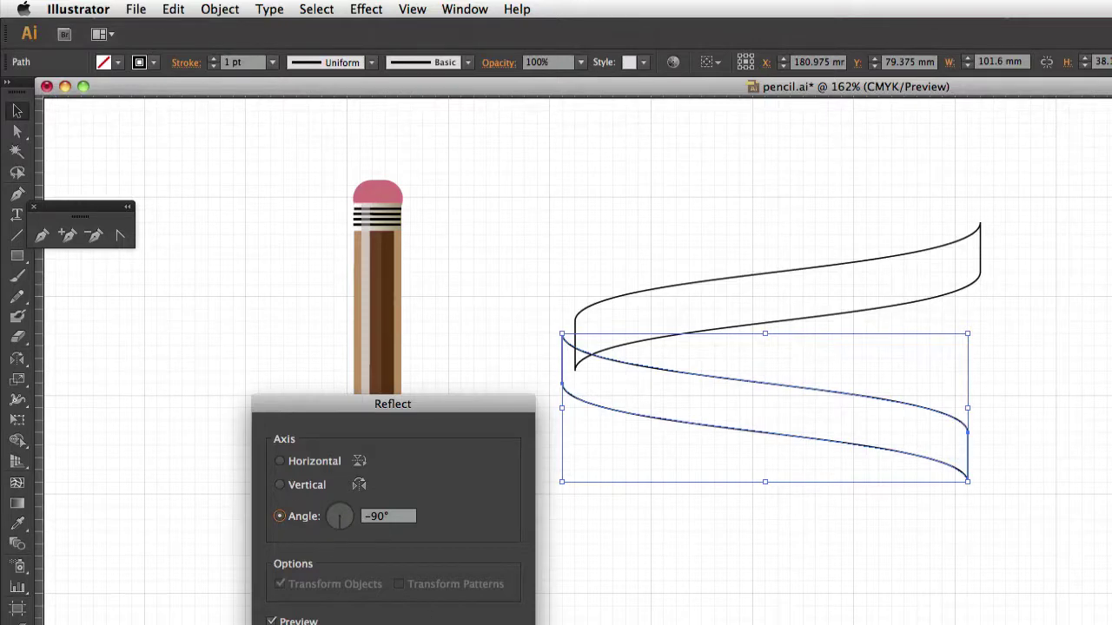
key("Return")
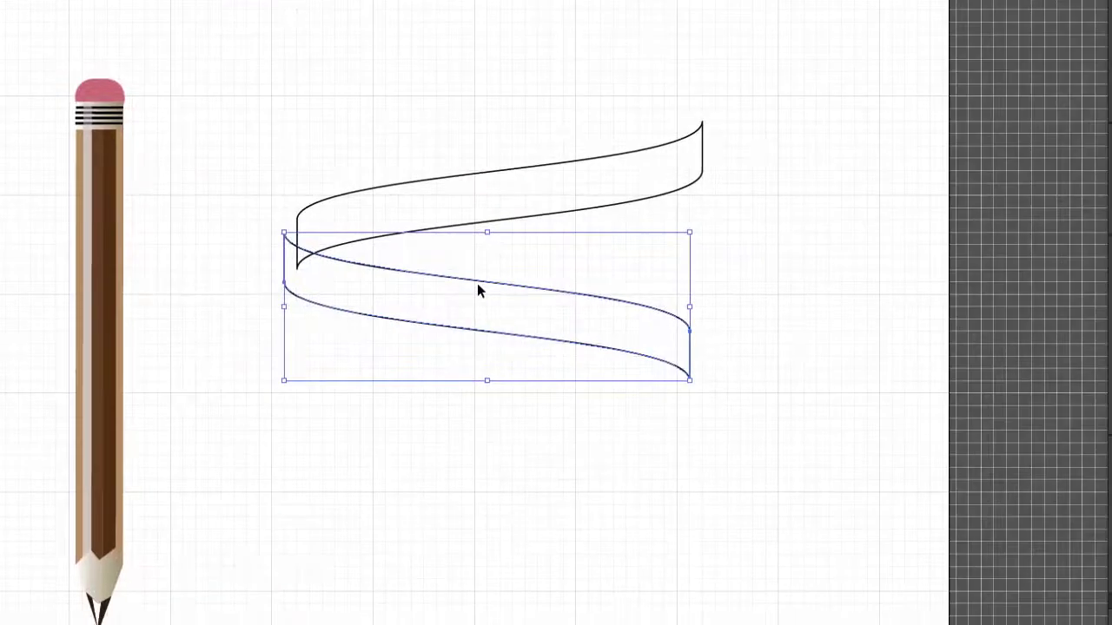
Step: Drag the reflected copy left so its end meets the upper ribbon's
mouse_move(477, 287)
left_mouse_down()
mouse_move(537, 339)
mouse_move(536, 353)
left_mouse_up()
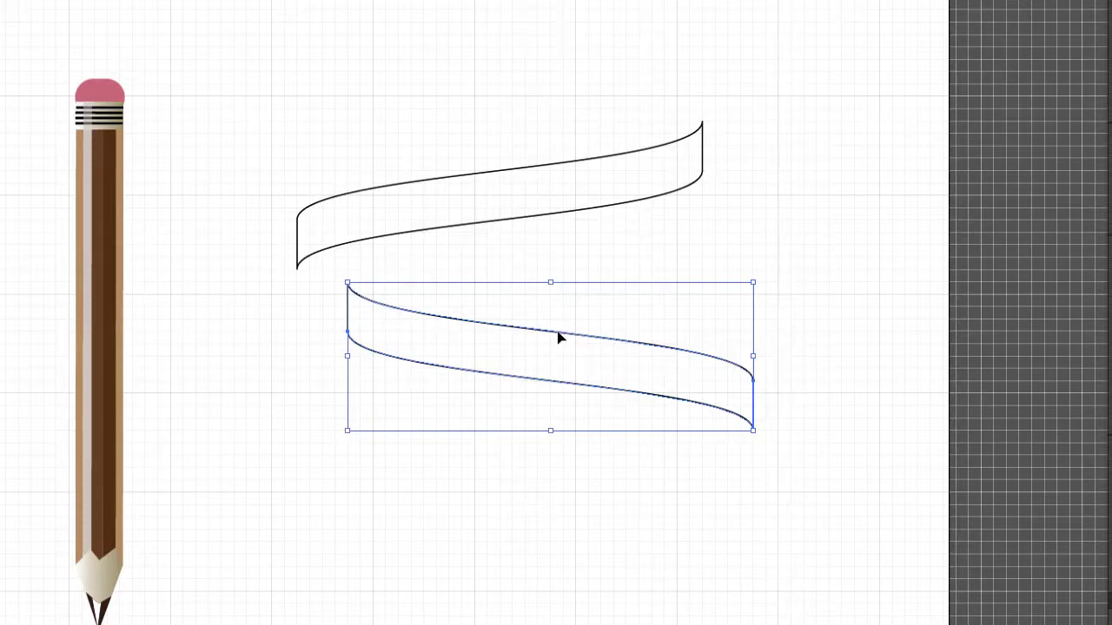
left_click_drag(559, 339, 513, 334)
left_click(475, 507)
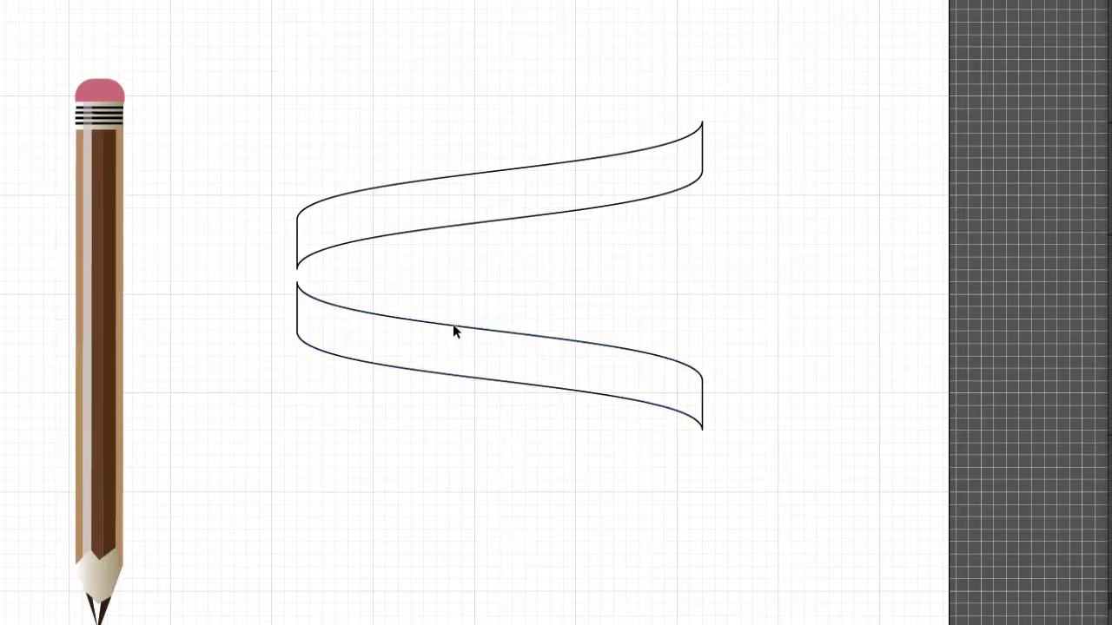
Step: Apply the green swatch to the upper ribbon and the yellow swatch to the lower one
left_click(527, 172)
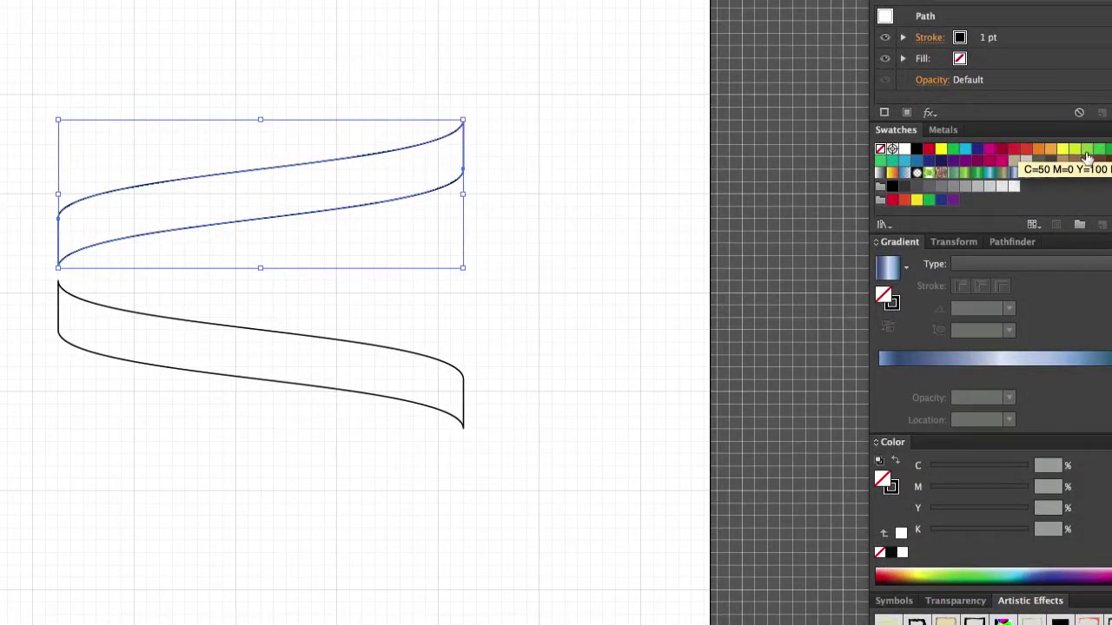
left_click(1086, 154)
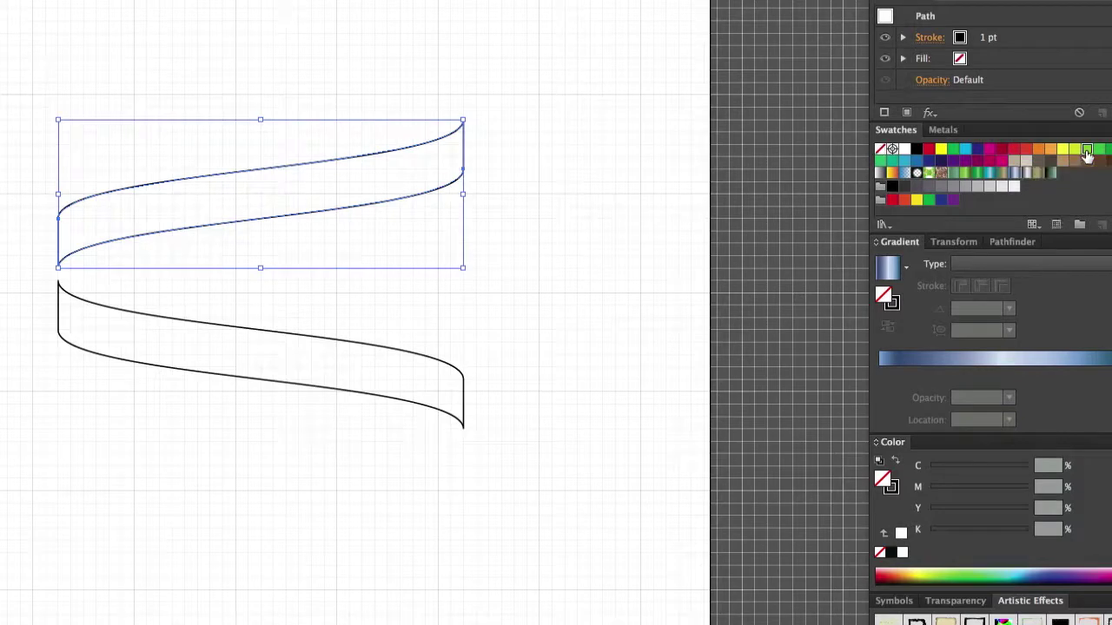
left_click(223, 326)
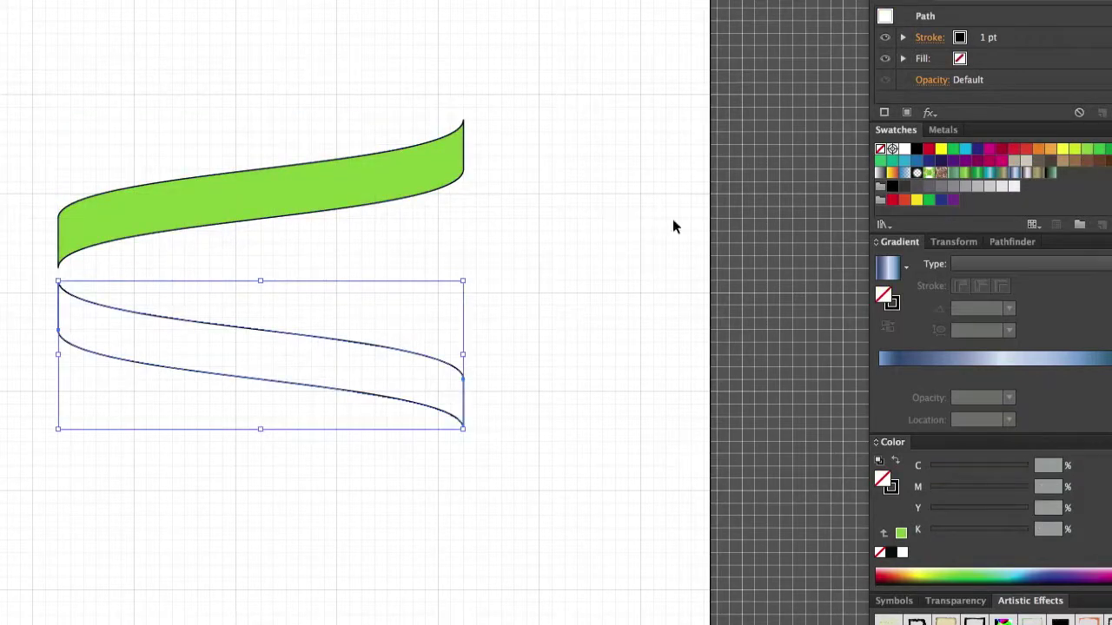
left_click(1062, 149)
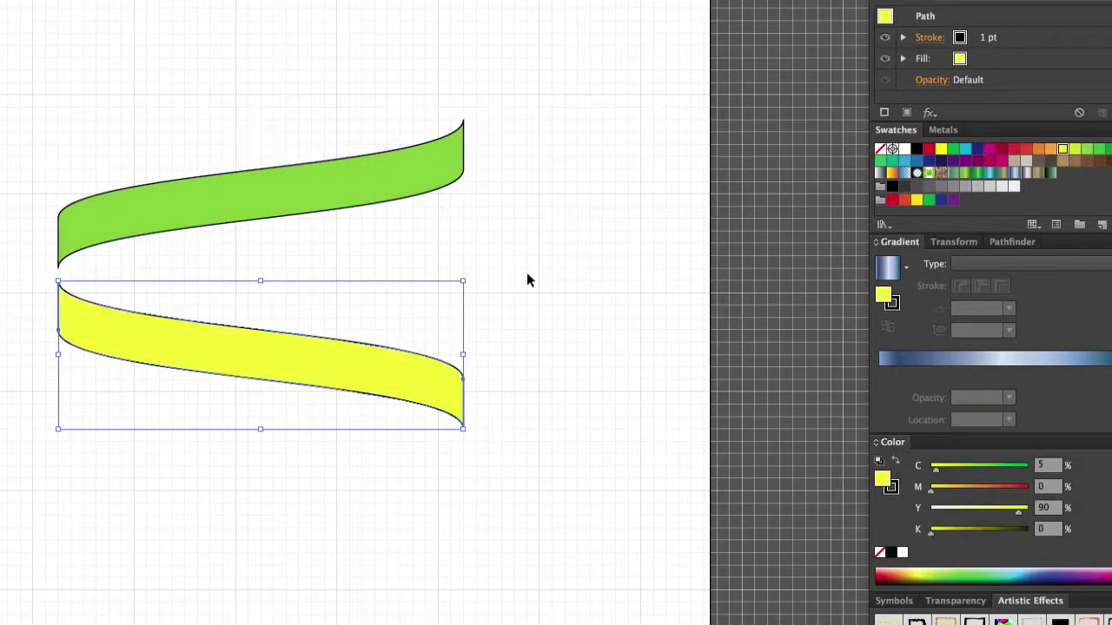
left_click(230, 499)
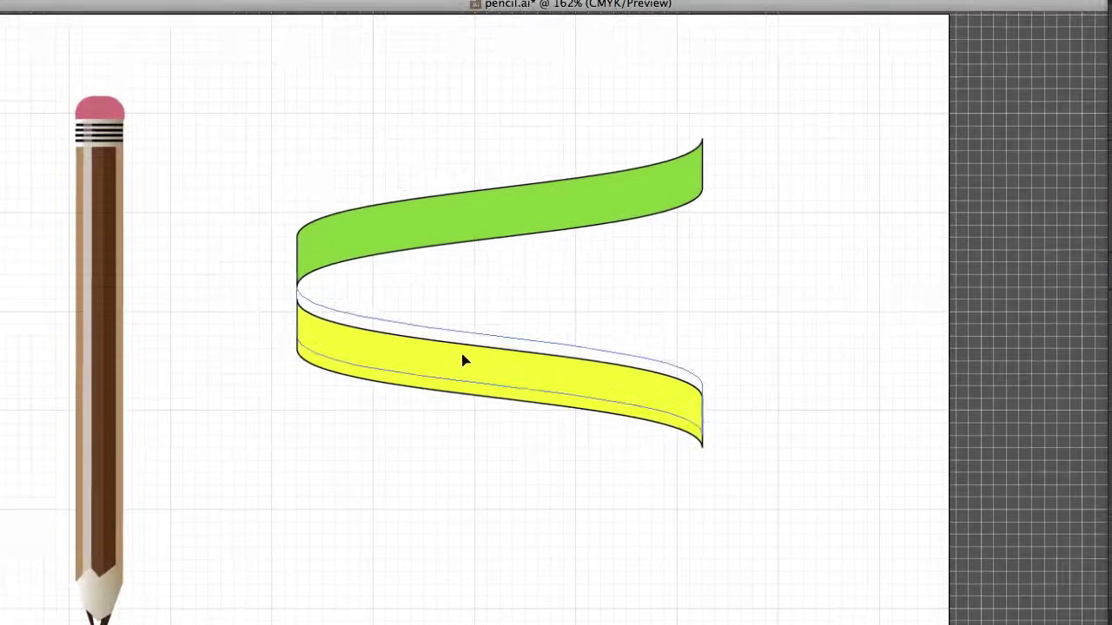
Step: Nudge the yellow band up under the green one and check the fit in Outline view
left_click_drag(465, 336, 466, 311)
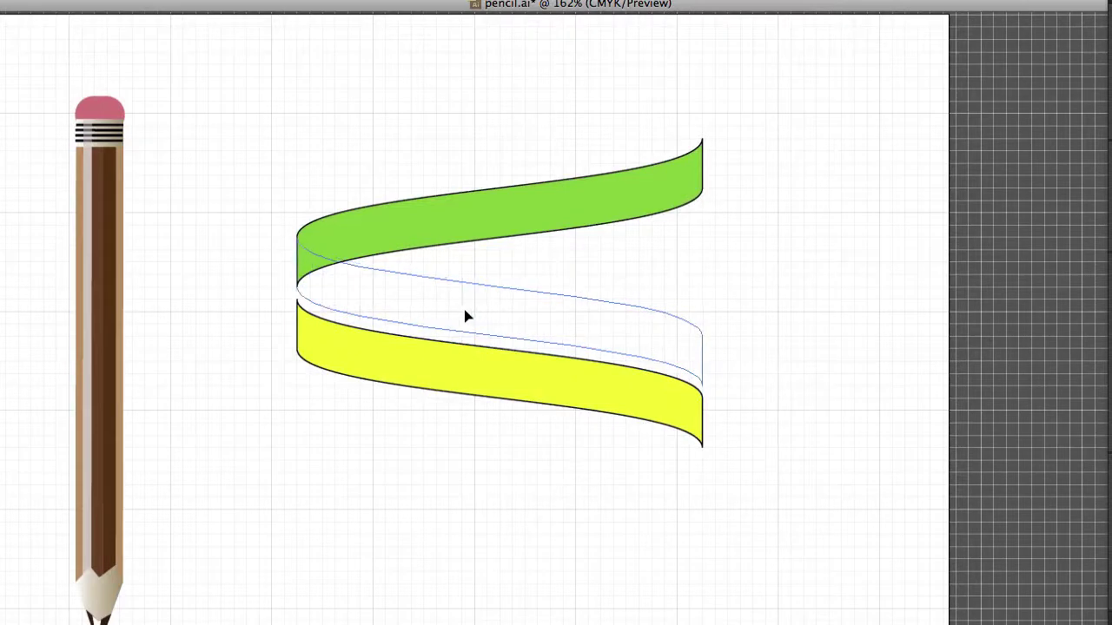
left_click_drag(465, 311, 465, 310)
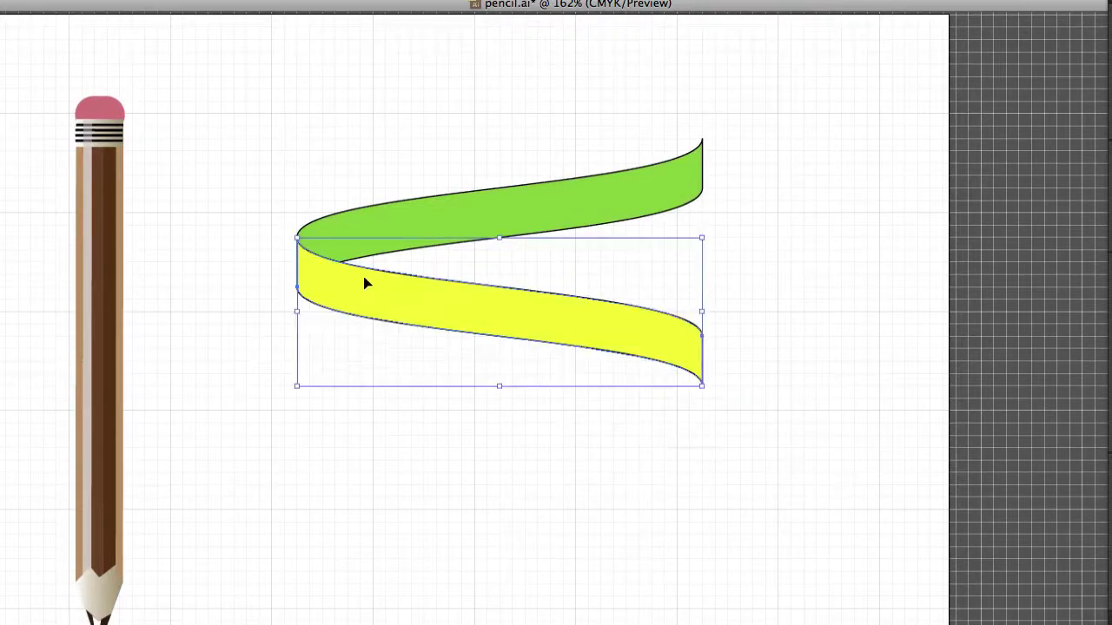
left_click(228, 265)
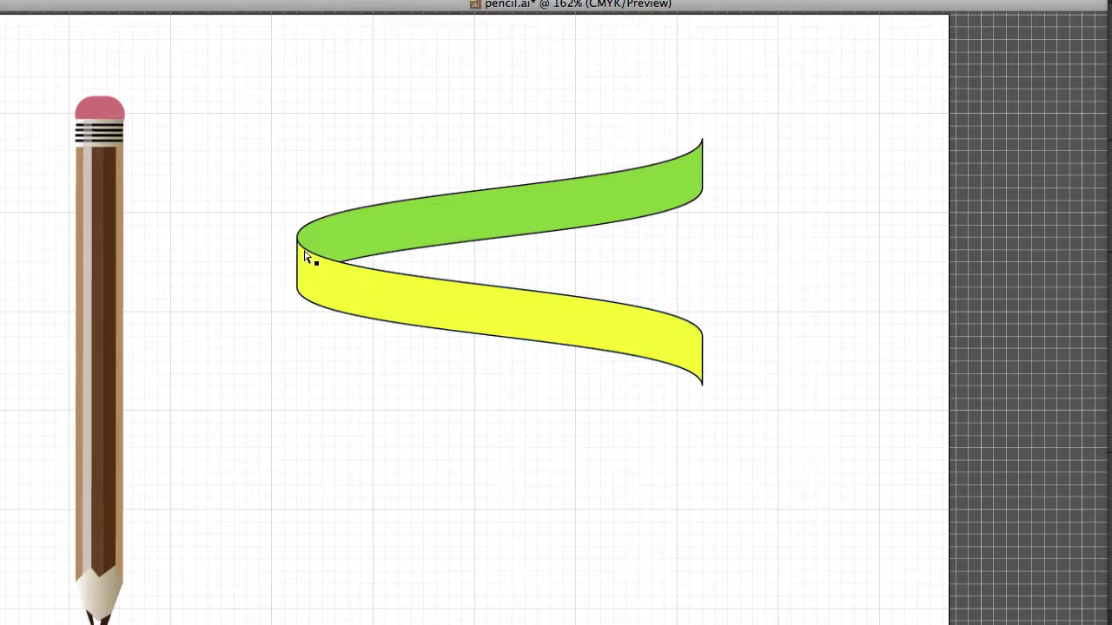
key("ctrl+y")
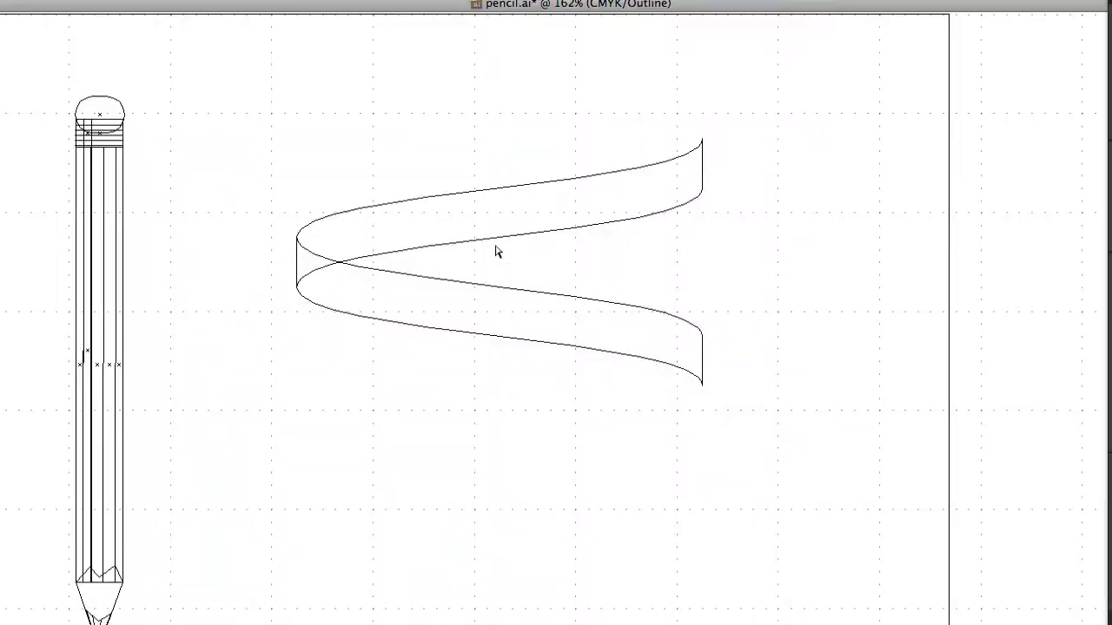
key("ctrl+y")
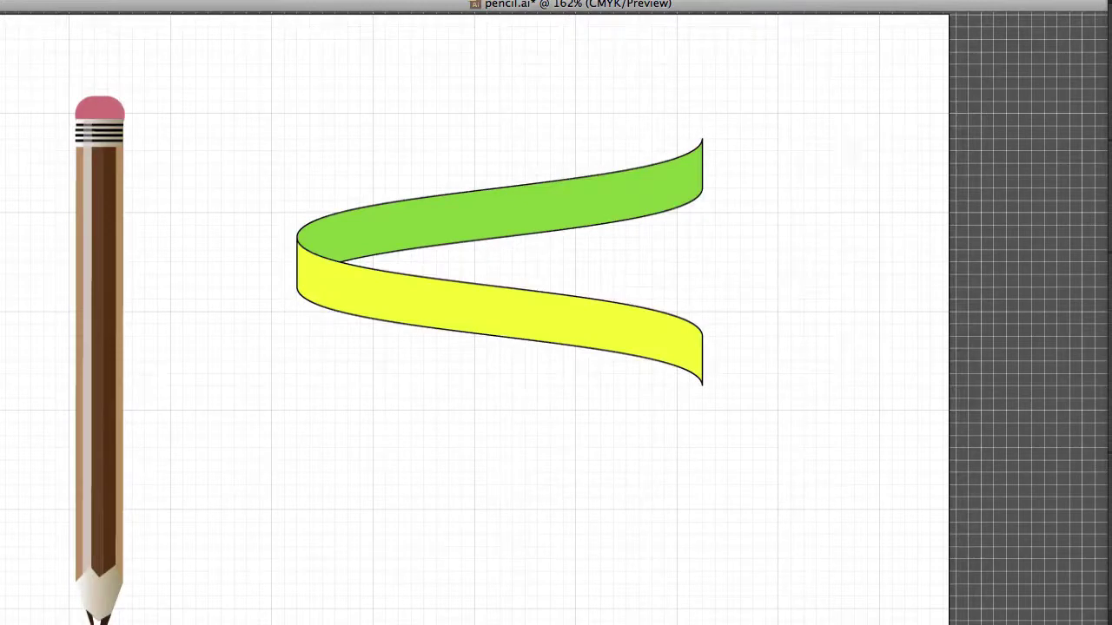
Step: Move both ribbon pieces lower, Alt-drag a copy up to join the loop, and repeat it with Cmd+D
left_click_drag(321, 109, 655, 443)
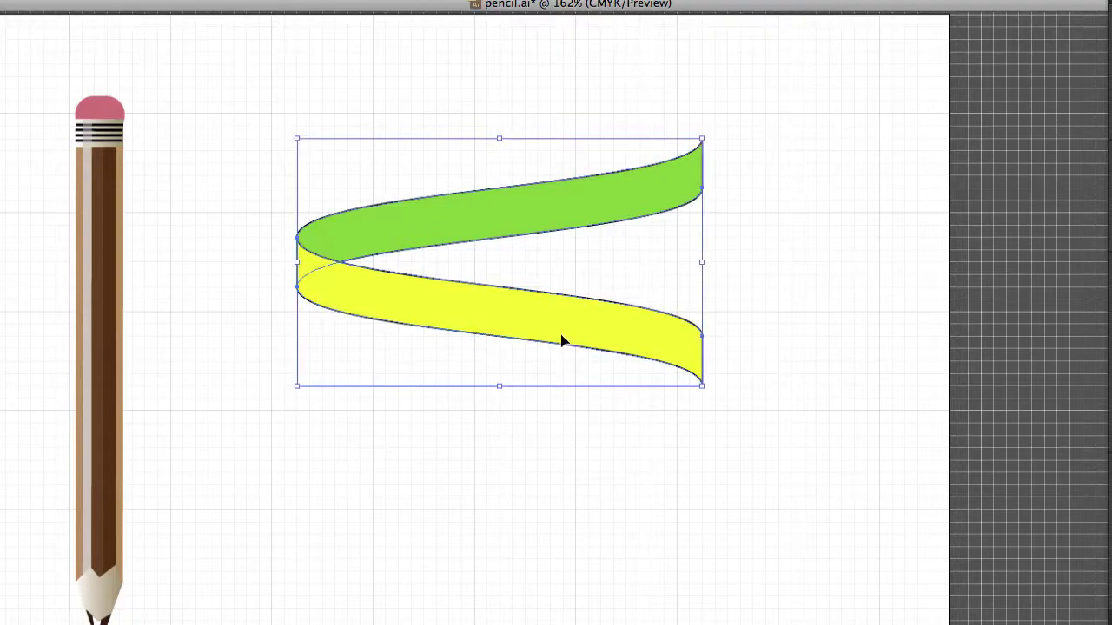
left_click_drag(490, 309, 503, 519)
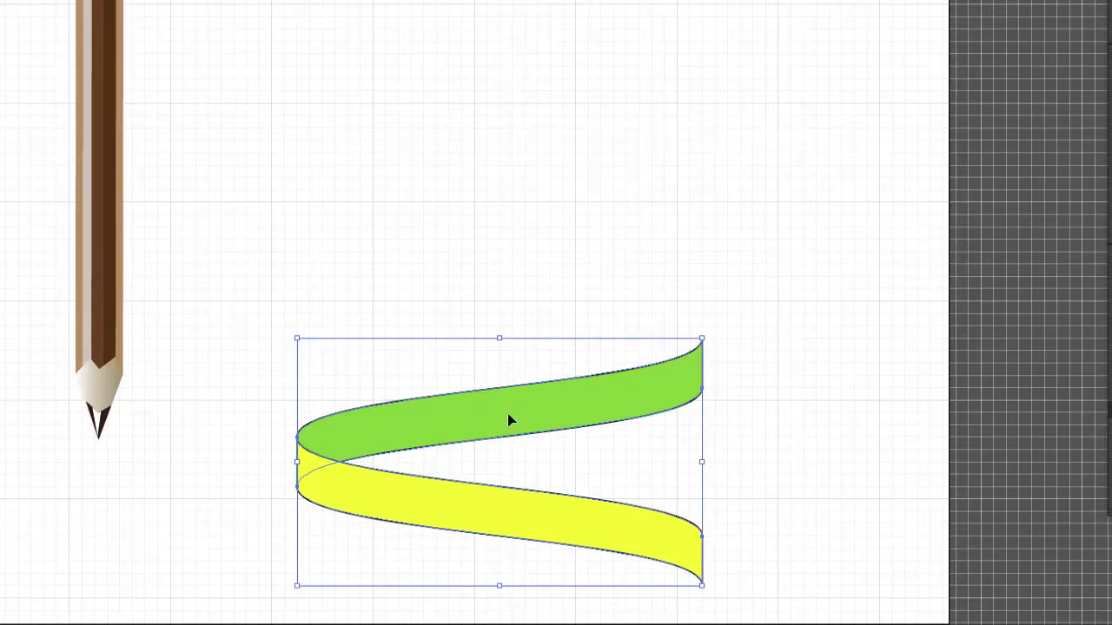
left_click_drag(510, 420, 503, 423)
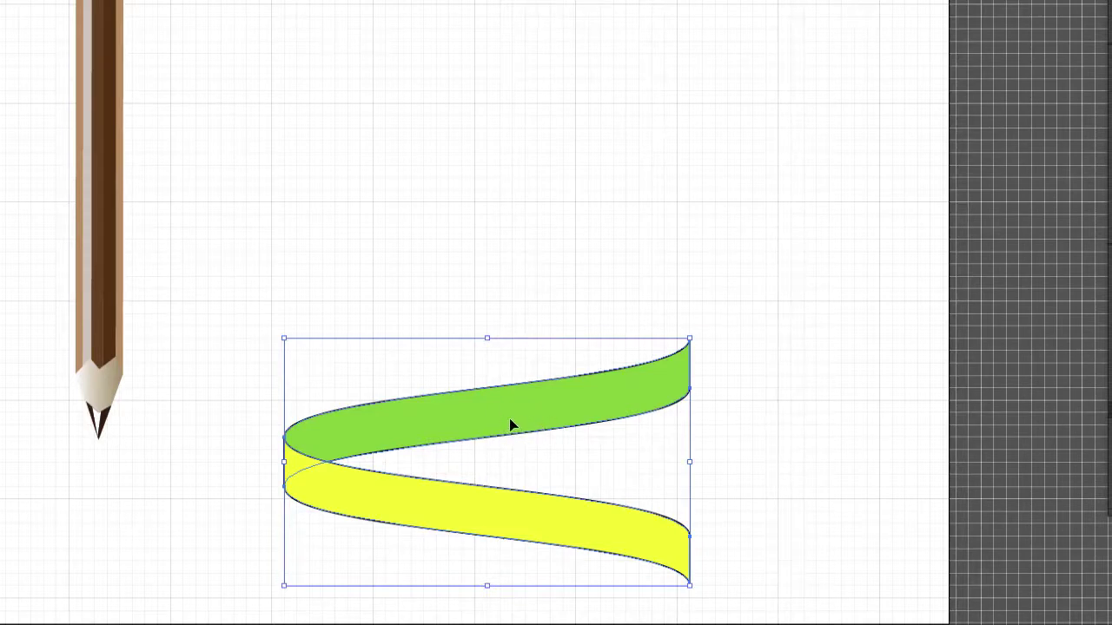
left_click_drag(493, 415, 506, 223)
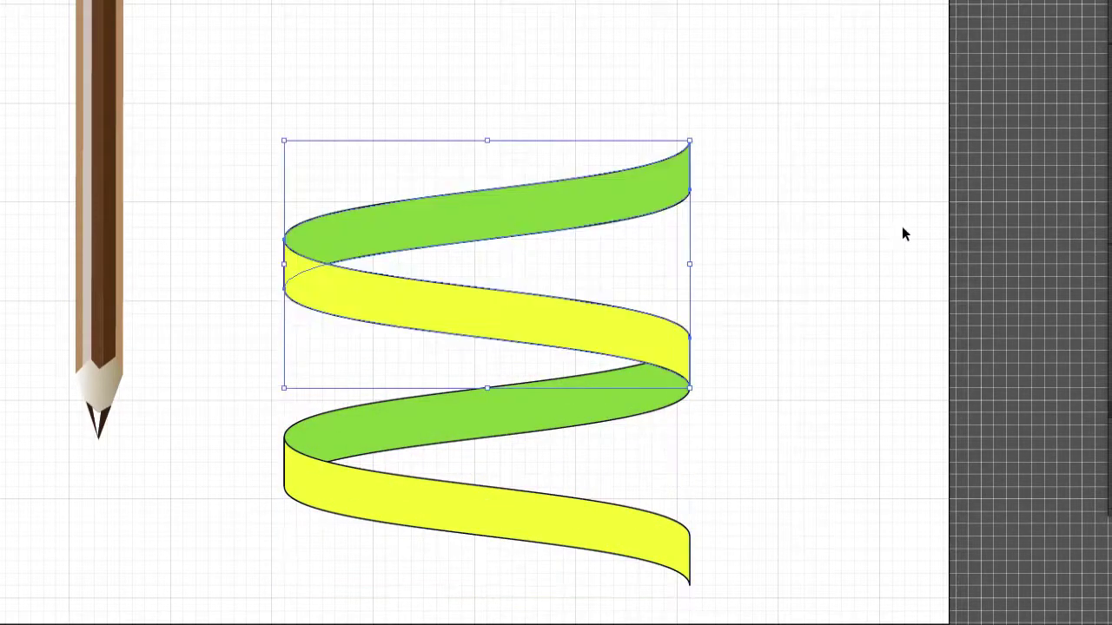
left_click(851, 159)
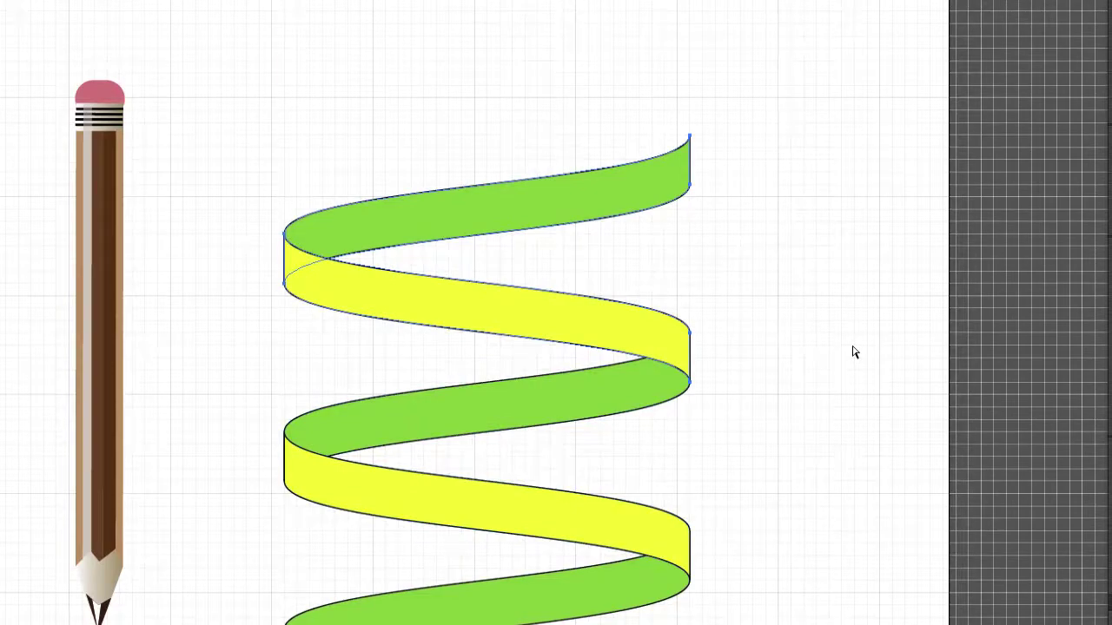
key("ctrl+d")
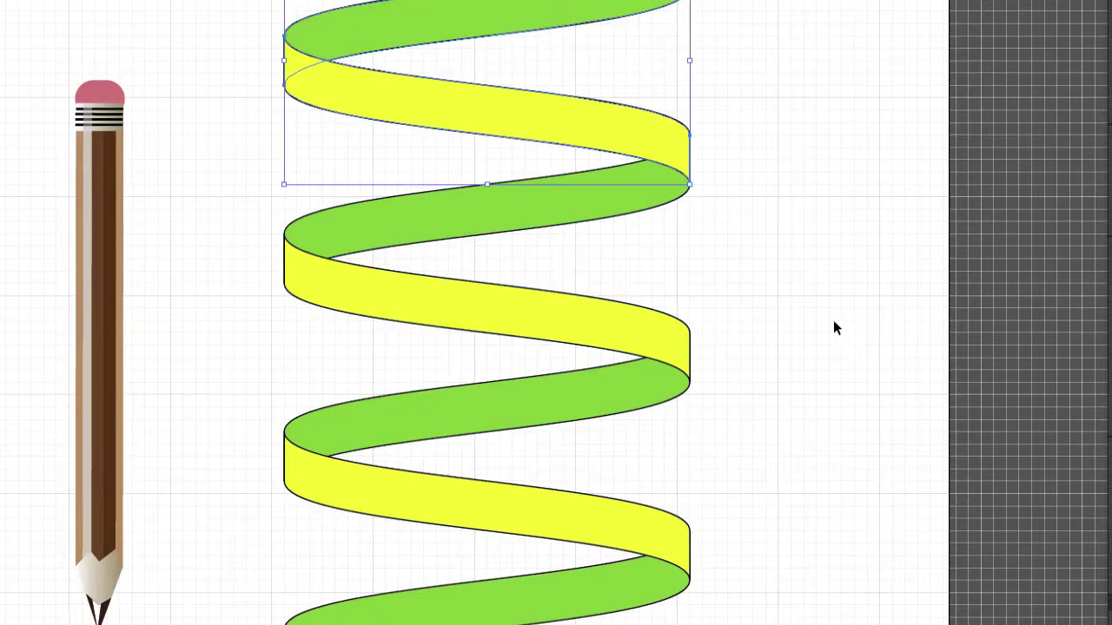
Step: Pan up and drag the selected ribbon loops into place to complete the four-loop spiral
left_click_drag(799, 283, 776, 348)
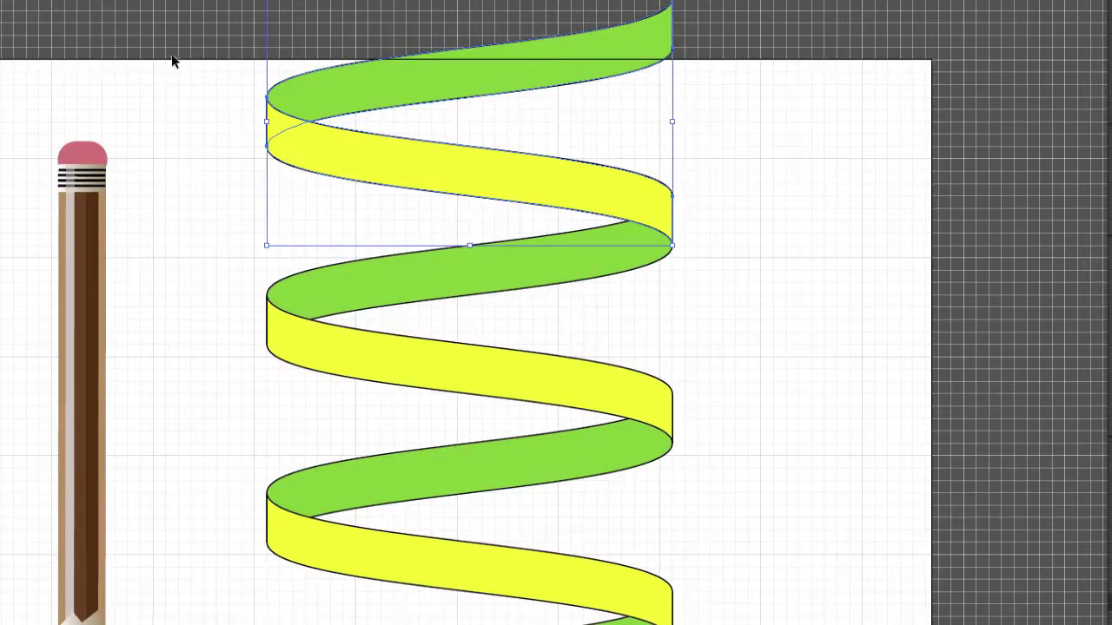
left_click_drag(199, 56, 738, 622)
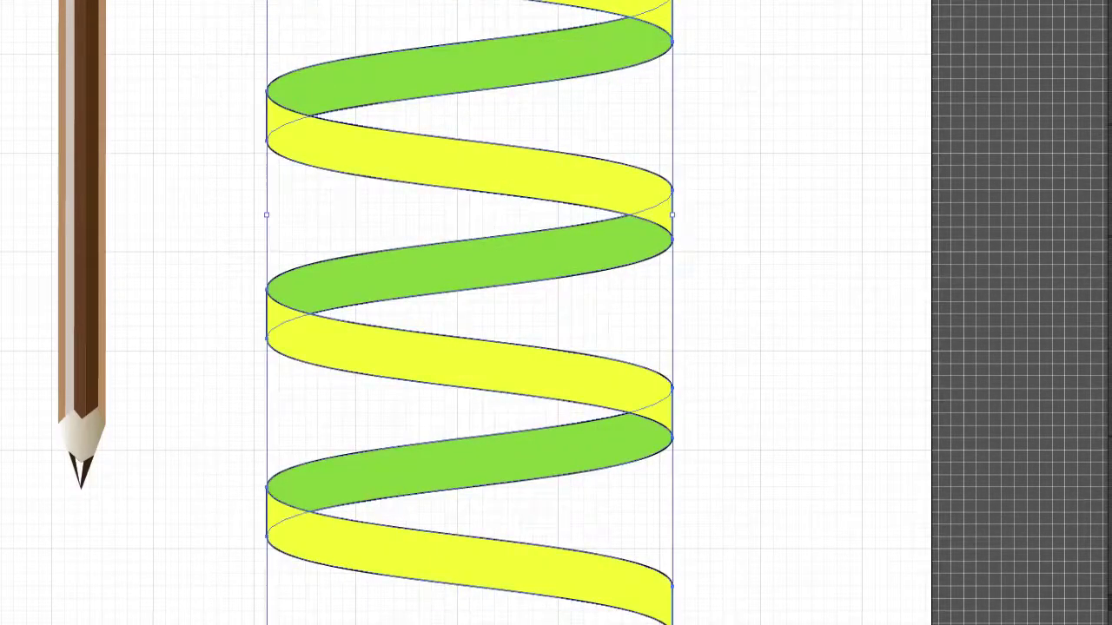
left_click_drag(620, 509, 579, 359)
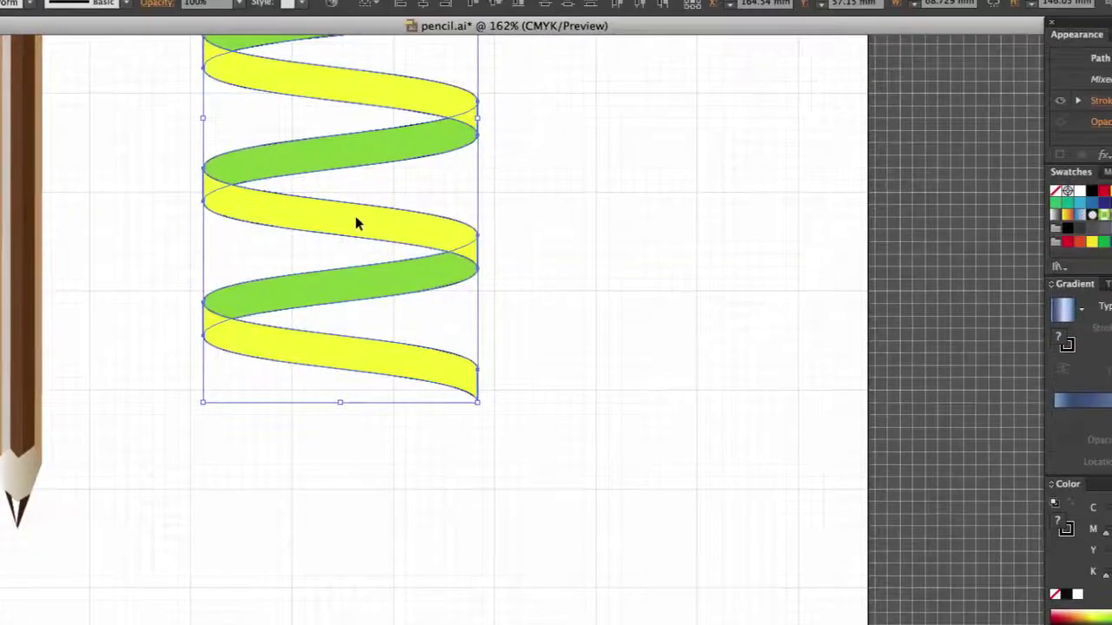
left_click_drag(355, 223, 469, 450)
left_click(735, 429)
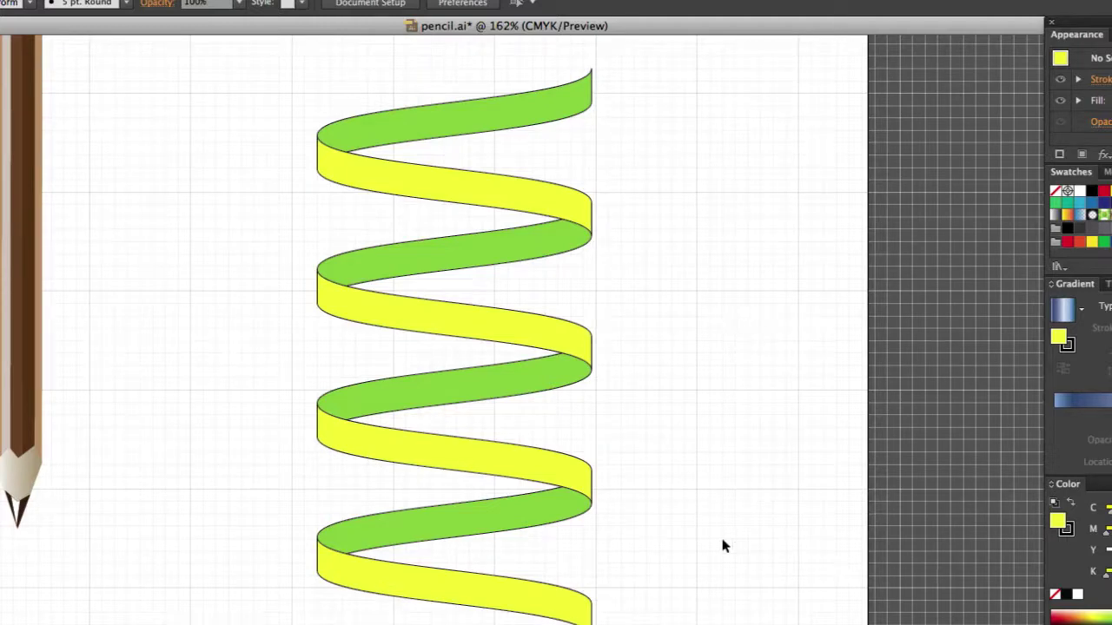
Step: Select the whole spiral and drag its bottom handle up to squash it vertically
left_click_drag(313, 99, 615, 621)
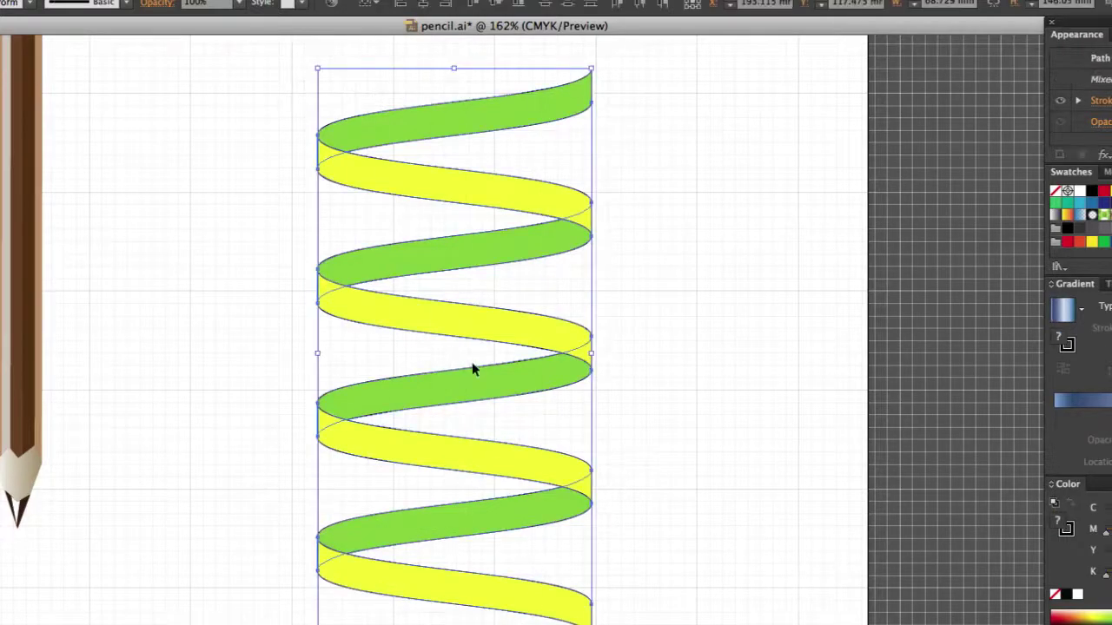
left_click_drag(452, 622, 452, 563)
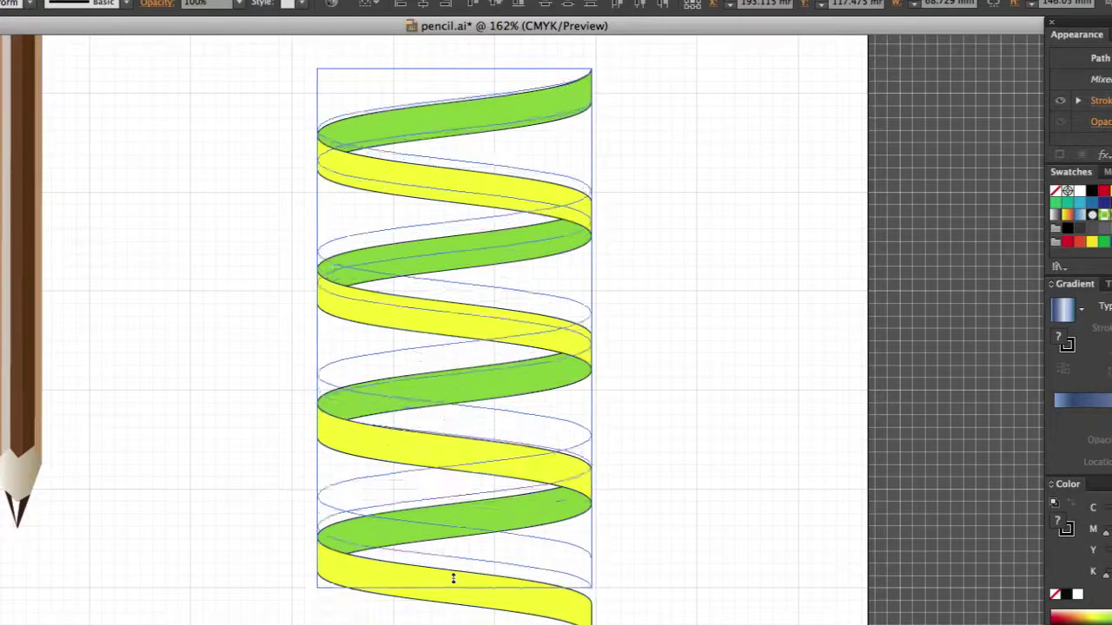
left_click(739, 244)
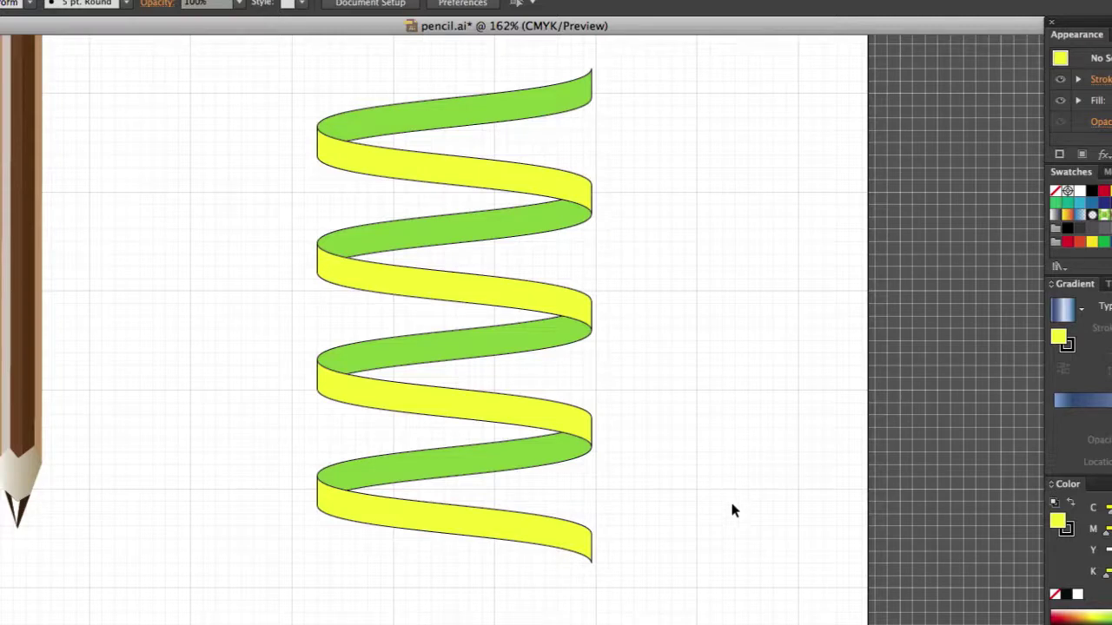
Step: Move the pencil onto the spiral, then scale the spiral down and centre it on the pencil shaft
mouse_move(2, 250)
left_mouse_down()
mouse_move(66, 344)
mouse_move(439, 411)
mouse_move(446, 374)
left_mouse_up()
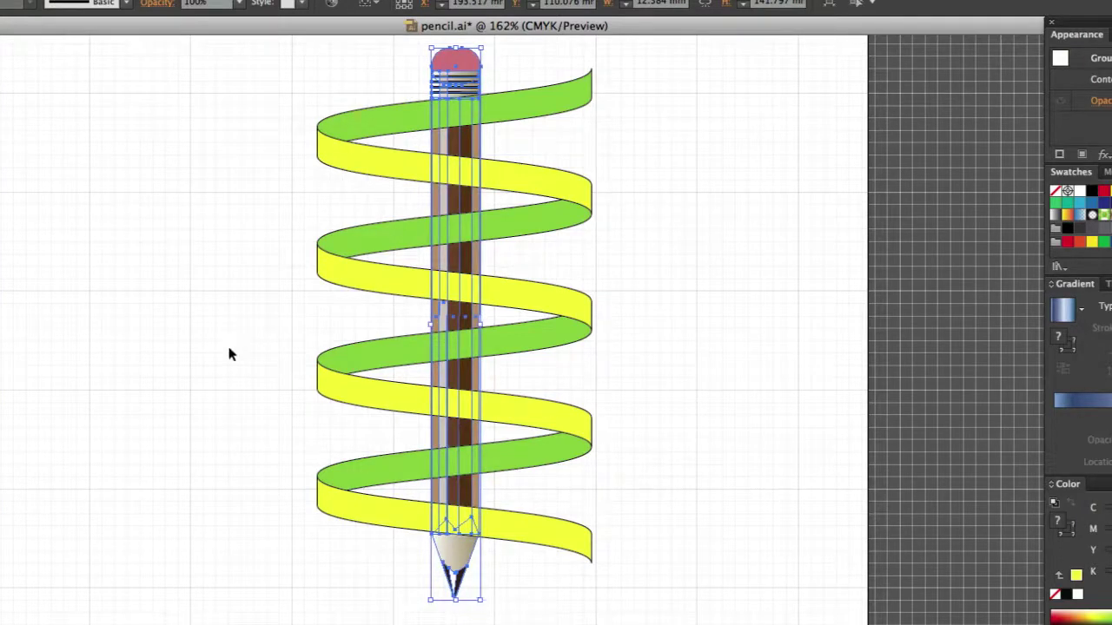
left_click_drag(280, 100, 373, 564)
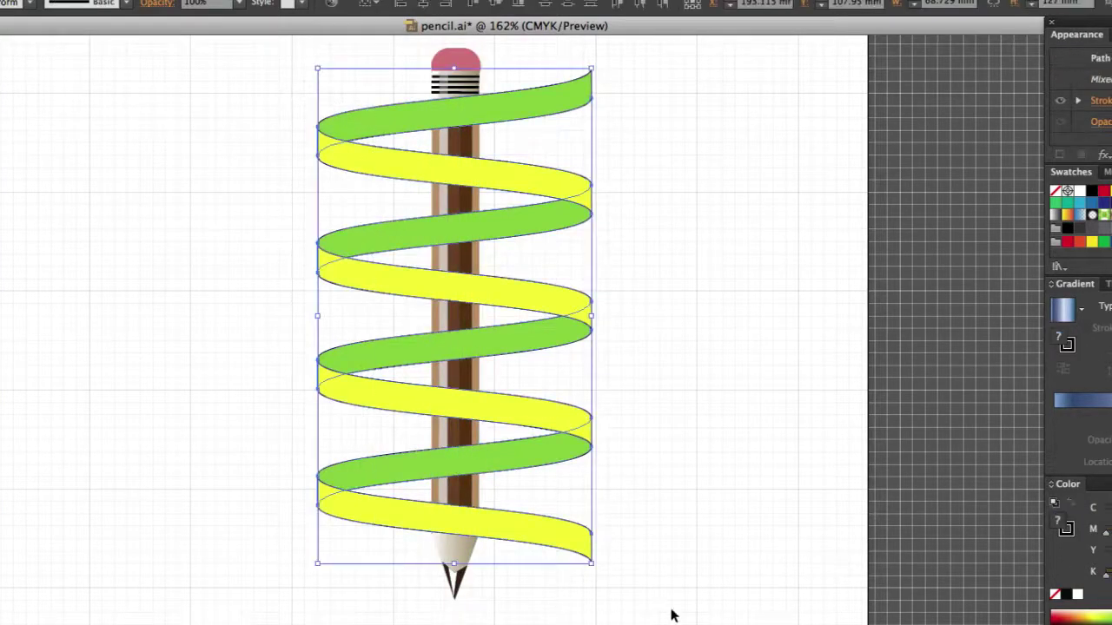
left_click_drag(591, 563, 545, 488)
left_click_drag(486, 300, 523, 324)
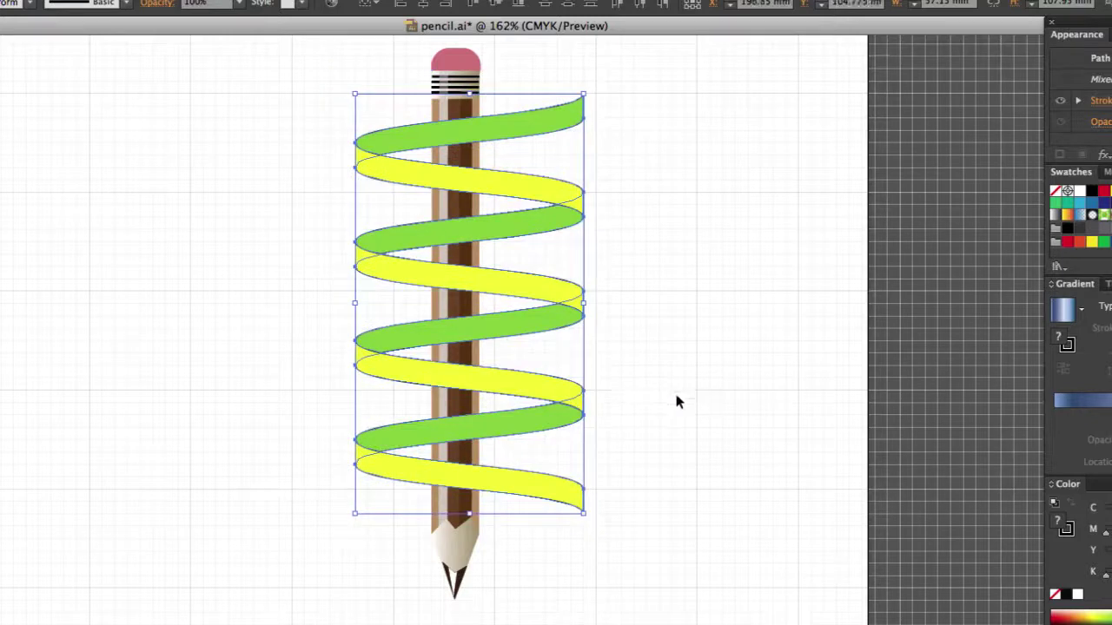
left_click_drag(579, 388, 580, 402)
left_click(738, 447)
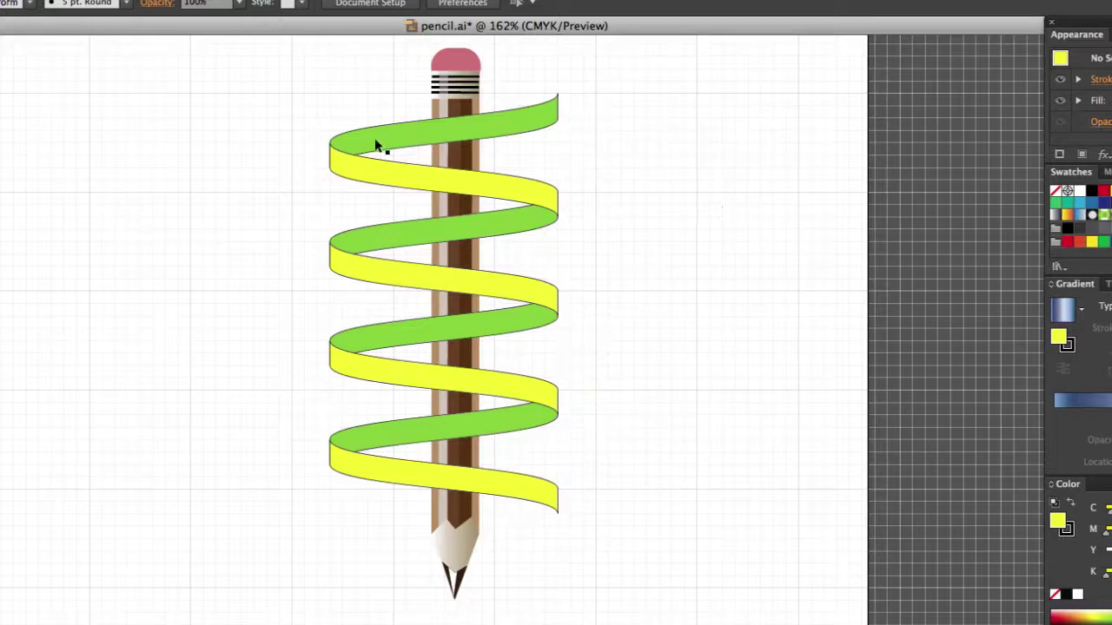
Step: Select the top green ribbon section plus every section sharing its fill using Select > Same > Fill Color
left_click(536, 123)
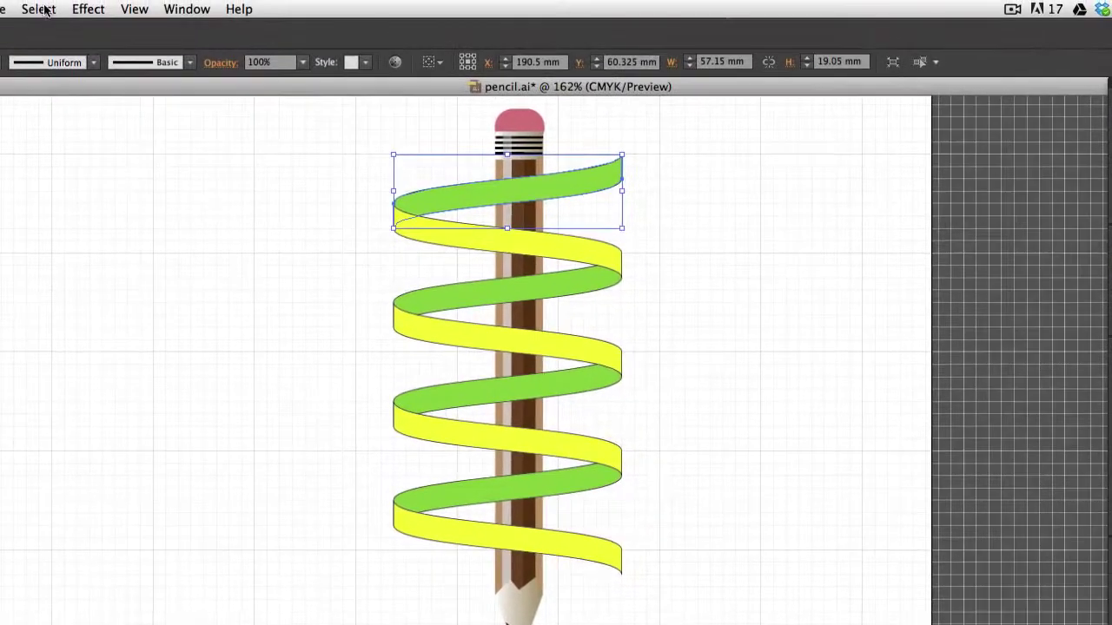
left_click(39, 9)
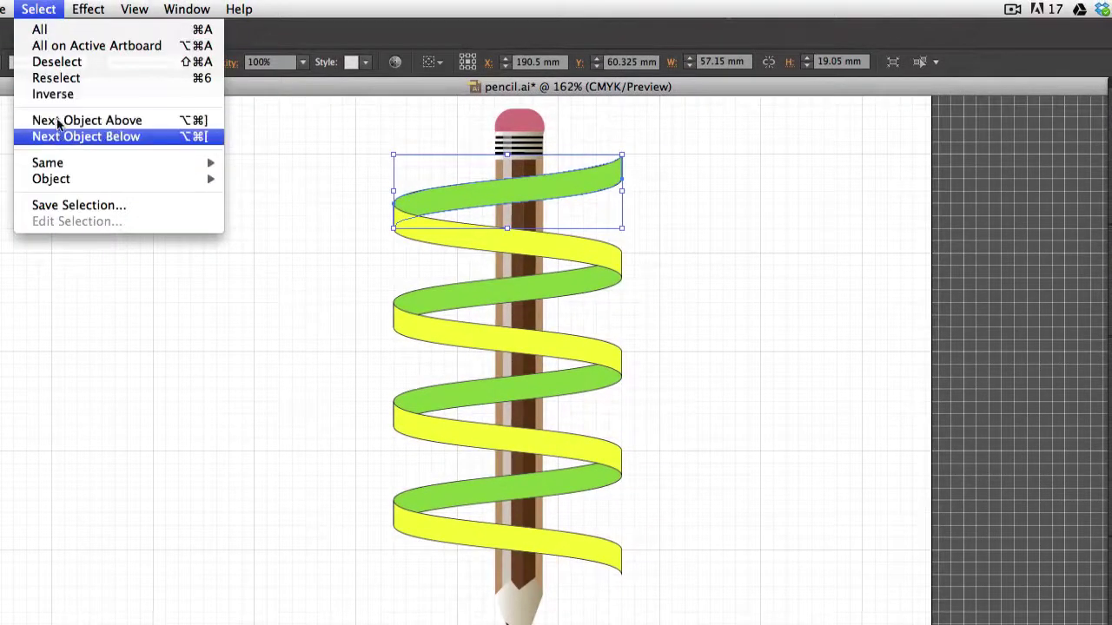
mouse_move(48, 162)
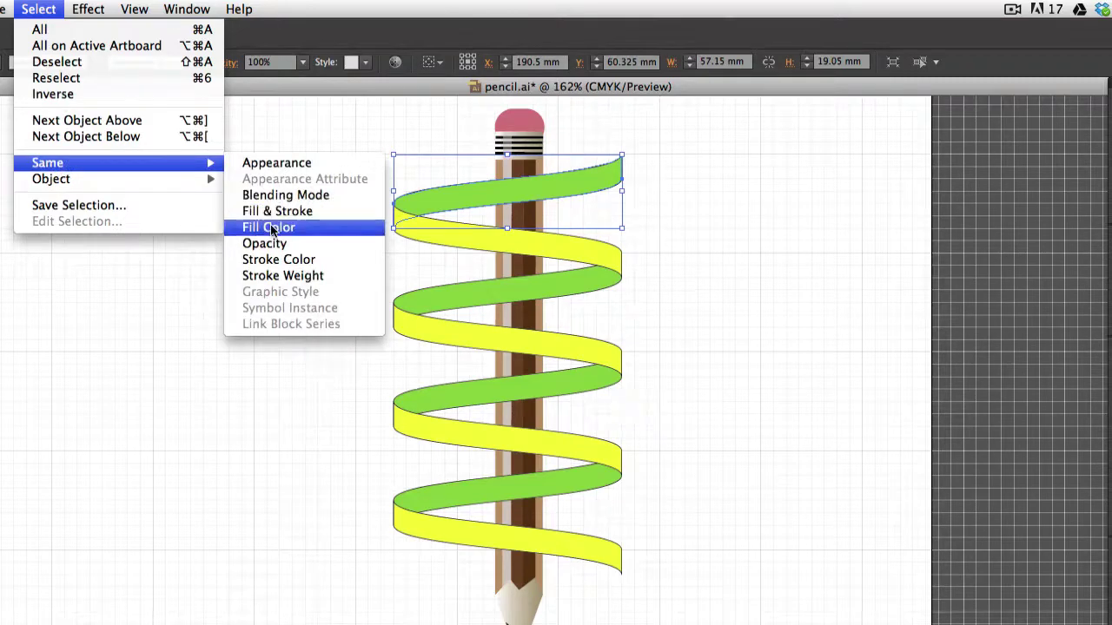
left_click(274, 229)
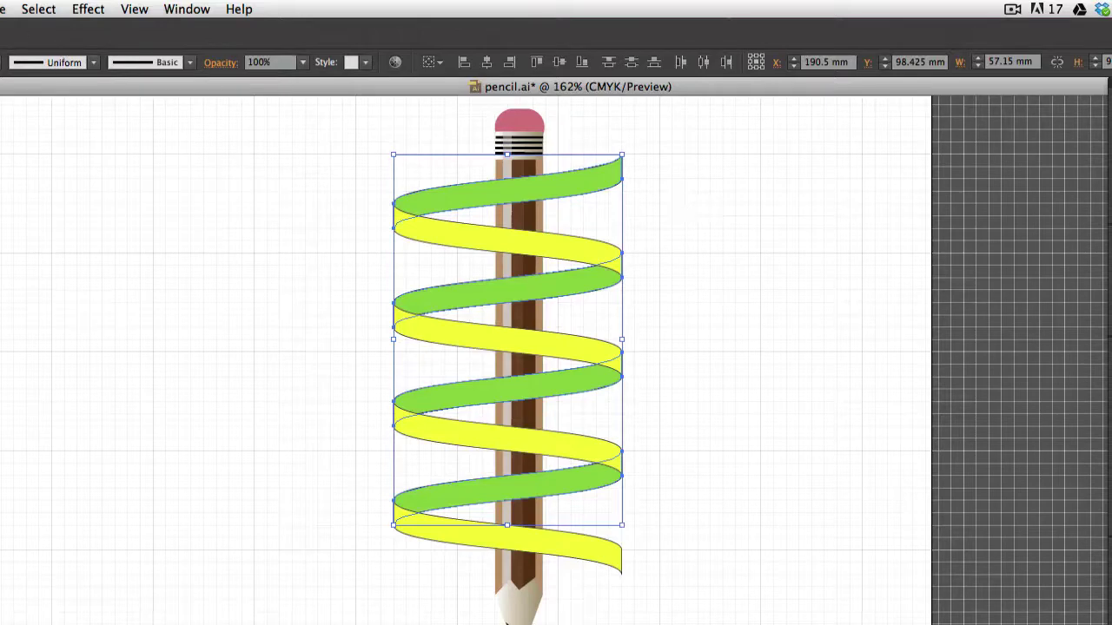
left_click(7, 9)
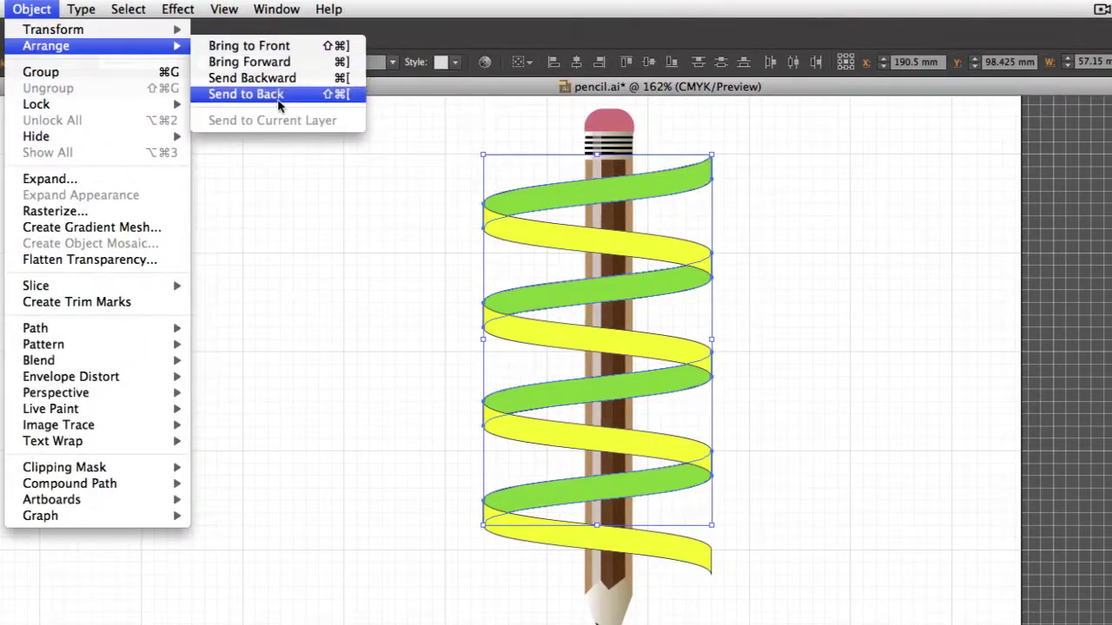
Step: Send the green sections to the back behind the pencil, switch to full-screen, and deselect
left_click(260, 95)
key("f")
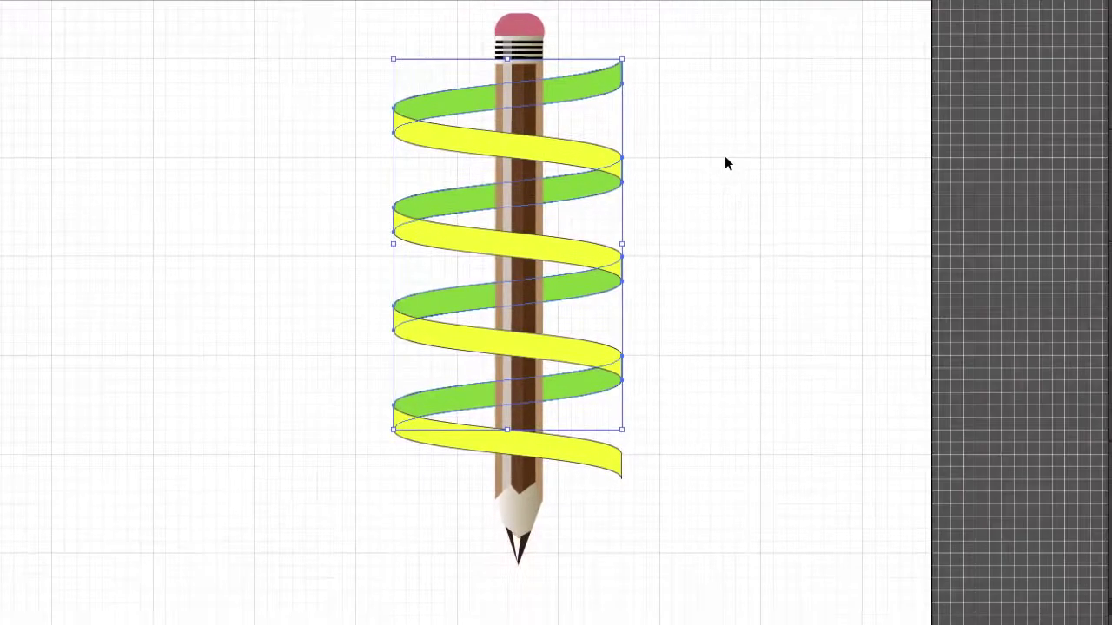
left_click(728, 165)
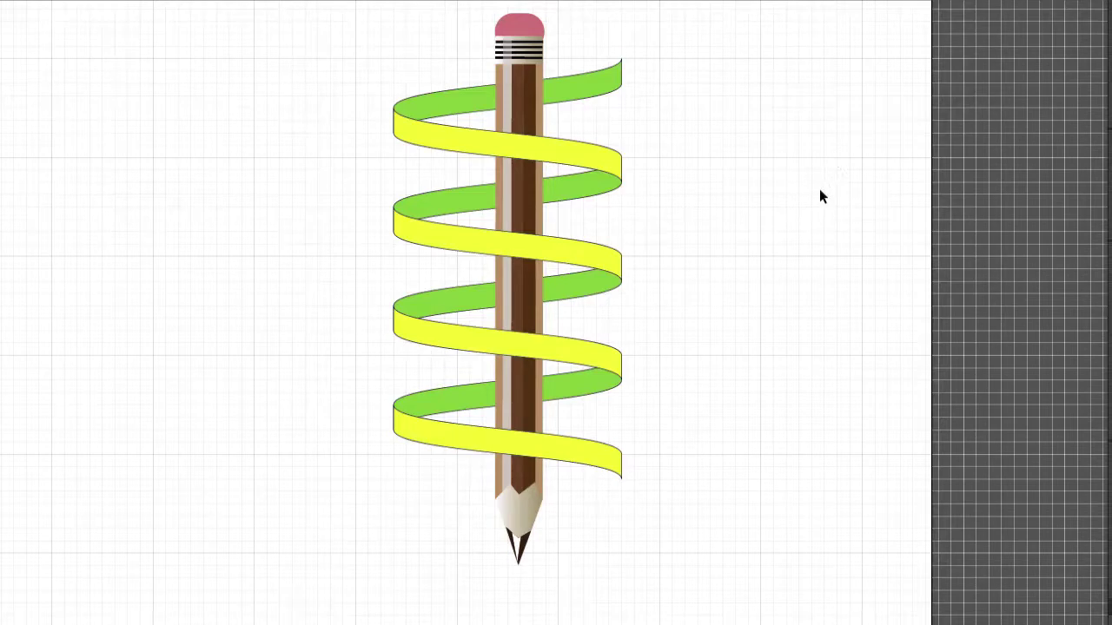
Step: Shift-select the four yellow front ribbon bands from top to bottom
left_click(577, 149)
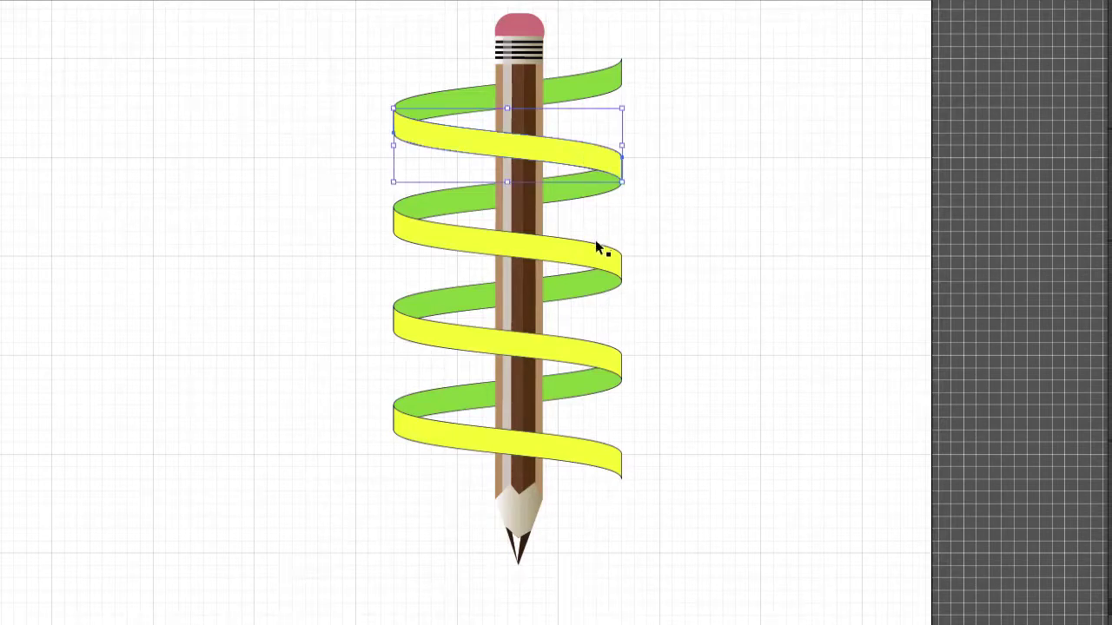
left_click(592, 257, "shift")
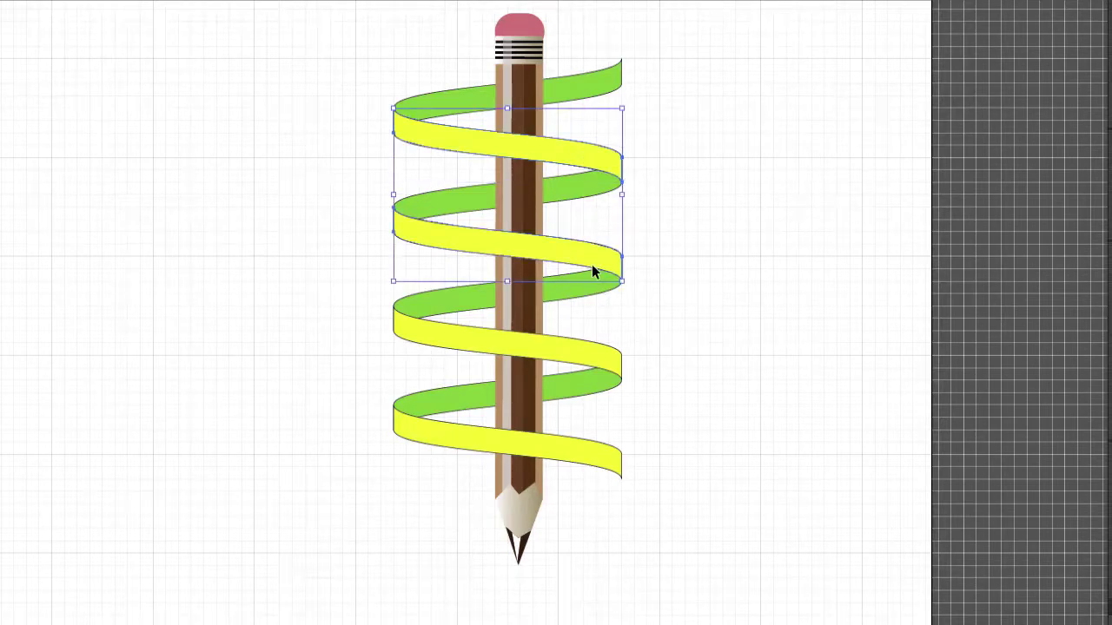
left_click(582, 359, "shift")
left_click(590, 459, "shift")
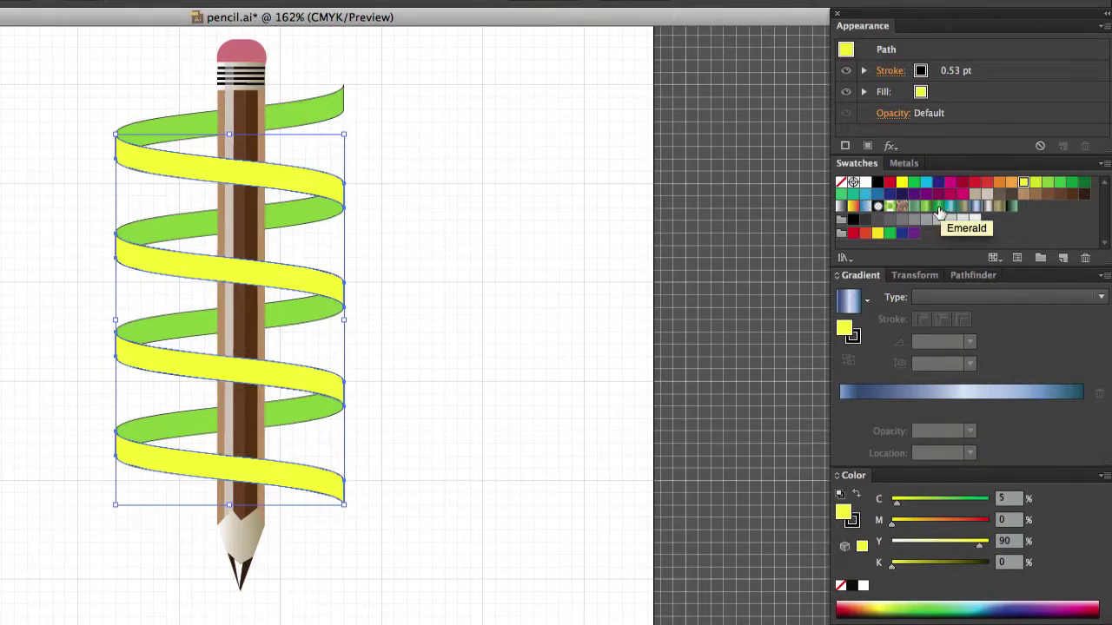
Step: Fill the front bands with the Blue Steel gradient swatch after trying Emerald
left_click(938, 209)
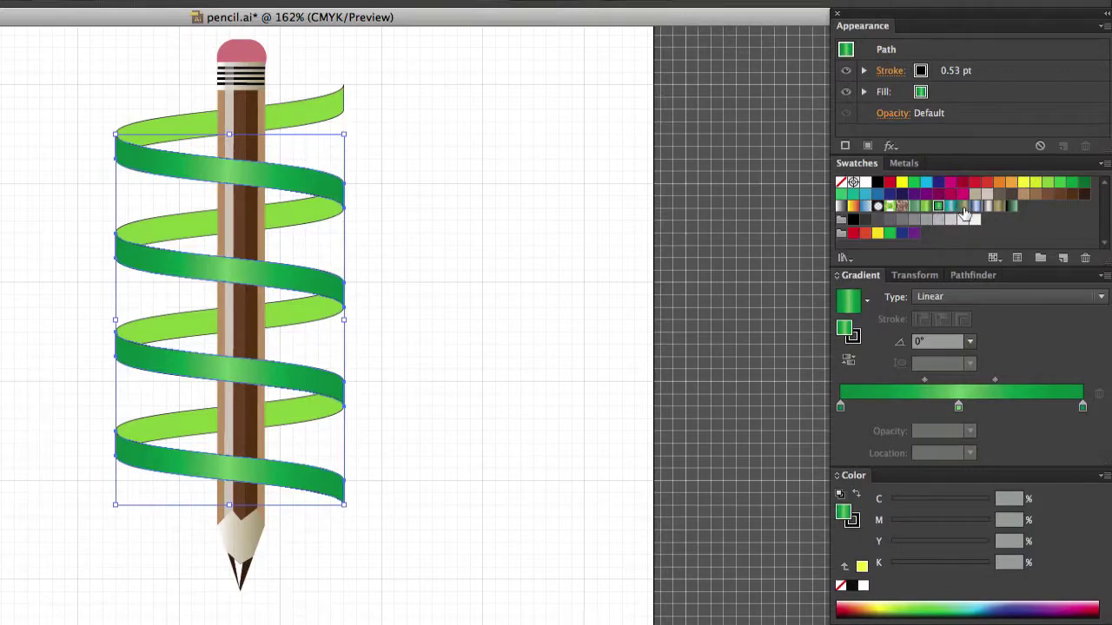
left_click(975, 208)
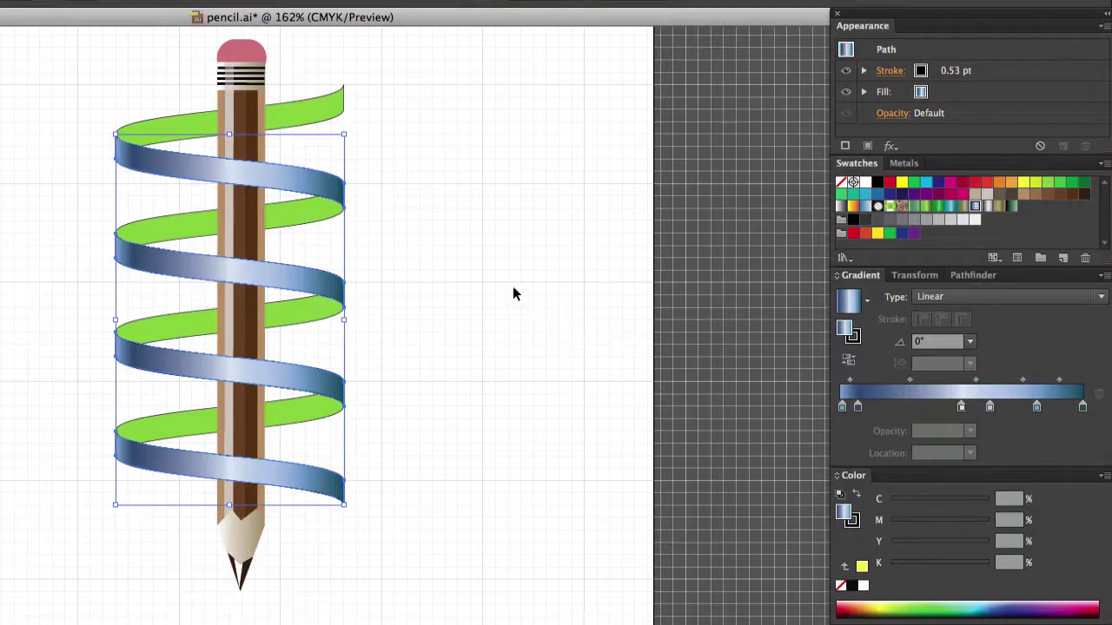
left_click(491, 246)
Step: Shift-select the four green back bands of the ribbon
left_click(326, 110)
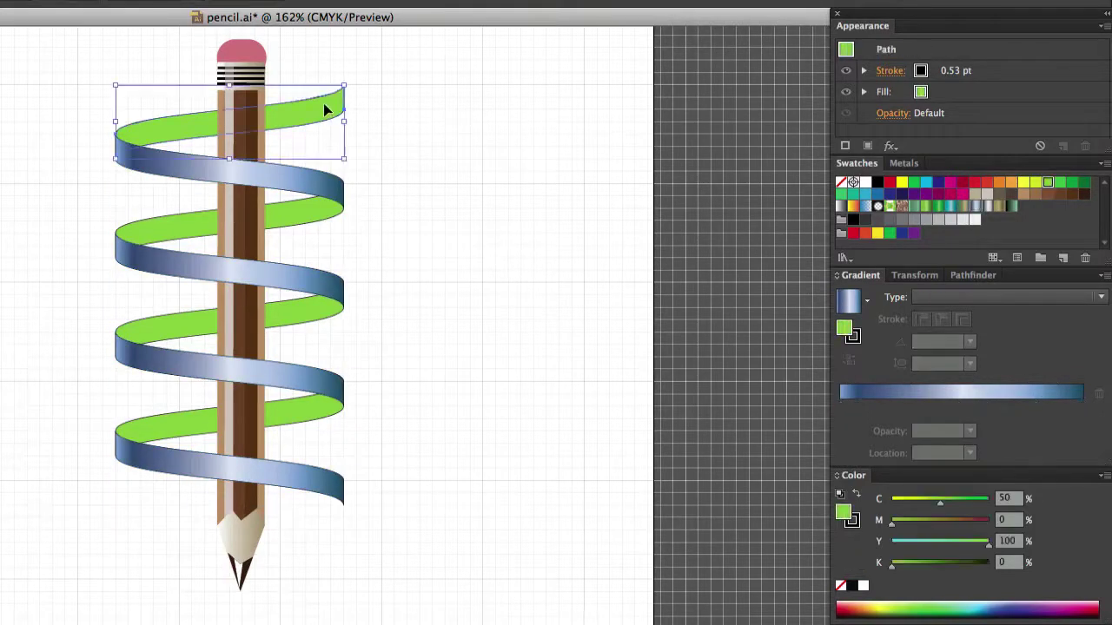
left_click(310, 213, "shift")
left_click(304, 313, "shift")
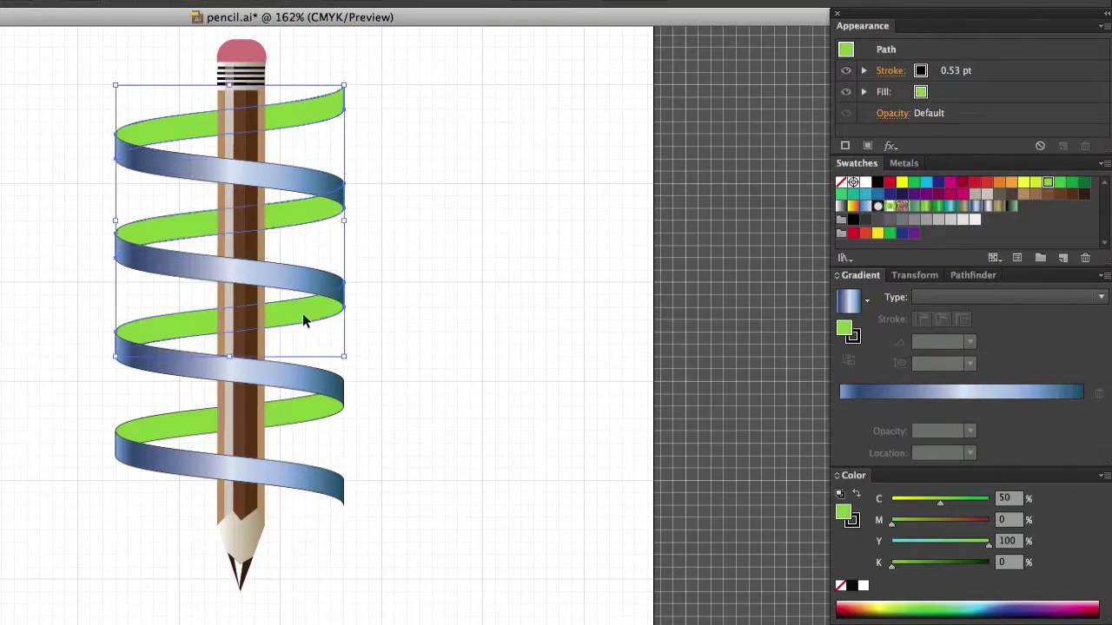
left_click(300, 415, "shift")
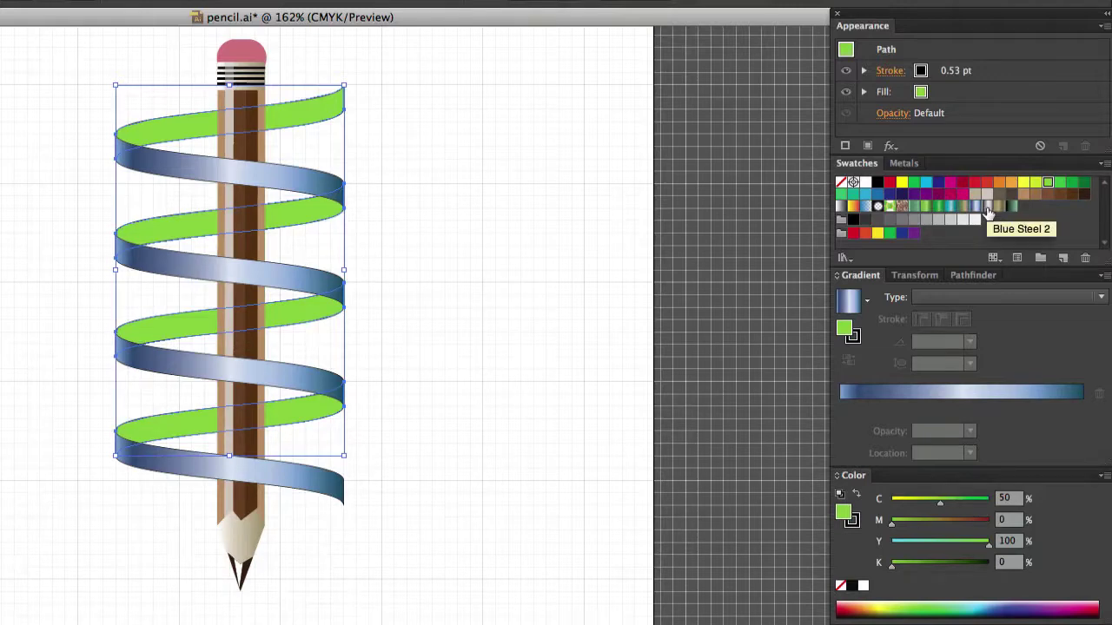
Step: Try Emerald and green-tan gradients, then settle on the grey silver gradient for the back bands
left_click(939, 209)
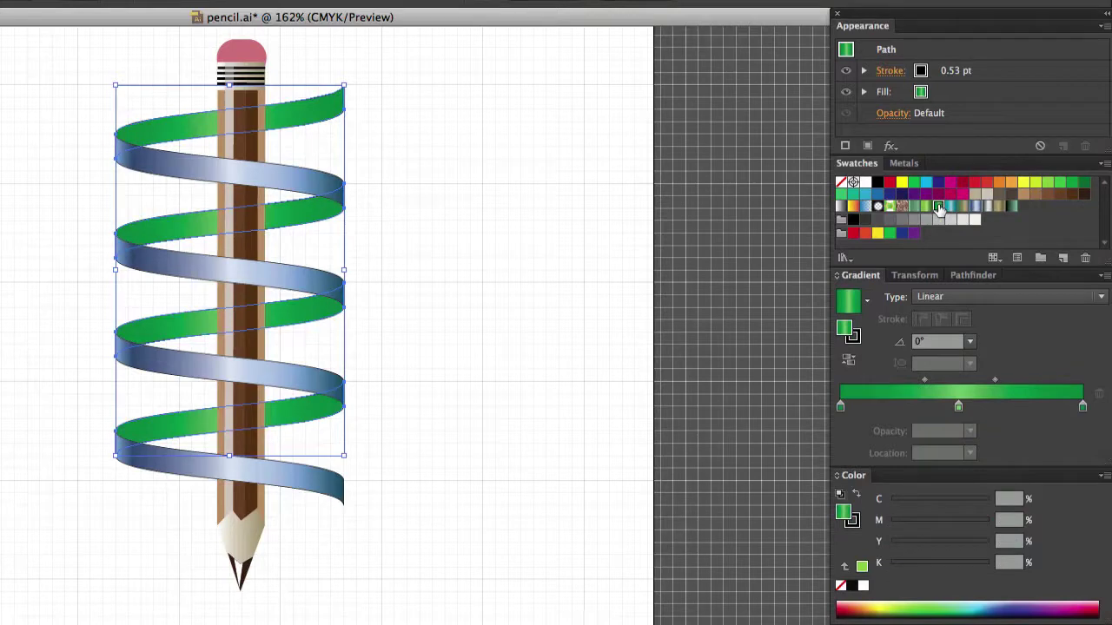
left_click(962, 206)
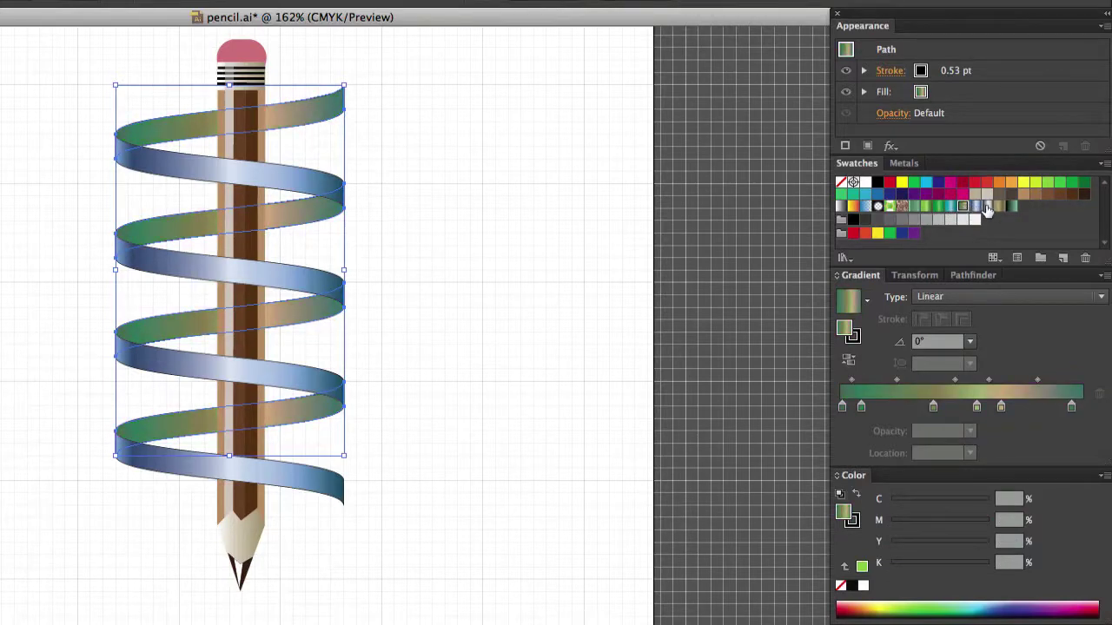
left_click(986, 208)
left_click(495, 205)
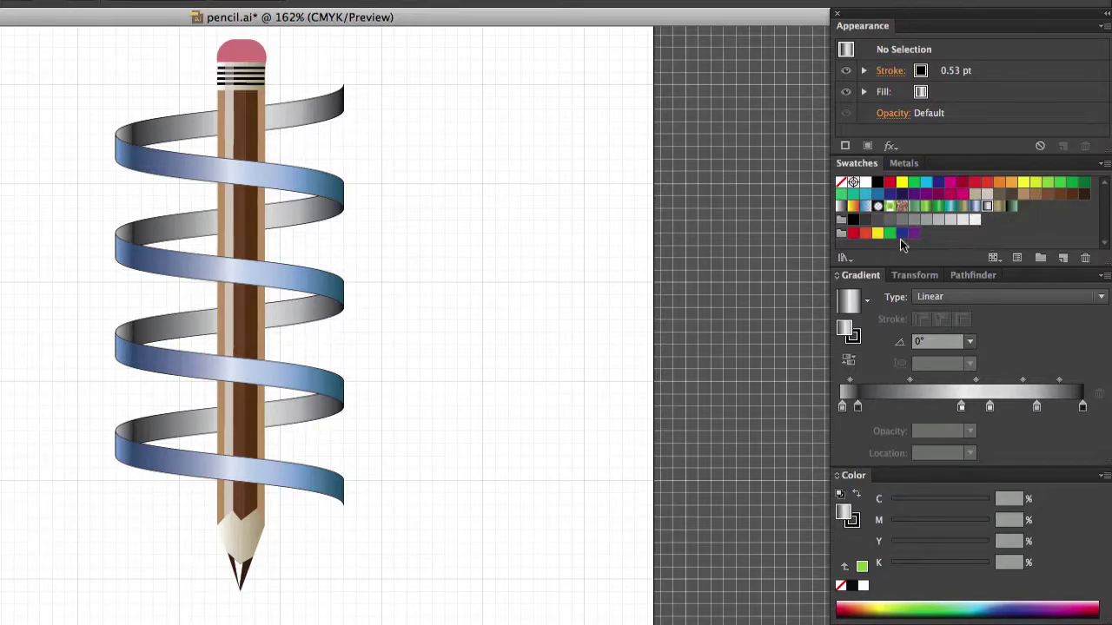
Step: Pick the Blue Steel 2 swatch and select the four grey back bands
left_click(986, 207)
left_click(317, 113)
left_click(306, 215, "shift")
left_click(306, 305, "shift")
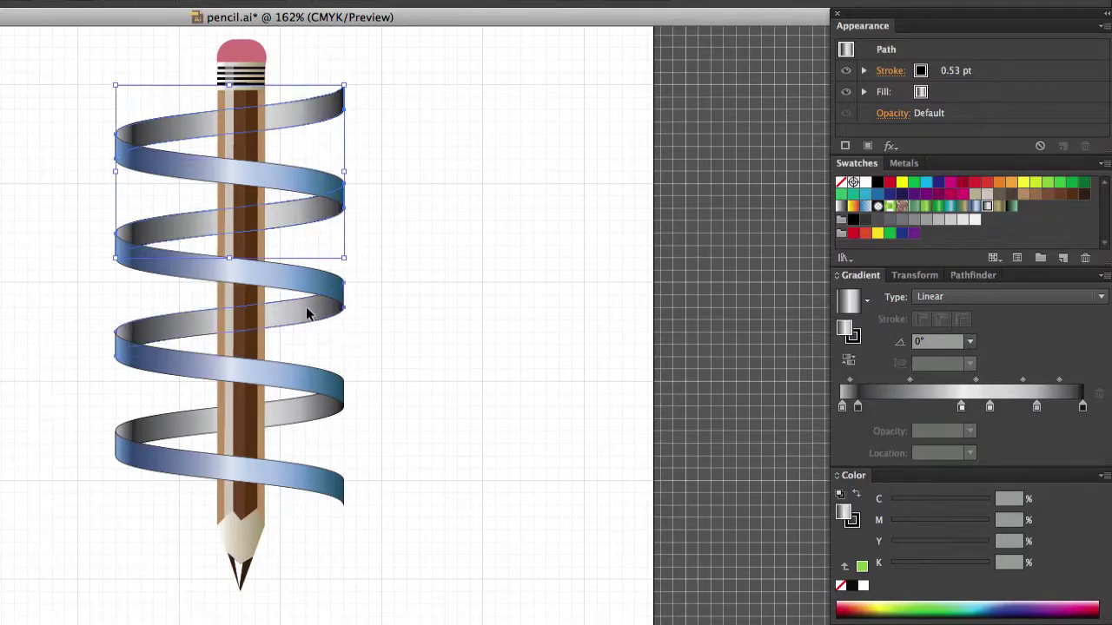
left_click(308, 405, "shift")
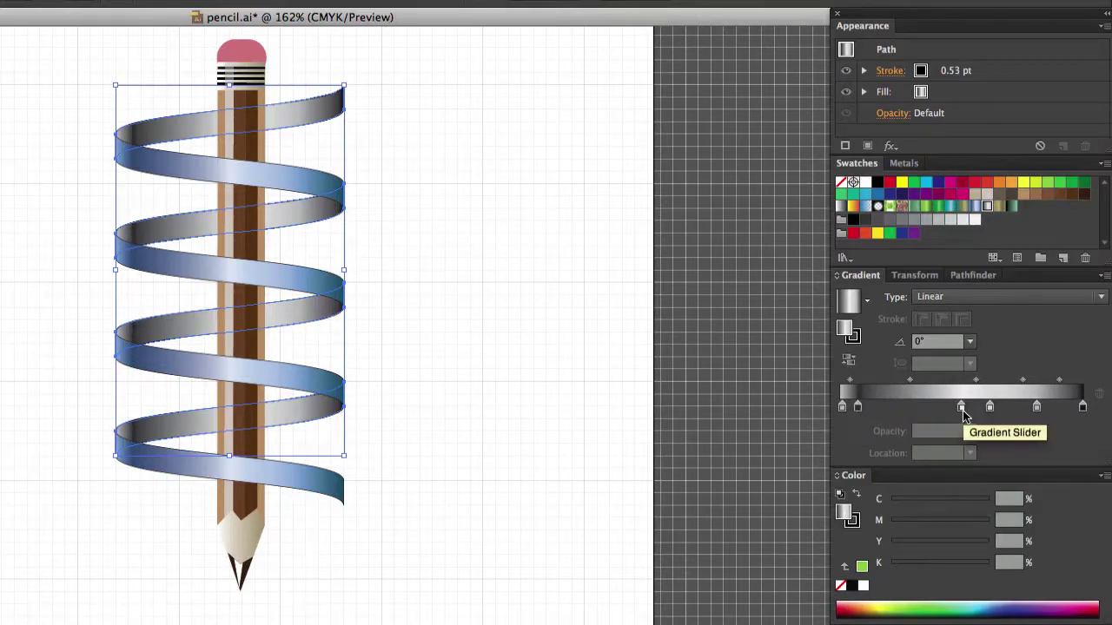
Step: Add a light grey K=5 stop near the start of the back bands' gradient
left_click_drag(974, 218, 872, 395)
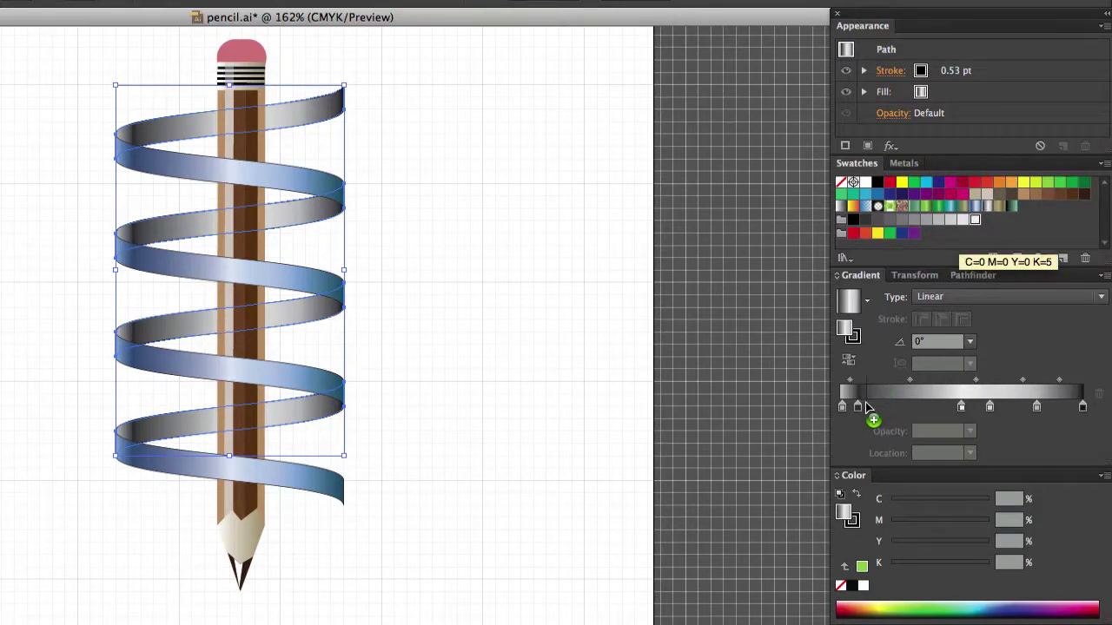
mouse_move(866, 407)
left_mouse_down()
mouse_move(852, 409)
mouse_move(891, 407)
mouse_move(865, 407)
left_mouse_up()
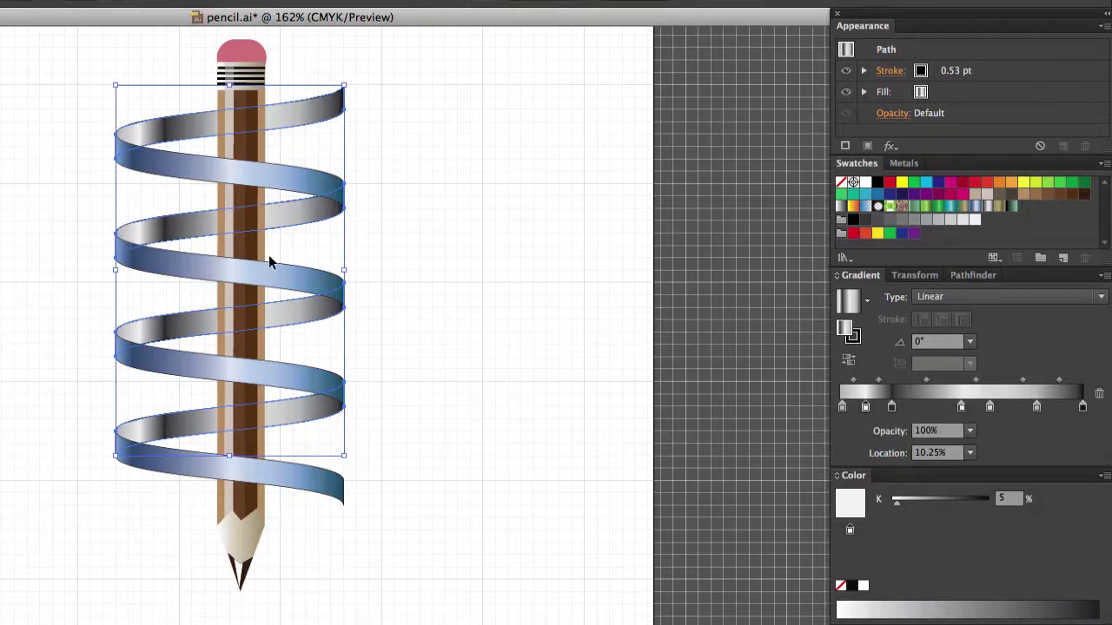
left_click(519, 413)
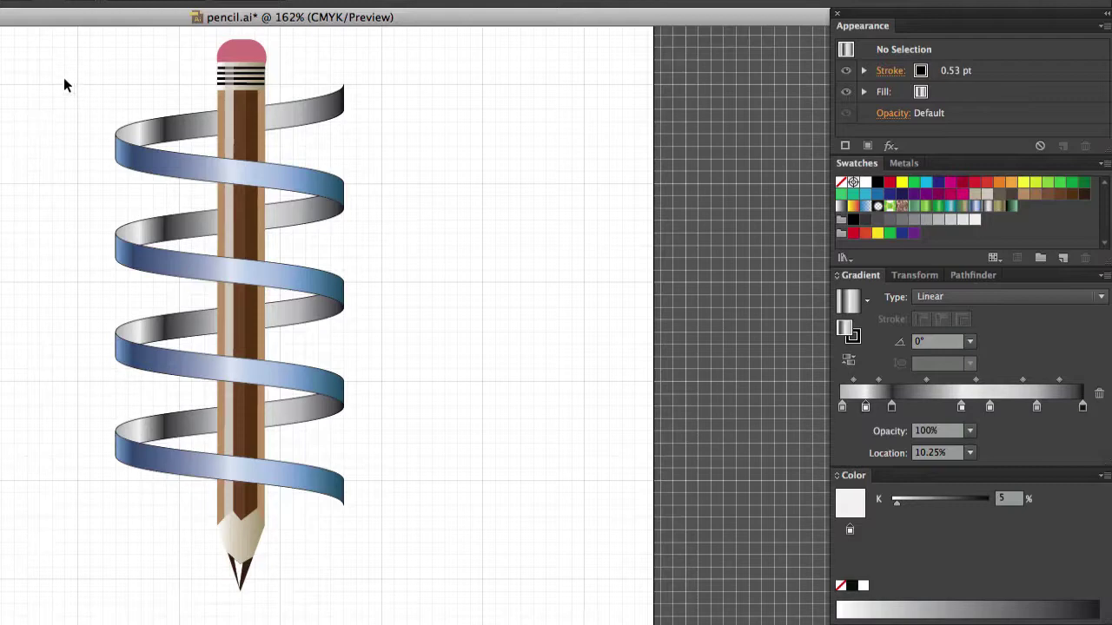
left_click_drag(64, 78, 180, 538)
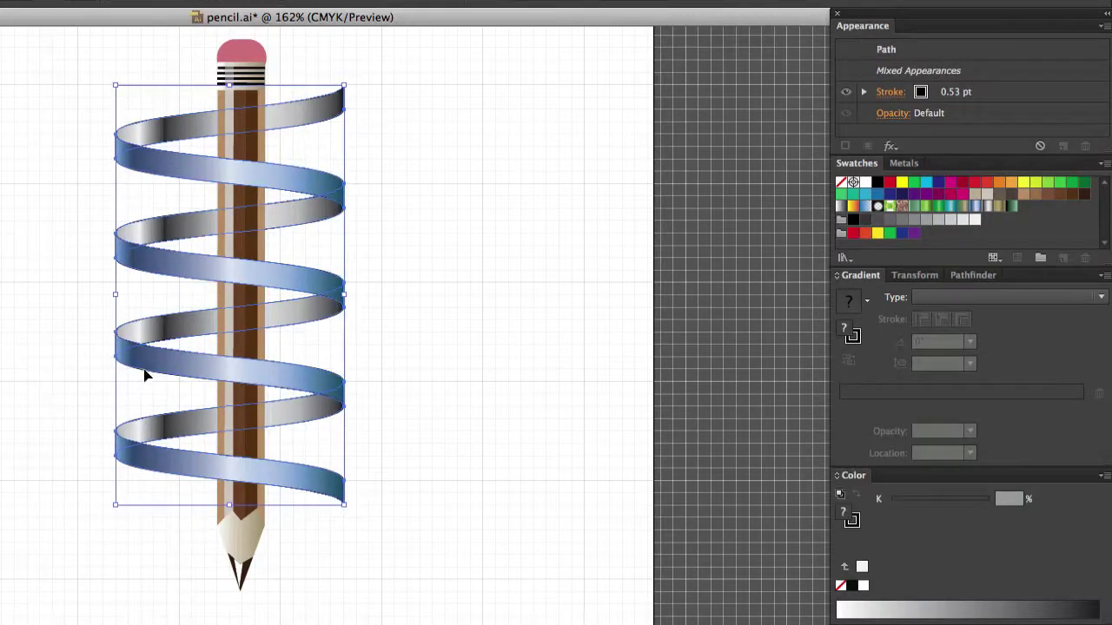
left_click_drag(116, 296, 178, 295)
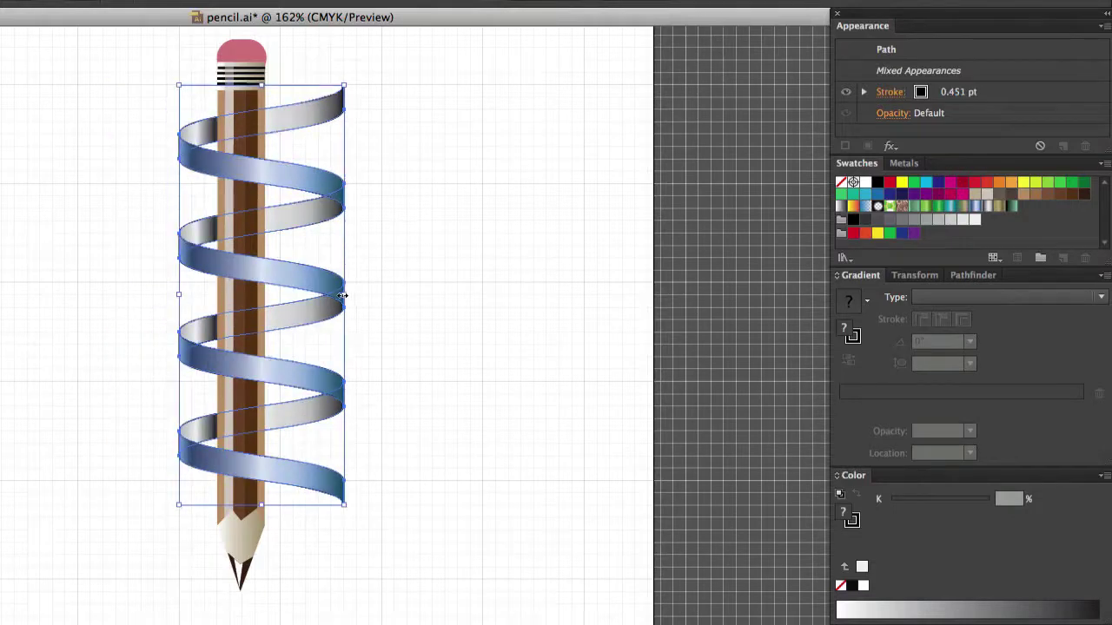
left_click_drag(345, 294, 305, 300)
left_click(457, 334)
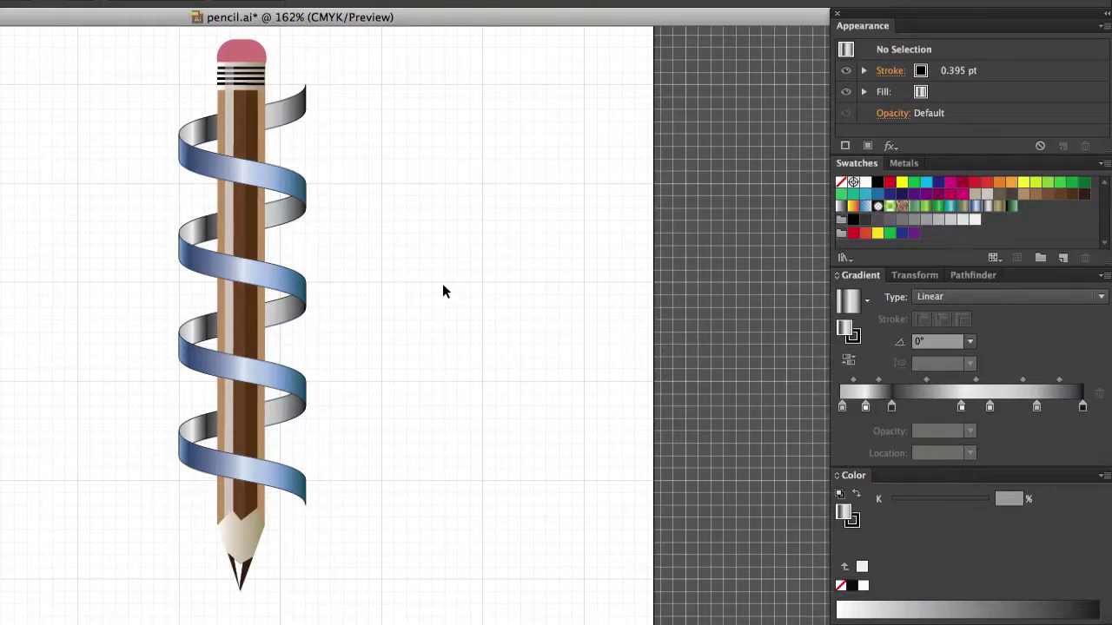
key("ctrl+z")
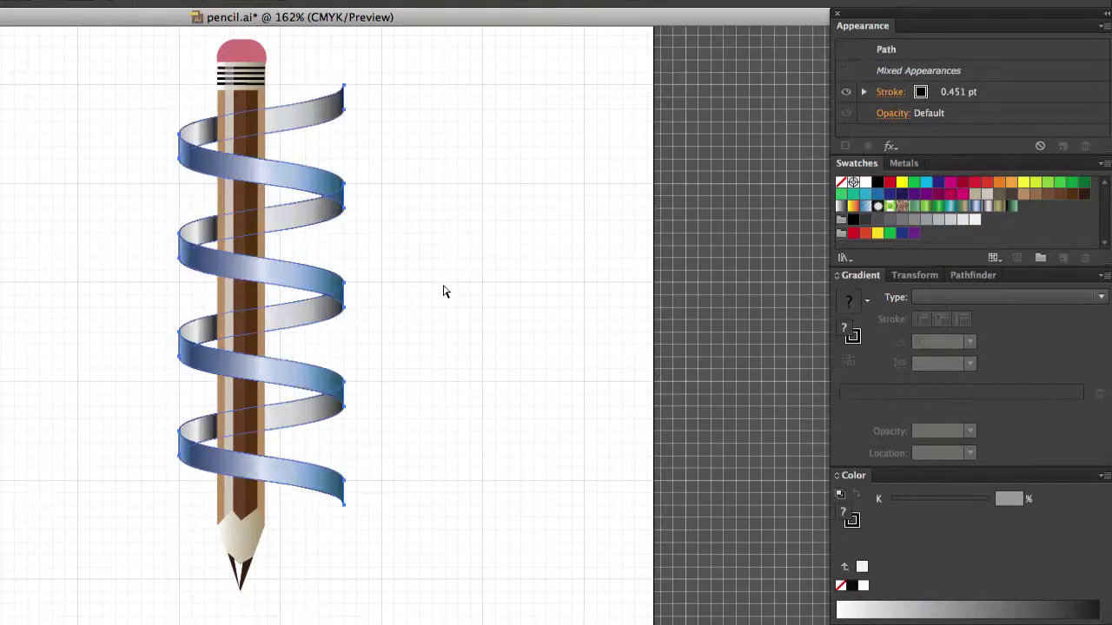
left_click(425, 297)
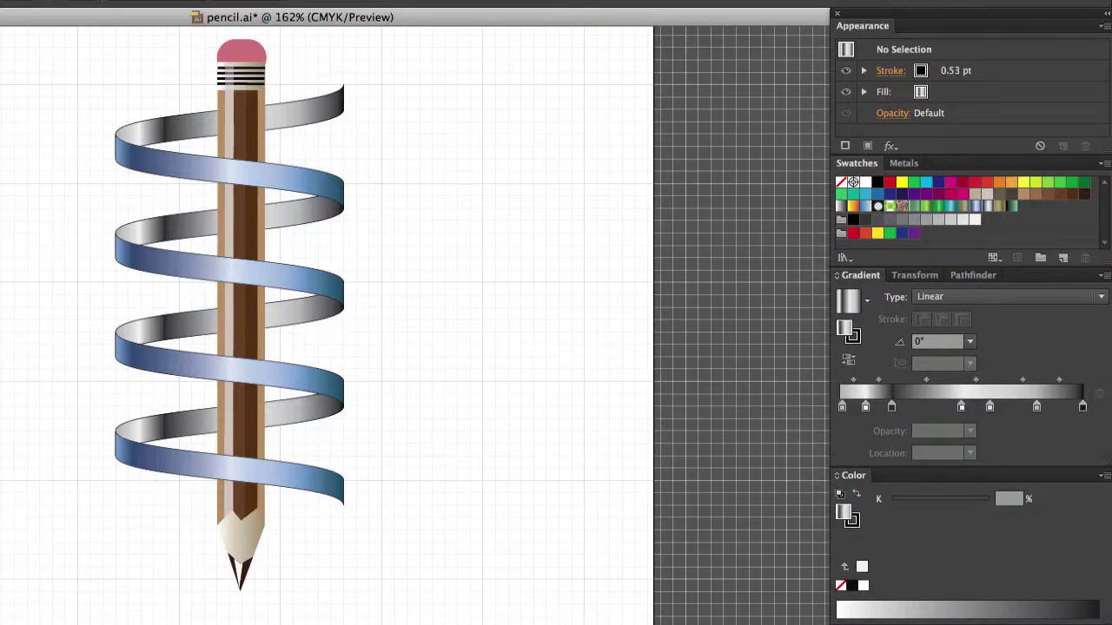
Step: Pull the left anchors of the bottom and third loops rightward toward the pencil
left_click_drag(93, 408, 137, 482)
left_click_drag(136, 487, 128, 482)
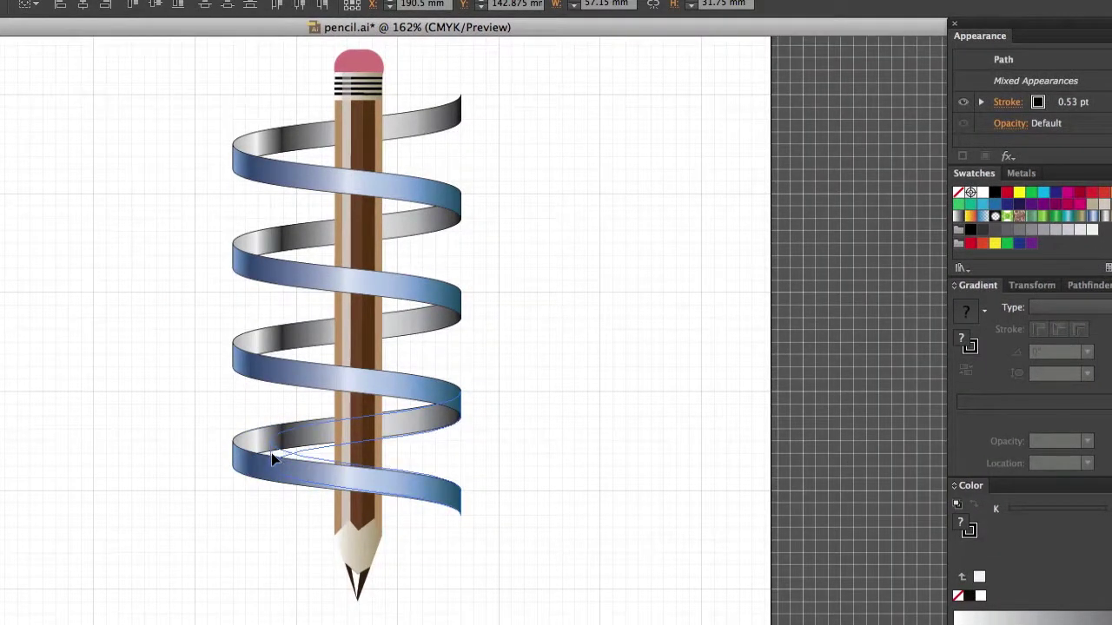
left_click_drag(287, 458, 286, 459)
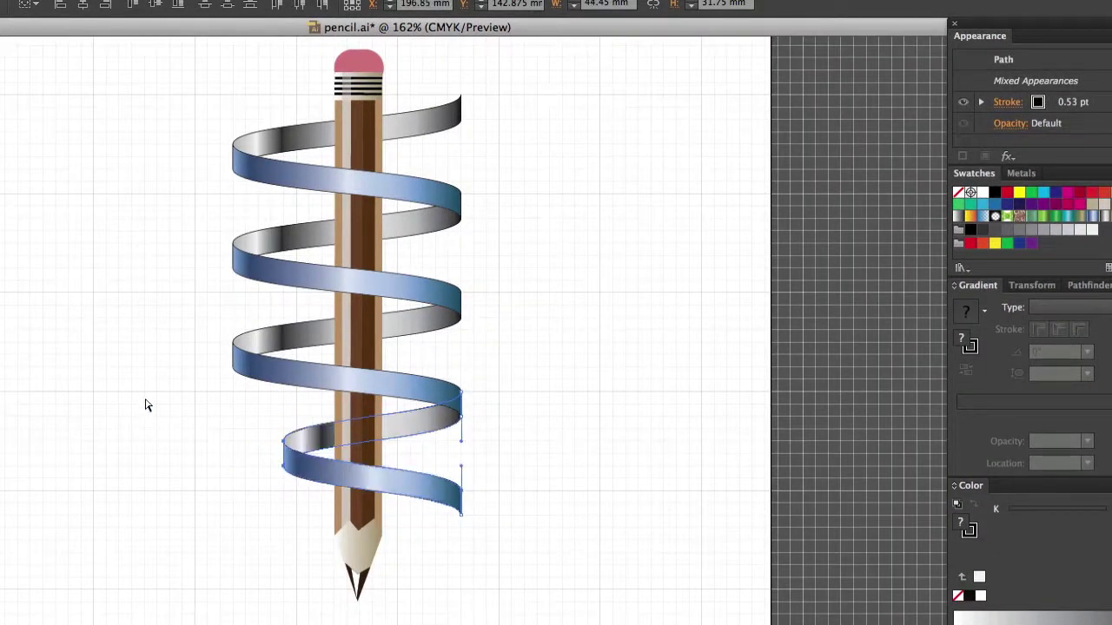
mouse_move(220, 328)
left_mouse_down()
mouse_move(255, 387)
mouse_move(249, 333)
mouse_move(239, 347)
mouse_move(256, 352)
left_mouse_up()
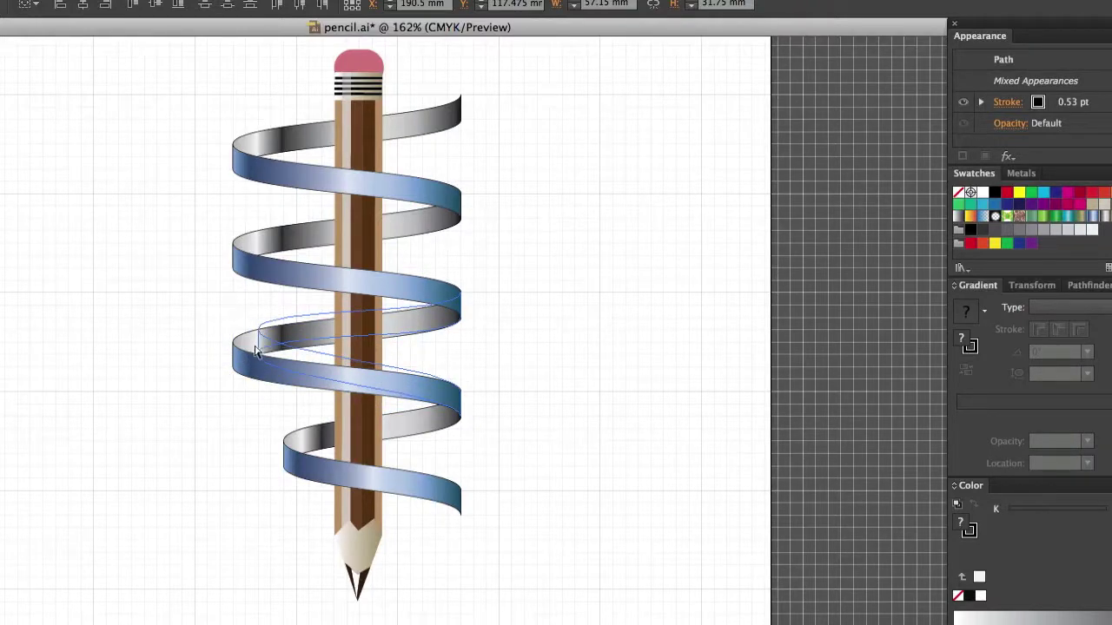
left_click_drag(256, 352, 258, 353)
left_click(133, 402)
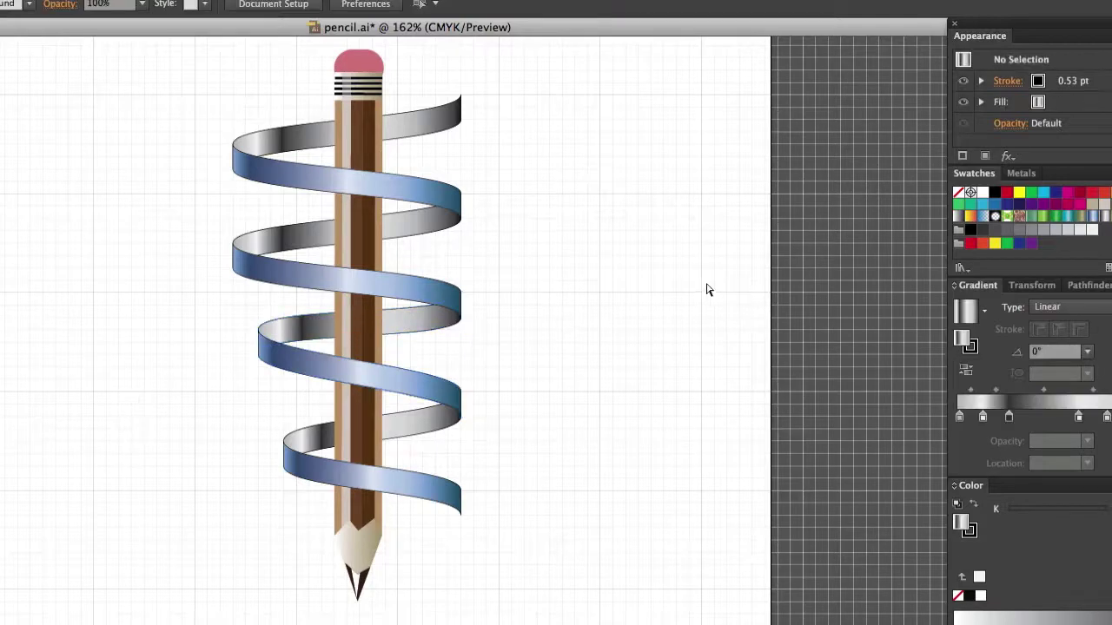
Step: Pull the top loop's left anchors rightward toward the pencil to narrow the upper coil
left_click_drag(212, 133, 241, 186)
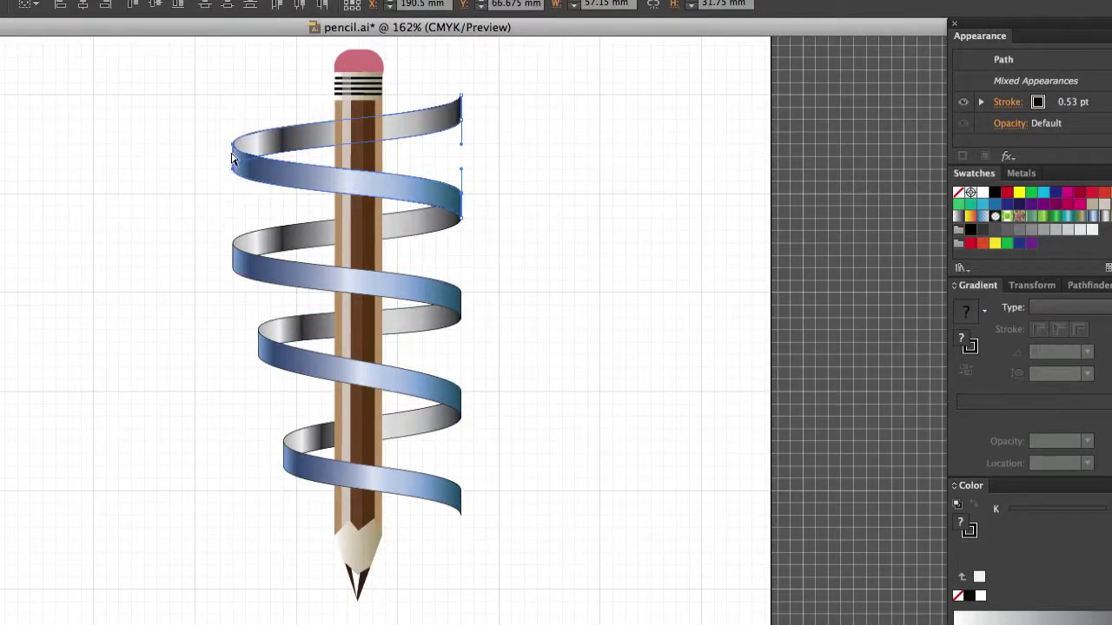
mouse_move(217, 131)
left_mouse_down()
mouse_move(234, 171)
mouse_move(297, 159)
left_mouse_up()
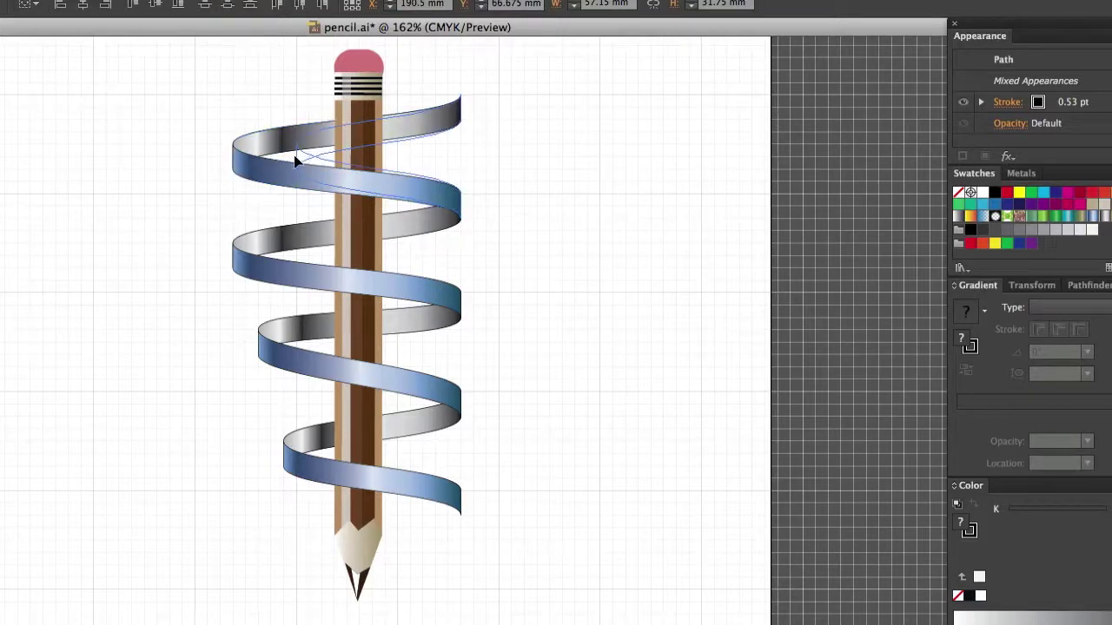
left_click(558, 202)
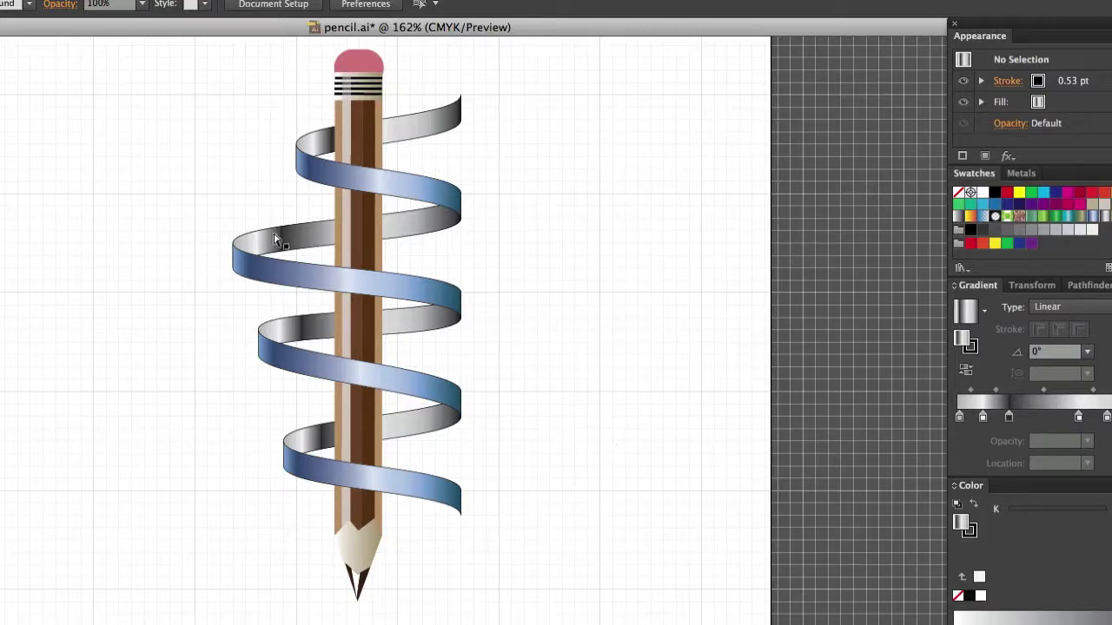
Step: Drag the second ribbon band's left end to reshape it, then deselect
left_click(235, 282)
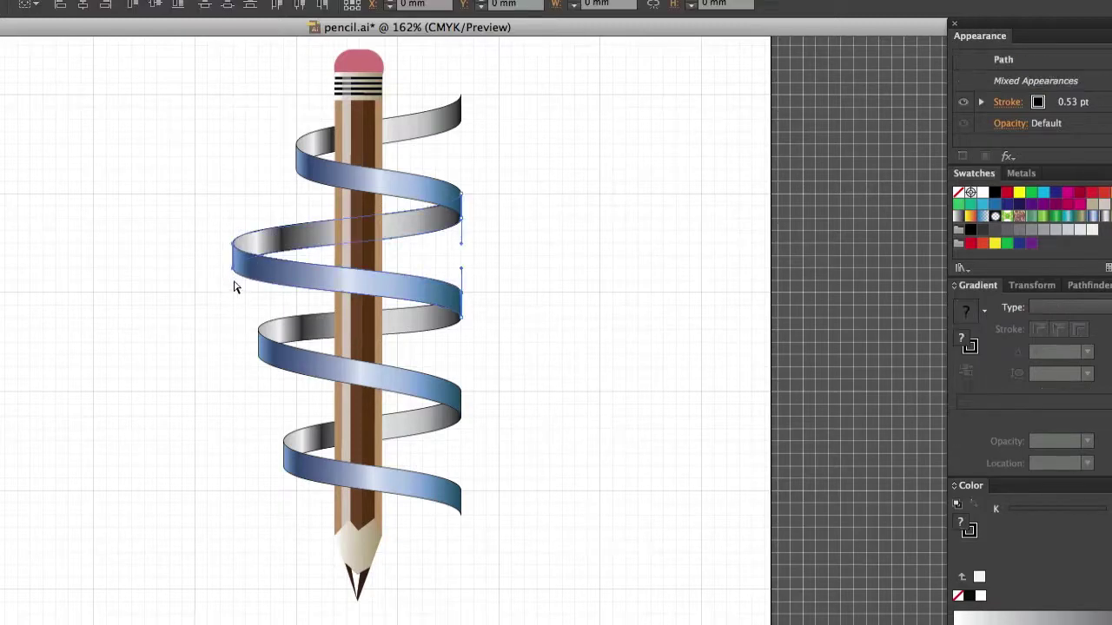
mouse_move(233, 271)
left_mouse_down()
mouse_move(240, 221)
mouse_move(172, 308)
left_mouse_up()
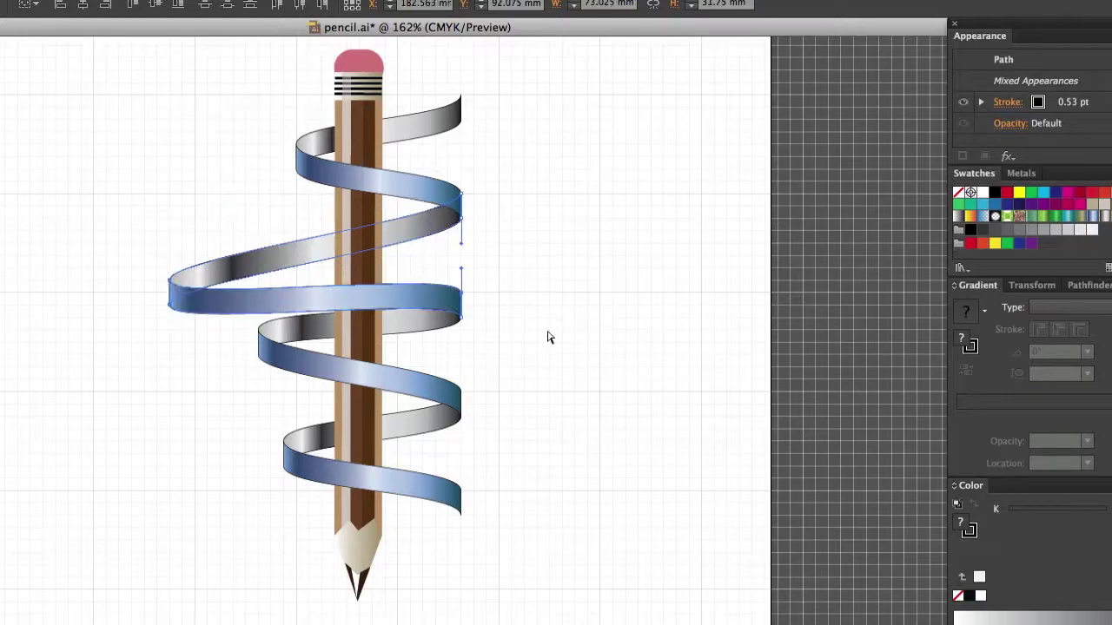
left_click(715, 396)
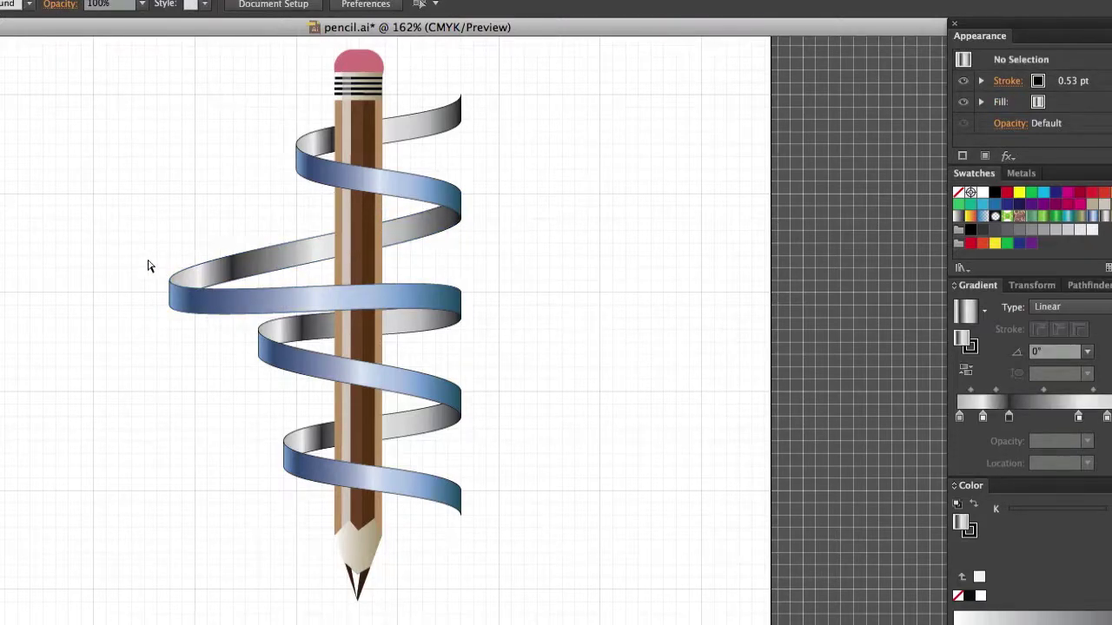
Step: Pull the wide middle ribbon loop's edge inward toward the pencil, then deselect
mouse_move(148, 260)
left_mouse_down()
mouse_move(214, 348)
mouse_move(174, 310)
left_mouse_up()
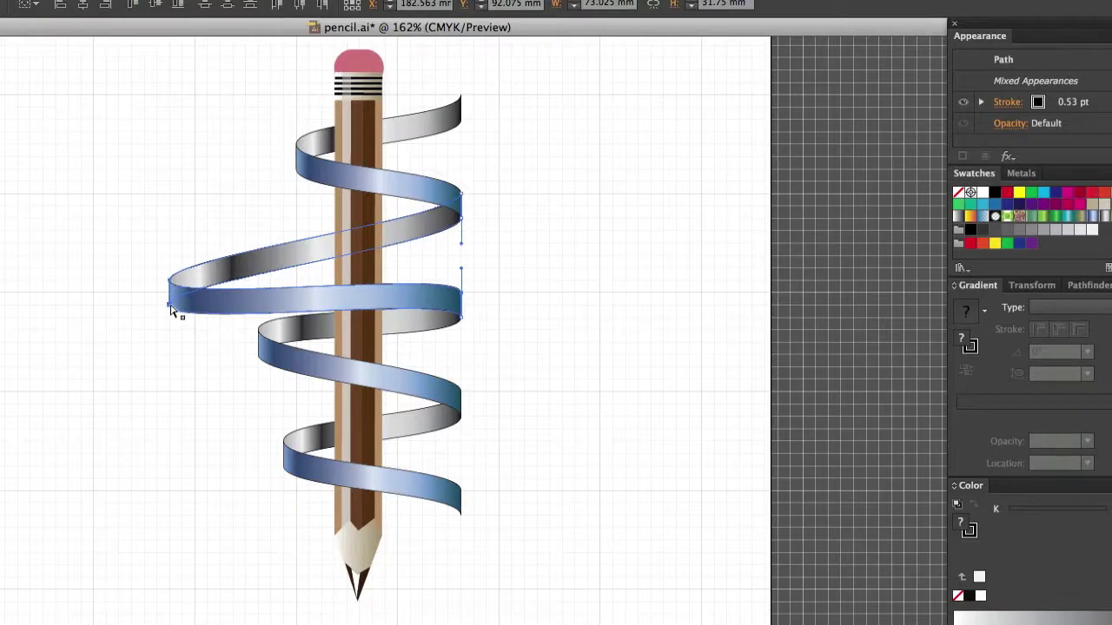
left_click(243, 255)
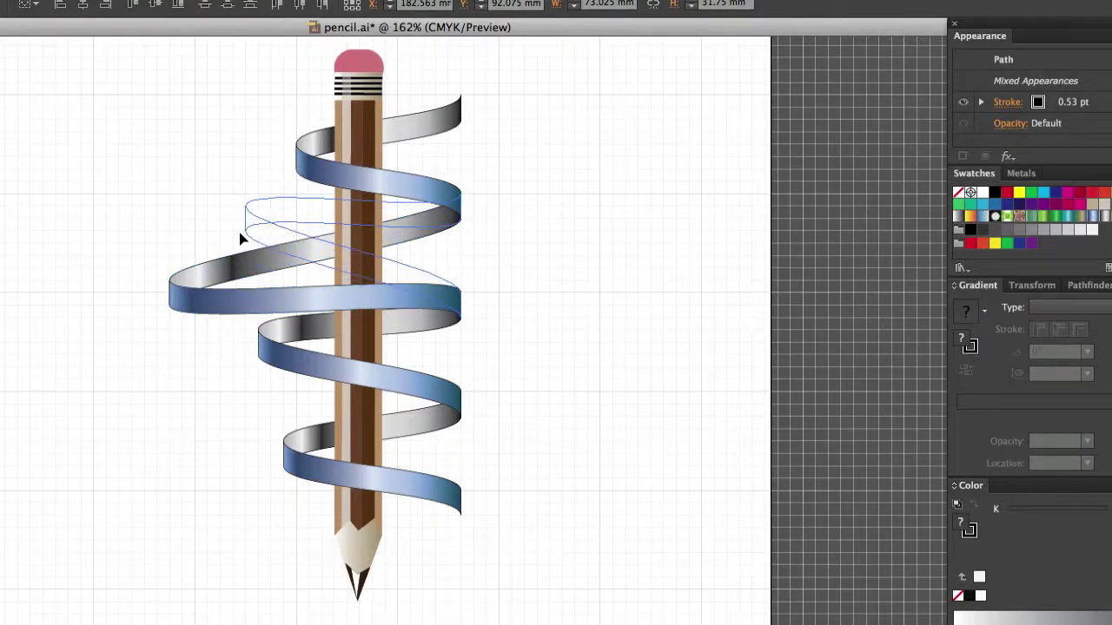
left_click_drag(240, 244, 242, 247)
left_click(873, 466)
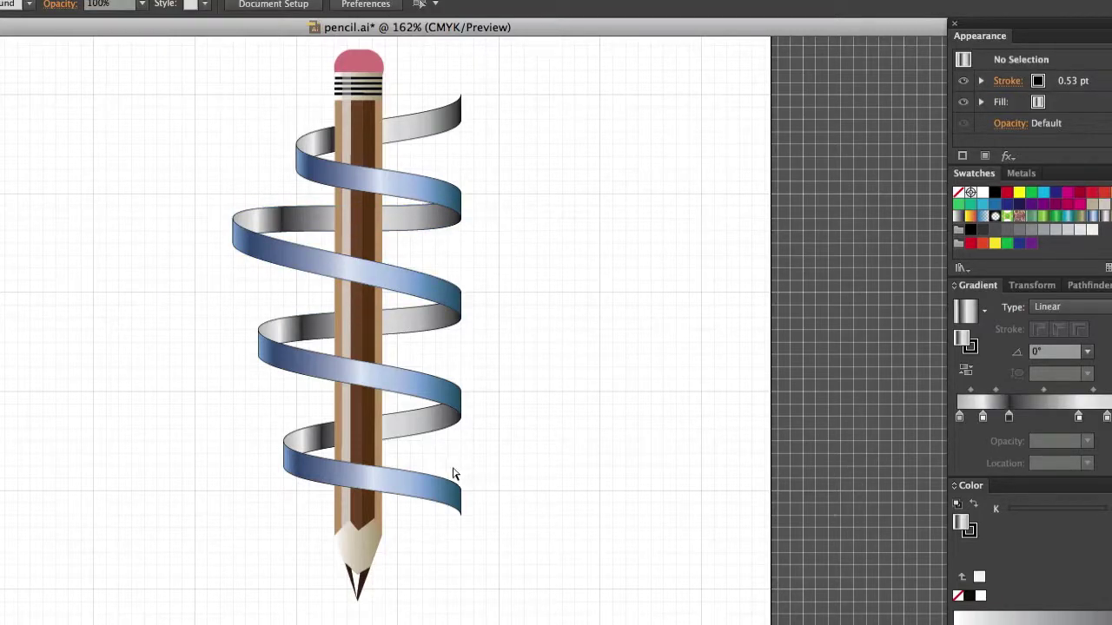
Step: Stretch the bottom ribbon end down across the pencil toward its tip
left_click(460, 504)
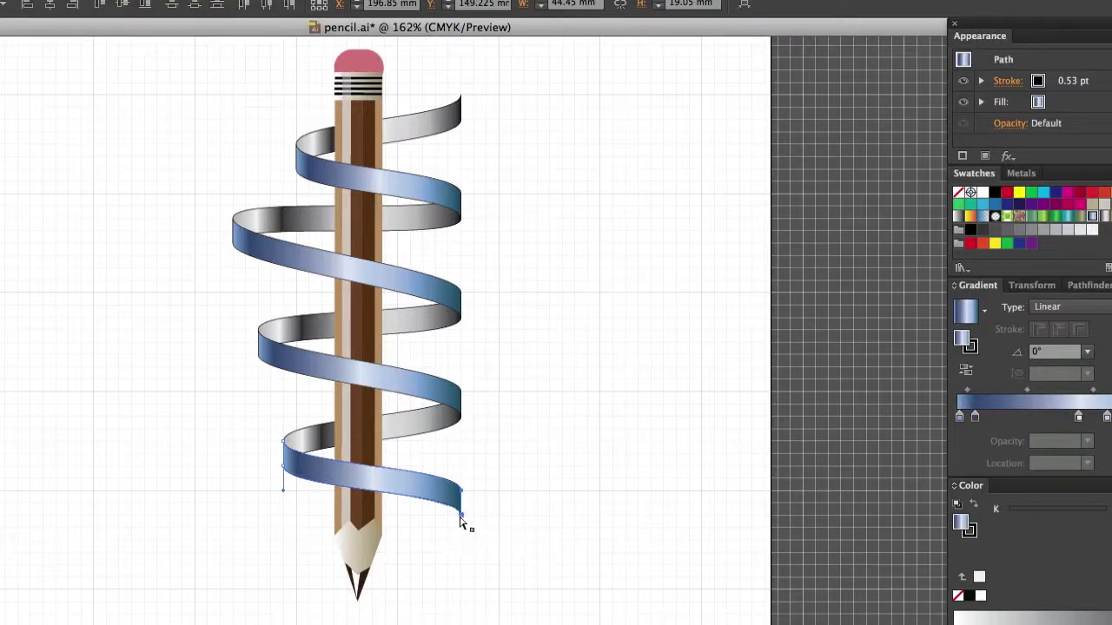
left_click_drag(462, 519, 488, 573)
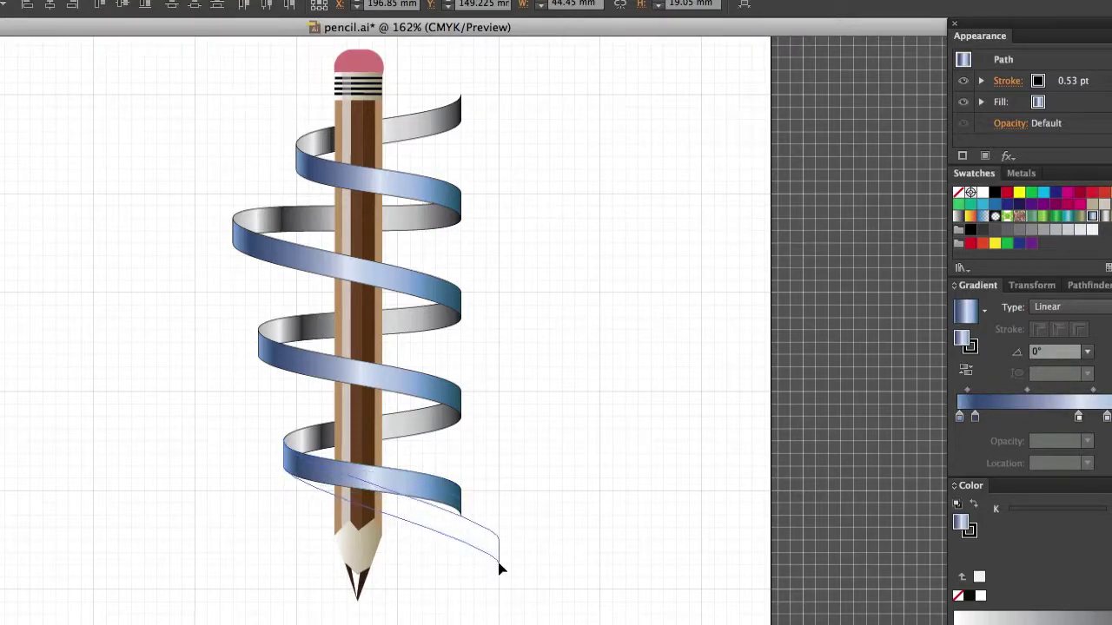
left_click_drag(488, 573, 428, 569)
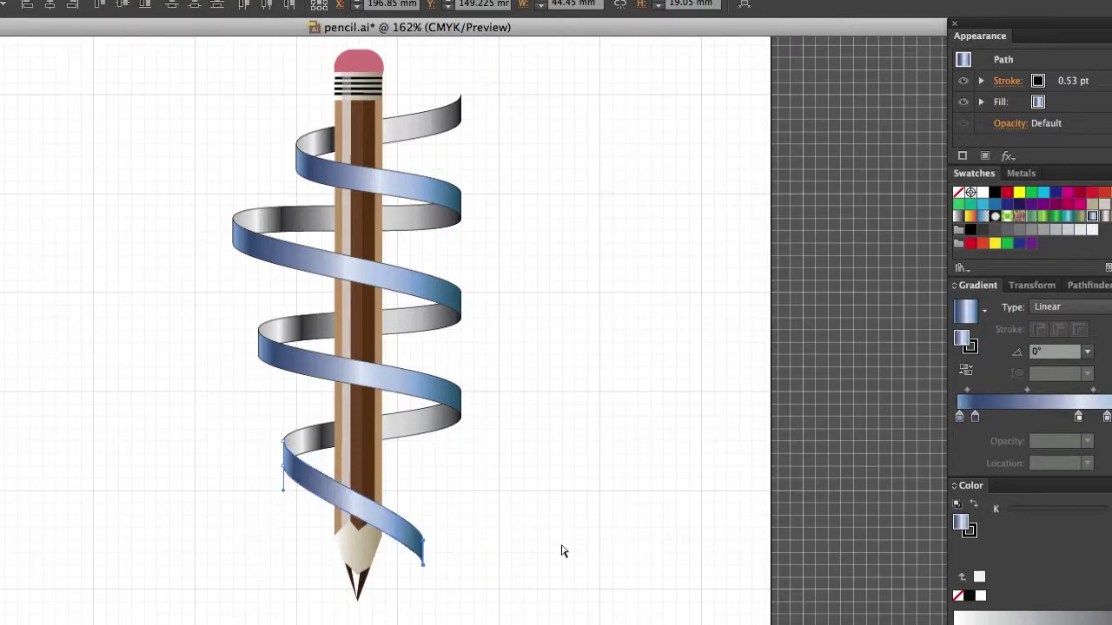
left_click(501, 496)
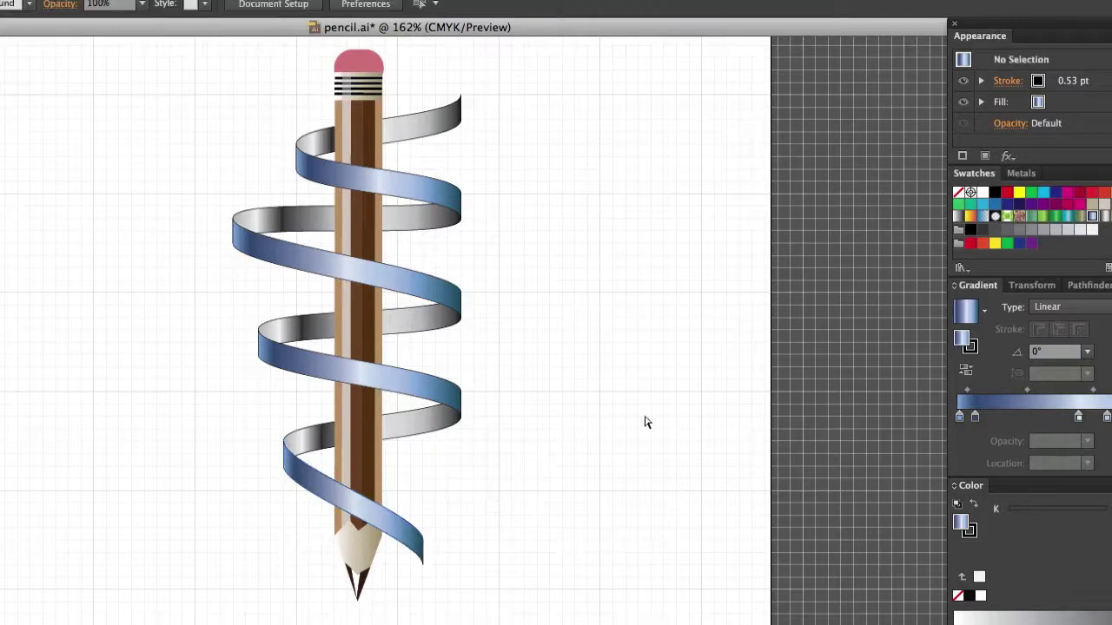
Step: Tuck the top ribbon's end slightly inward beside the eraser
left_click_drag(447, 91, 472, 136)
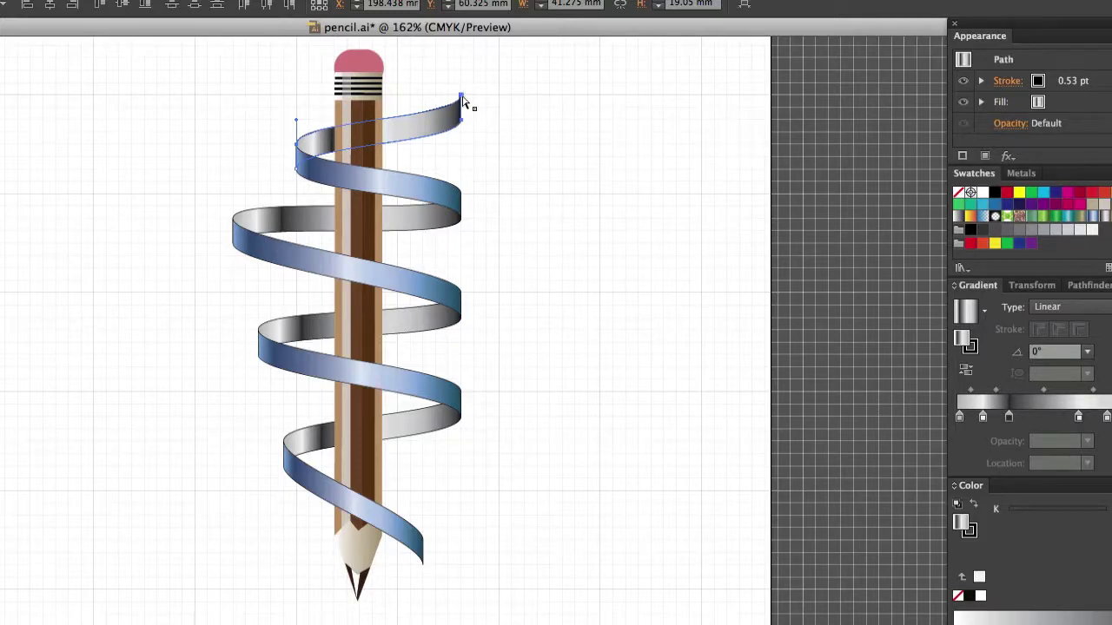
left_click_drag(462, 124, 450, 108)
left_click(497, 140)
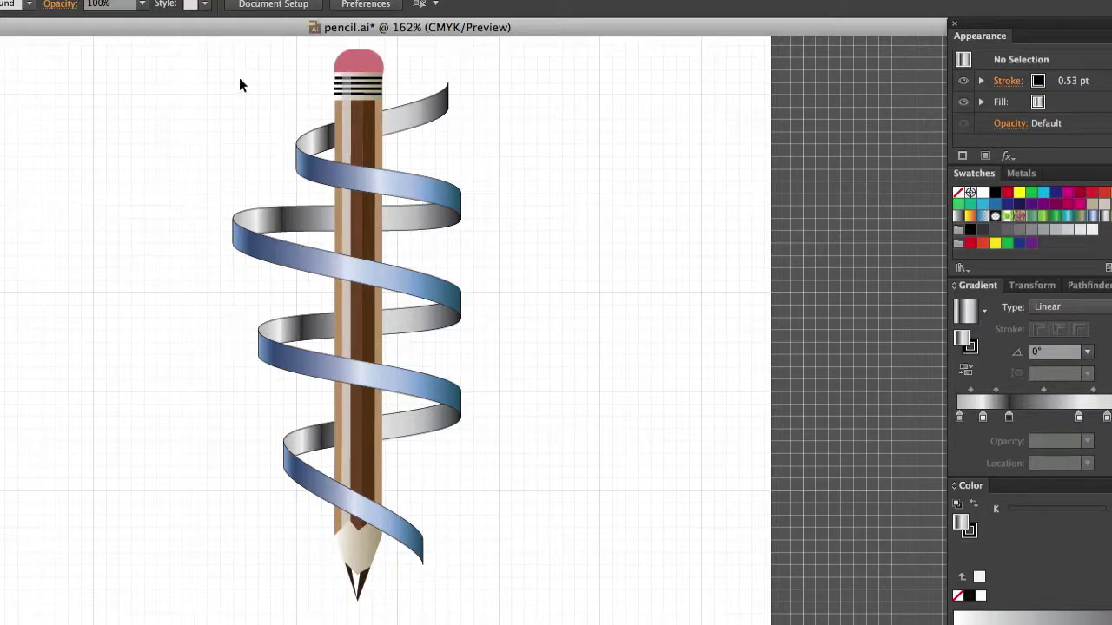
Step: Move the pencil-and-ribbon artwork left and rotate it diagonally, point down-left, eraser up-right
left_click_drag(240, 84, 558, 608)
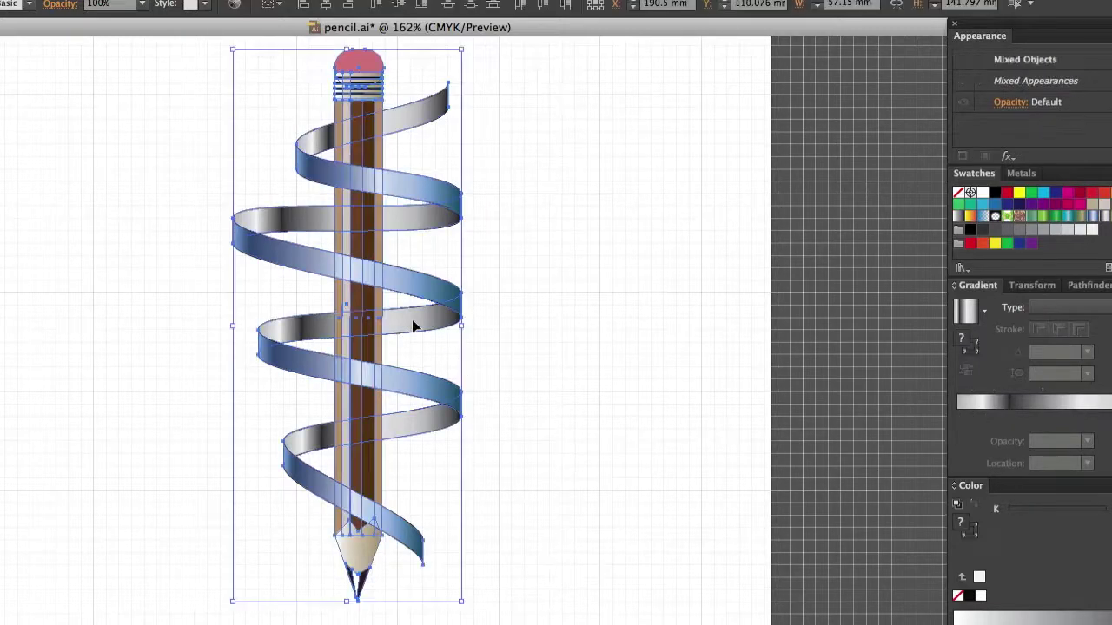
left_click_drag(413, 326, 249, 328)
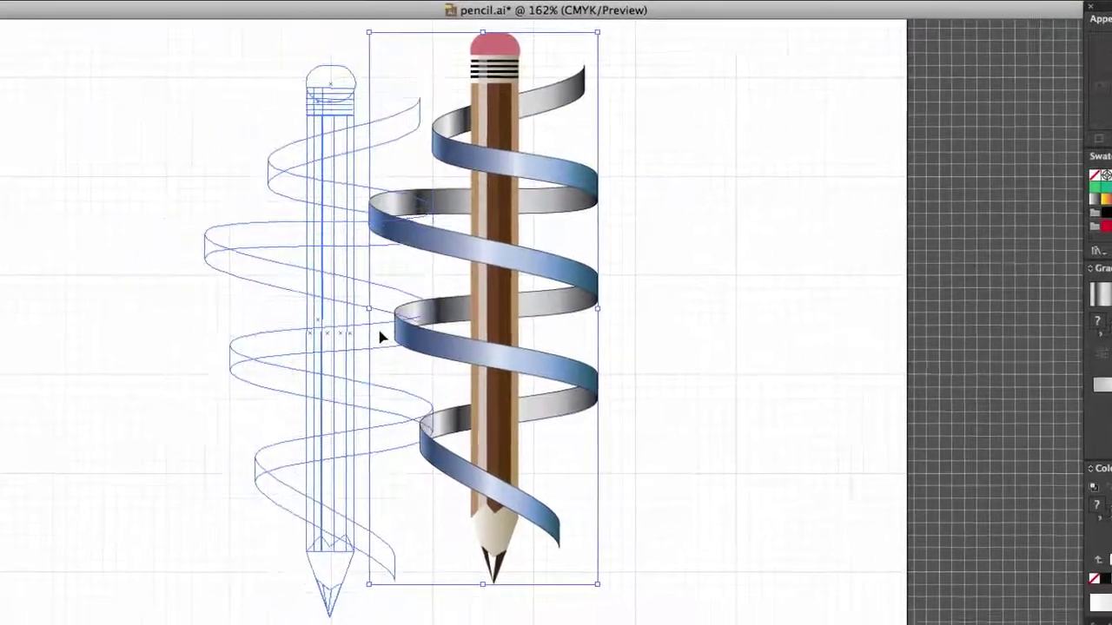
left_click_drag(379, 337, 381, 338)
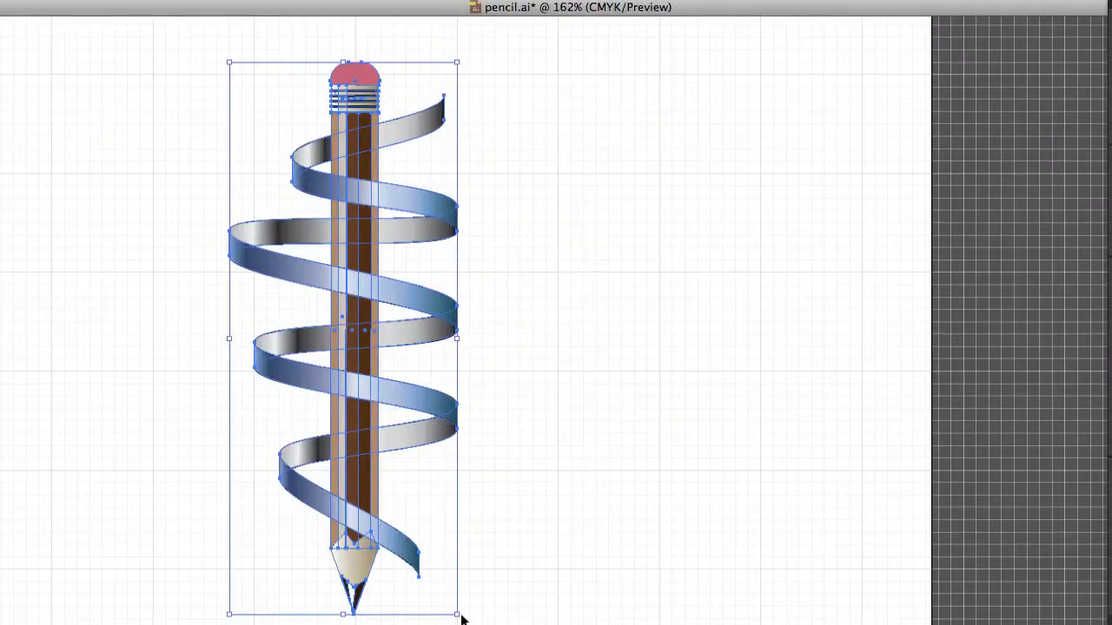
mouse_move(460, 617)
left_mouse_down()
mouse_move(203, 621)
mouse_move(194, 608)
left_mouse_up()
left_click(715, 441)
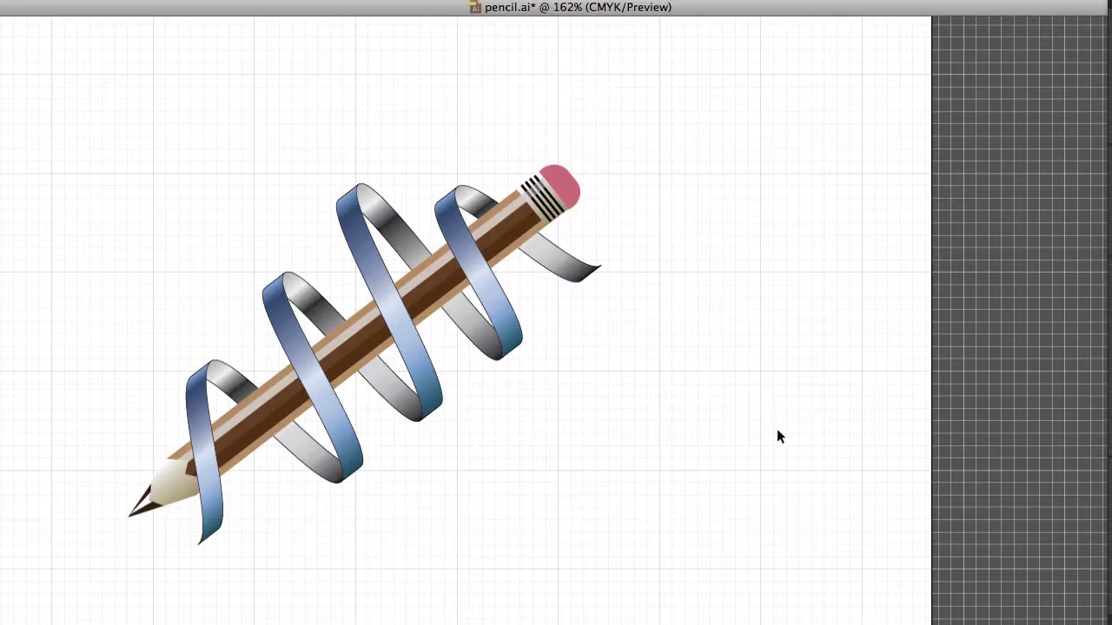
Step: Select all blue ribbon faces with Select > Same > Fill Color, then enlarge the styles panel
left_click(416, 362)
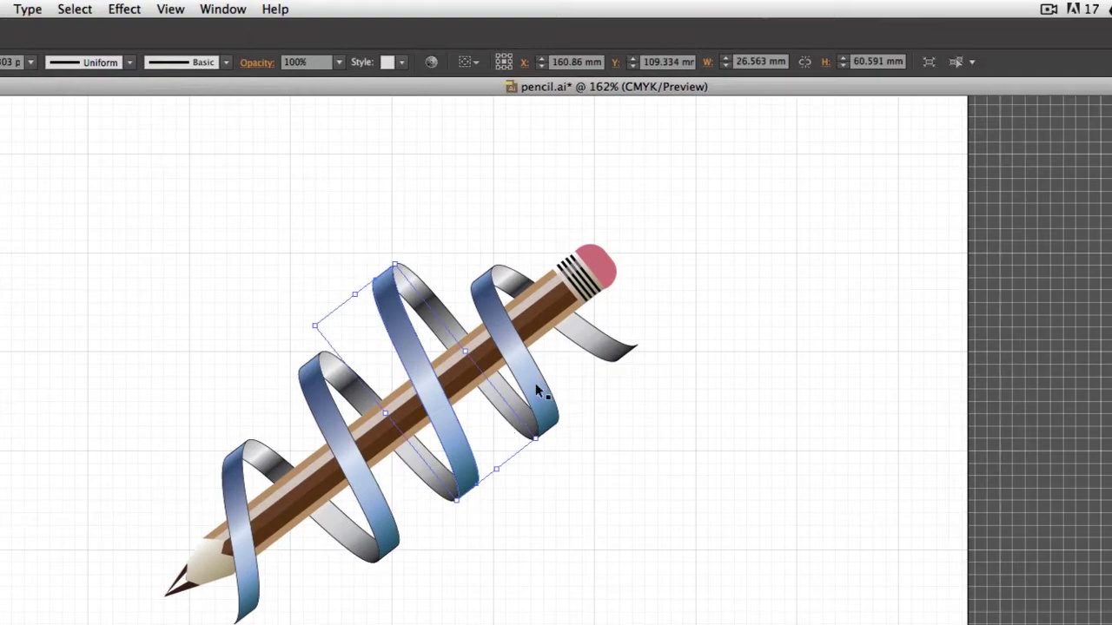
left_click(536, 391)
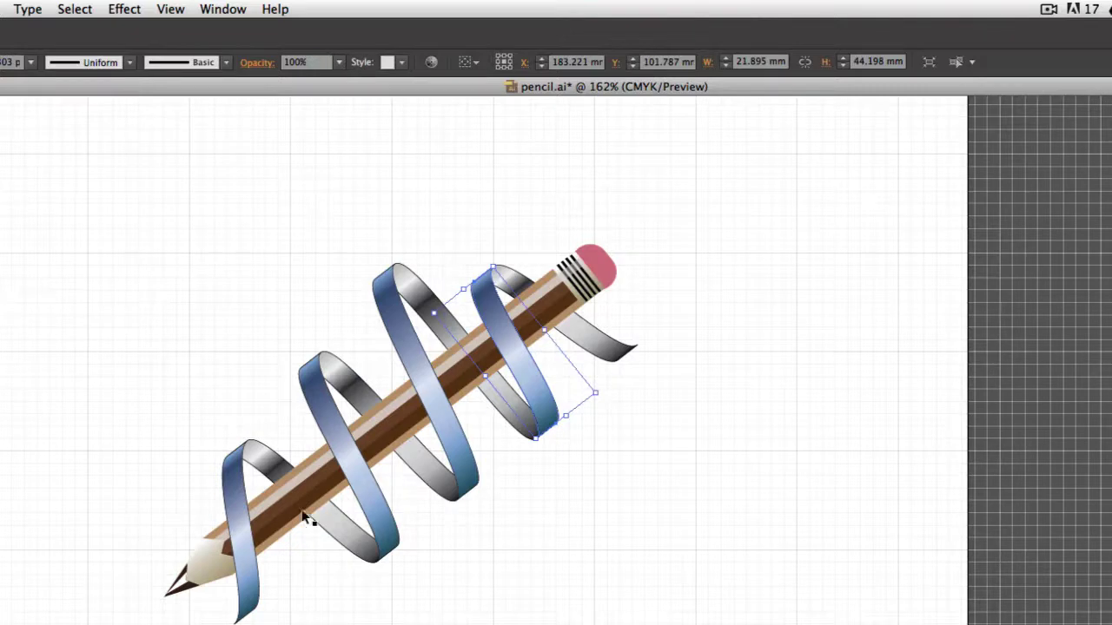
left_click(237, 515)
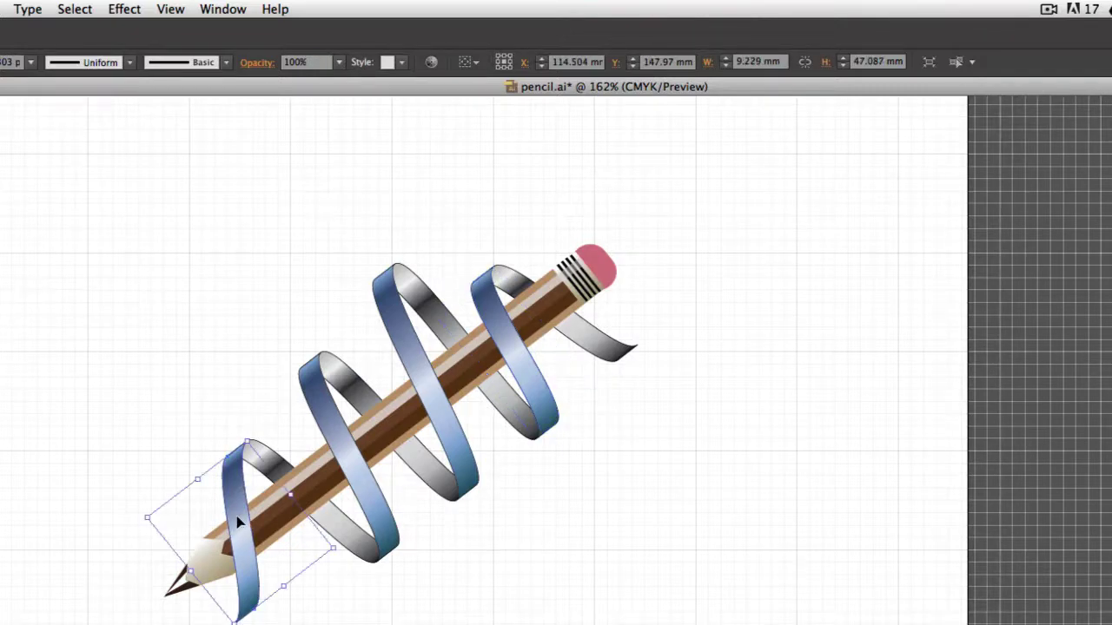
left_click(69, 9)
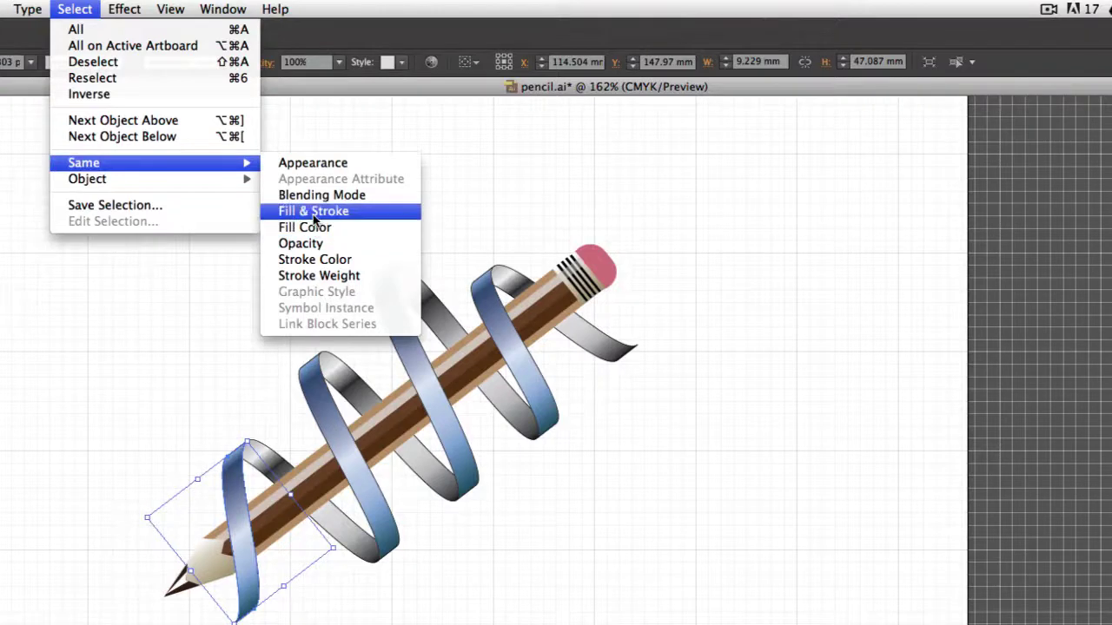
mouse_move(83, 163)
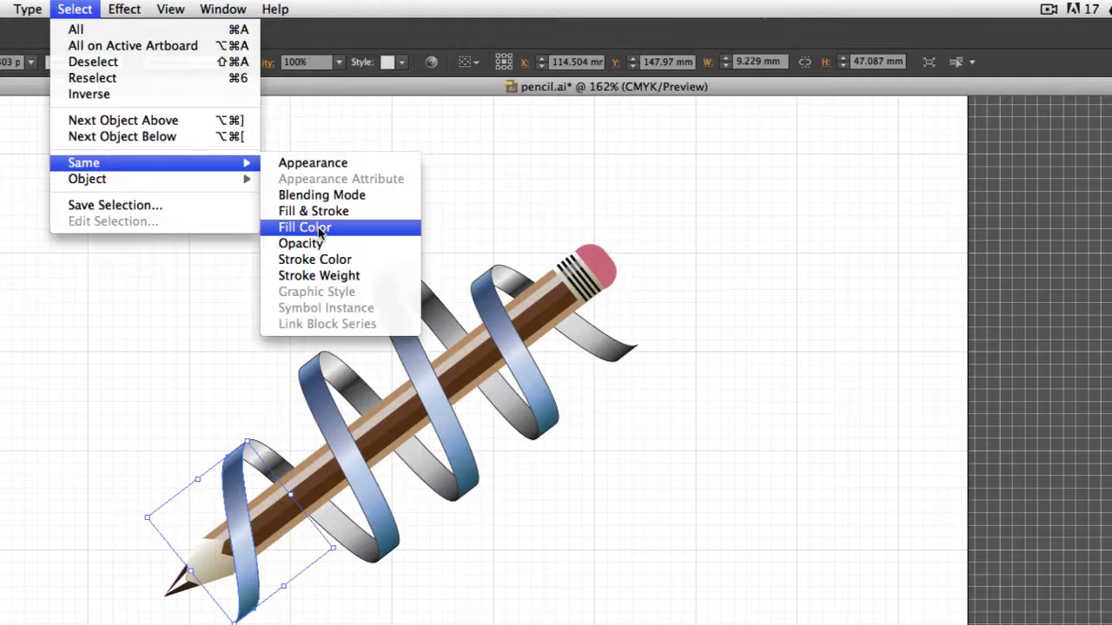
left_click(321, 231)
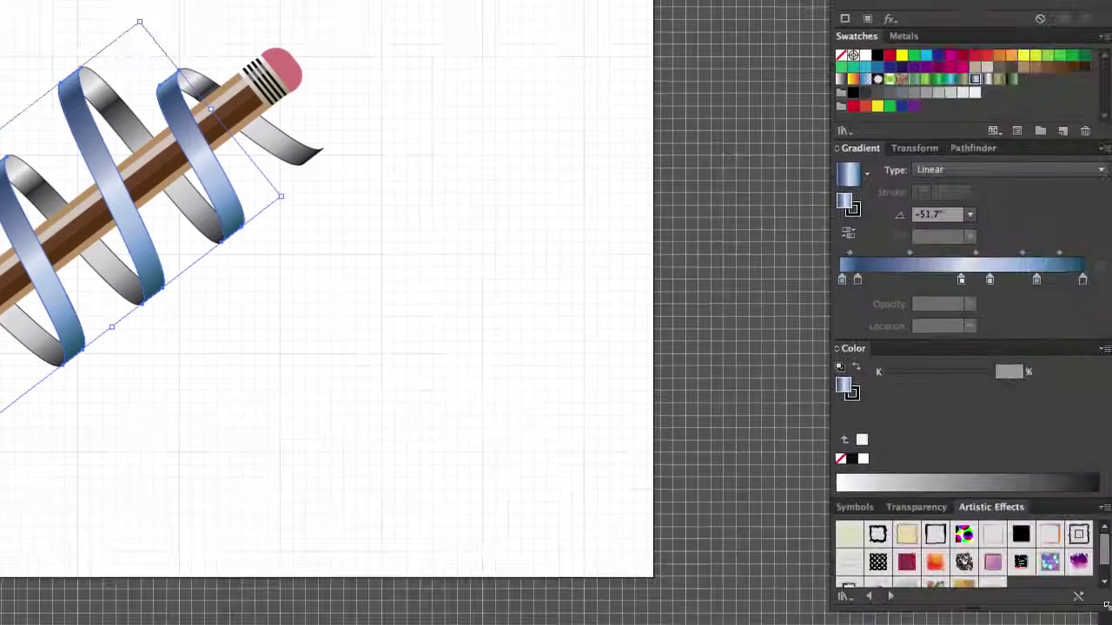
left_click_drag(1105, 601, 1105, 624)
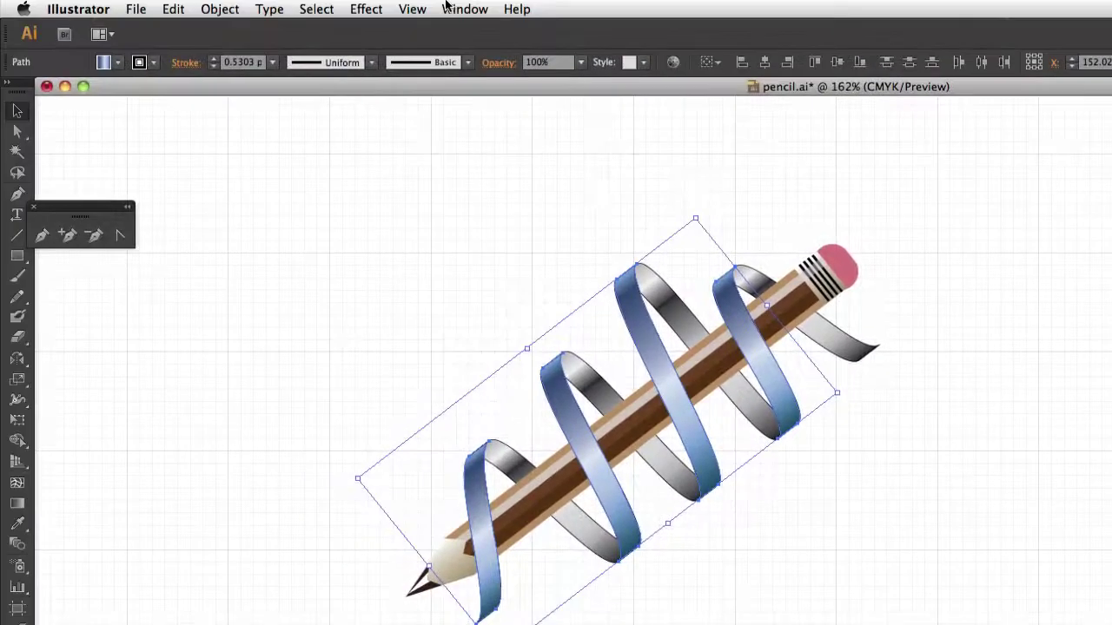
left_click(461, 9)
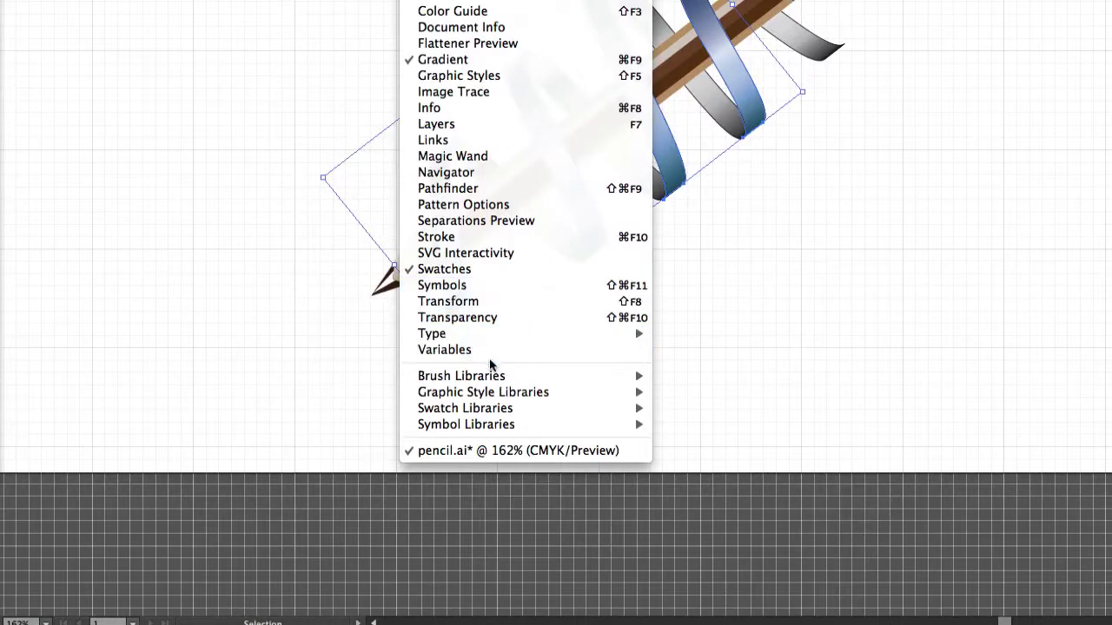
mouse_move(483, 392)
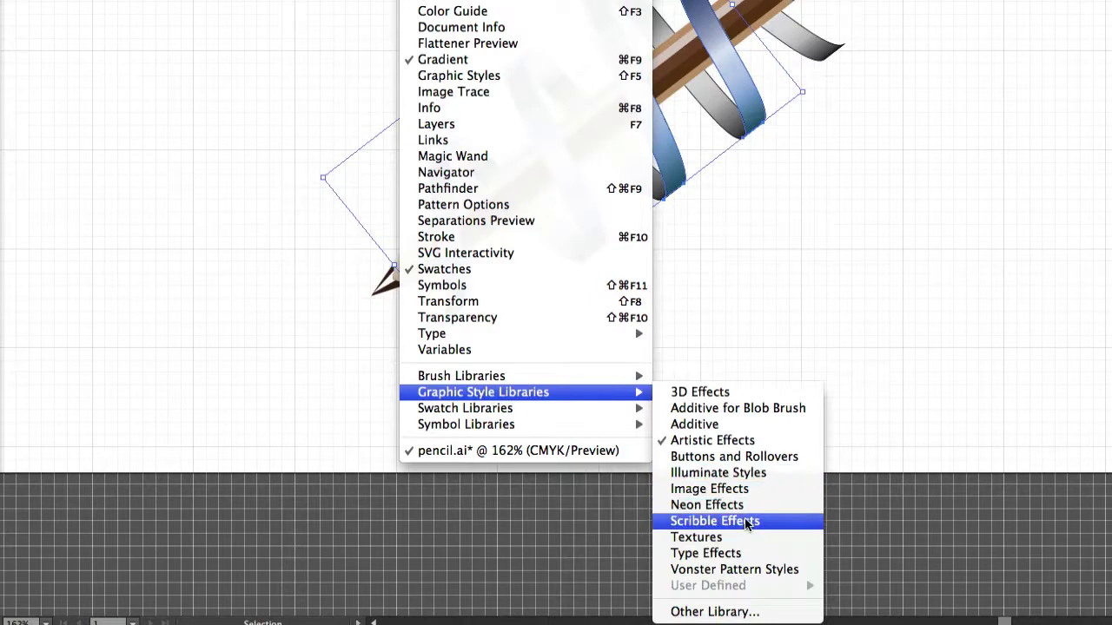
left_click(965, 522)
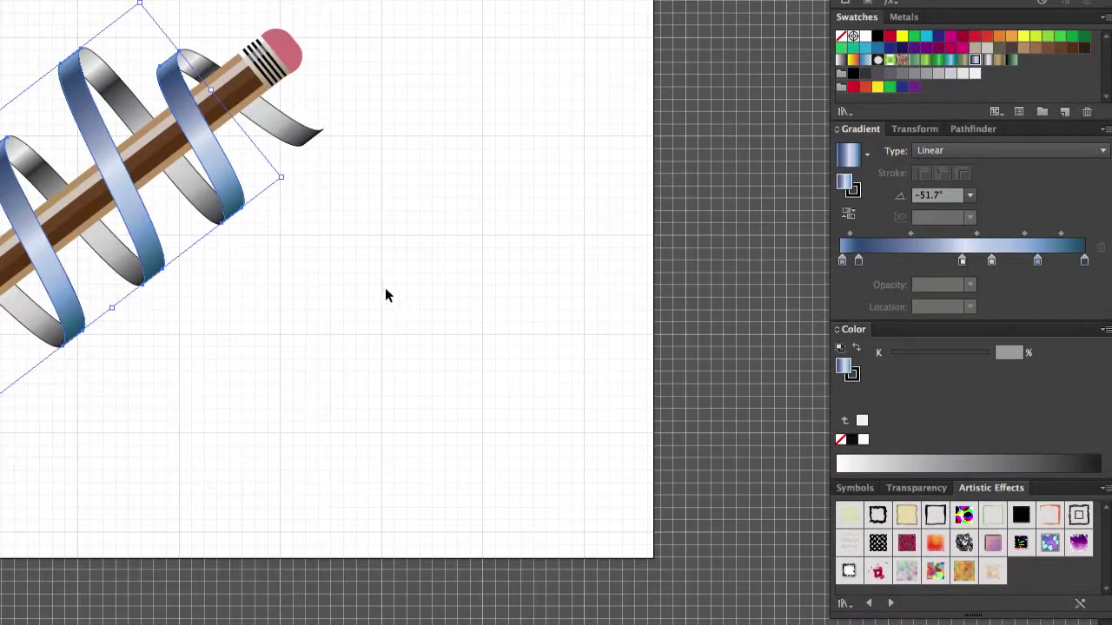
Step: Load the Buttons and Rollovers library and try Bubble Normal on the ribbons, keeping the blue gradient
left_click(892, 604)
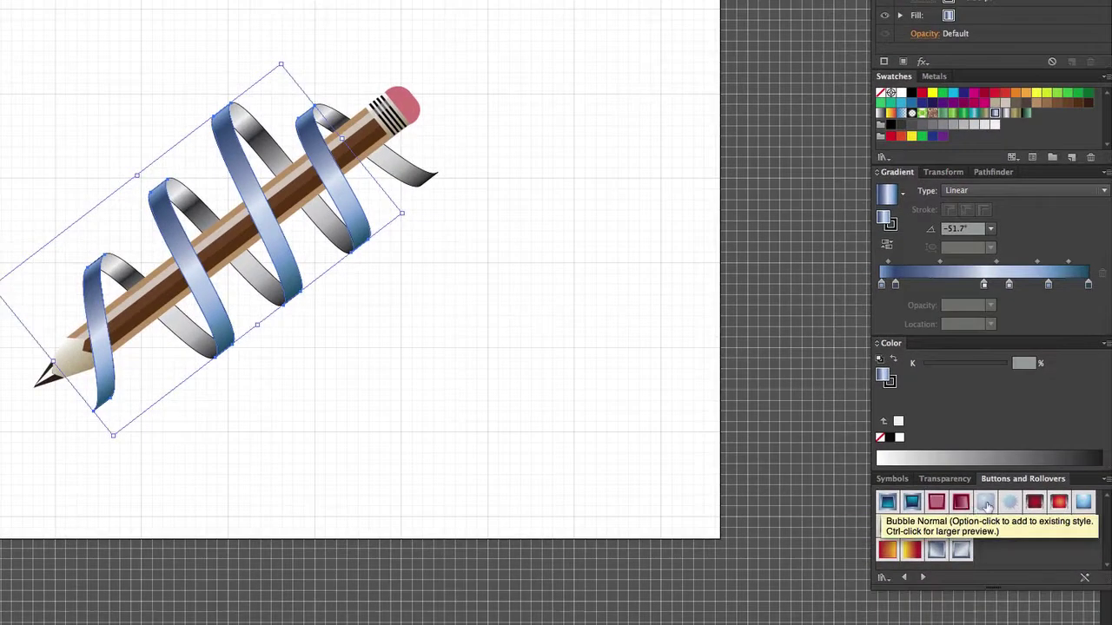
left_click(987, 506)
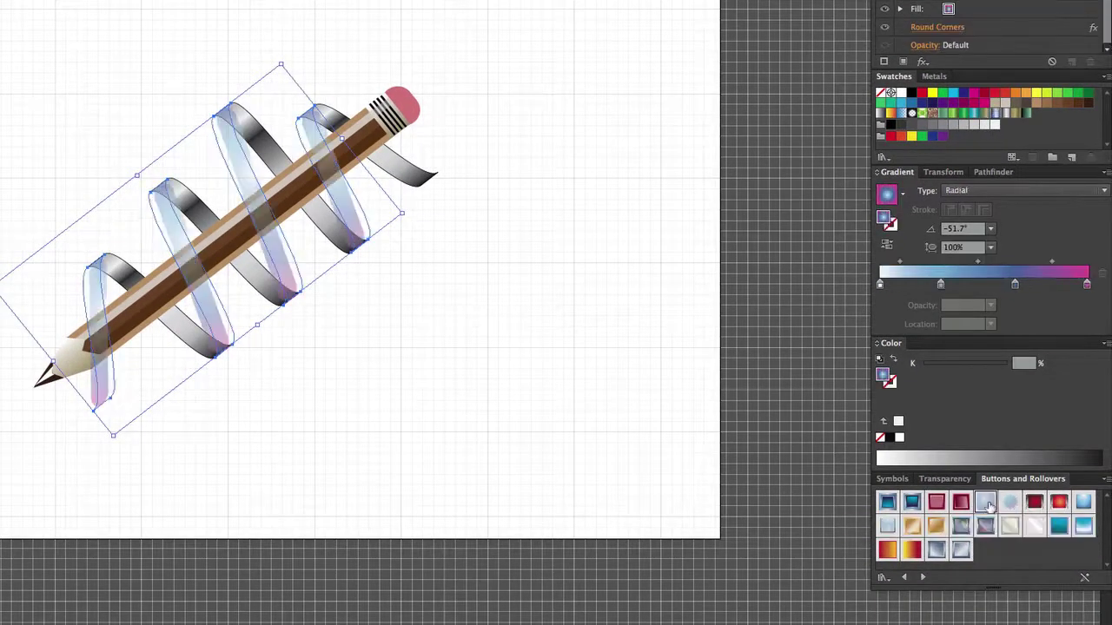
left_click(565, 393)
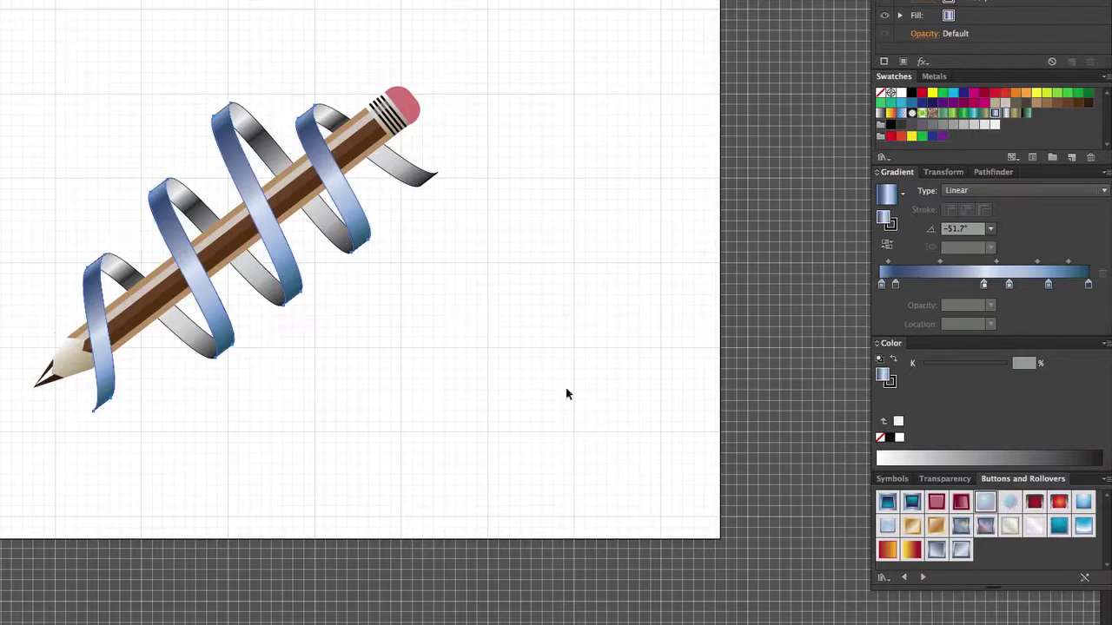
left_click(63, 105)
Step: Marquee-add the ribbon loops from the pencil tip up to the top, then deselect
left_click_drag(51, 219, 127, 276)
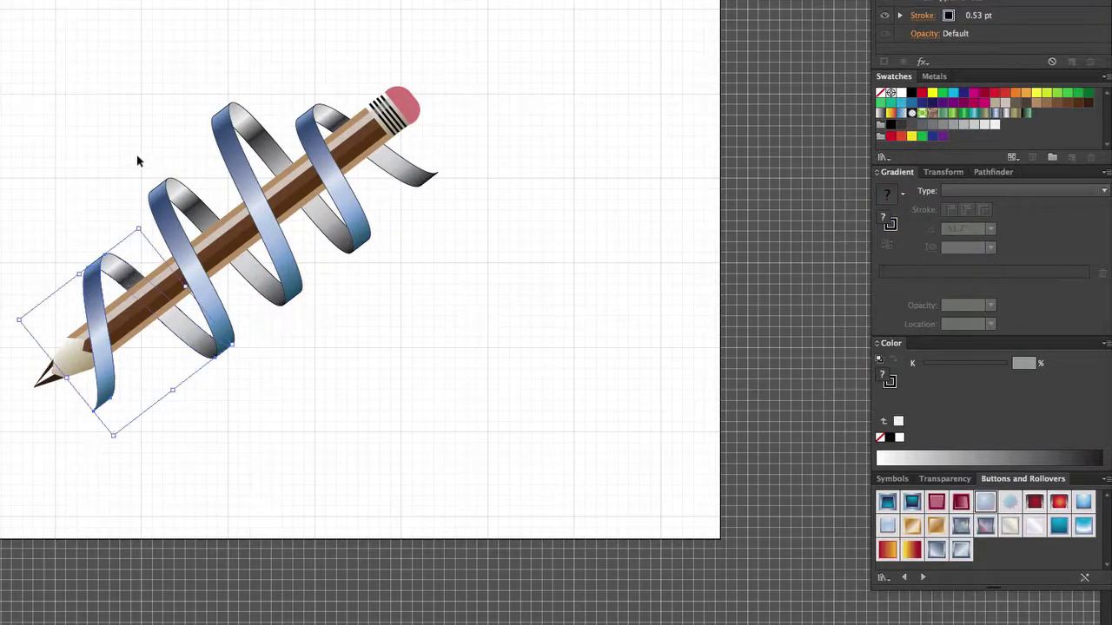
left_click_drag(136, 152, 198, 202)
left_click_drag(199, 100, 266, 149)
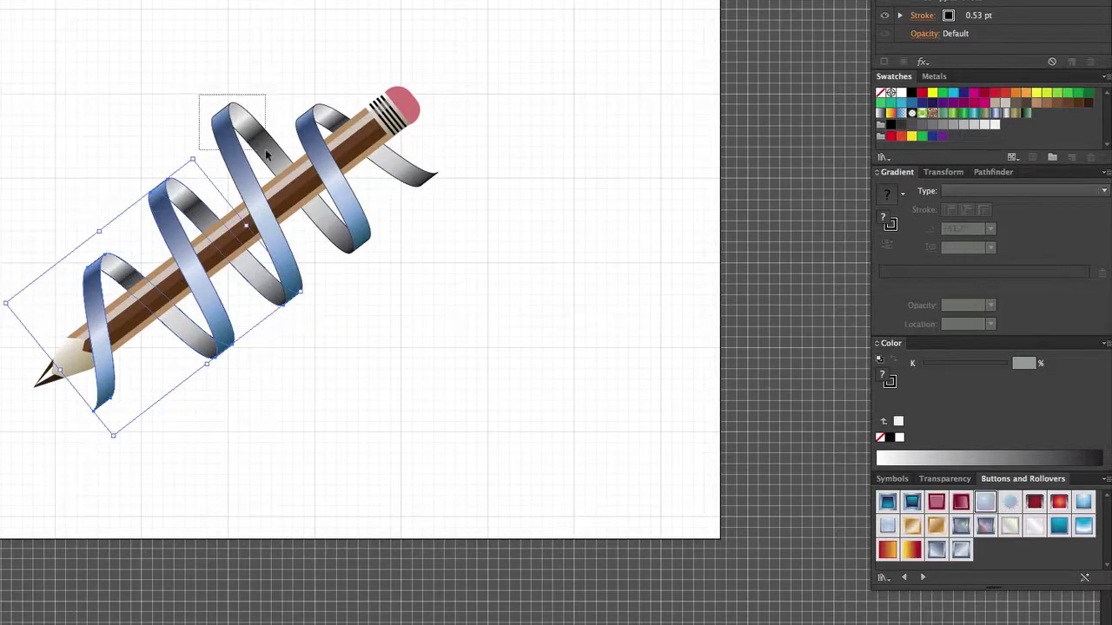
left_click_drag(296, 98, 333, 137)
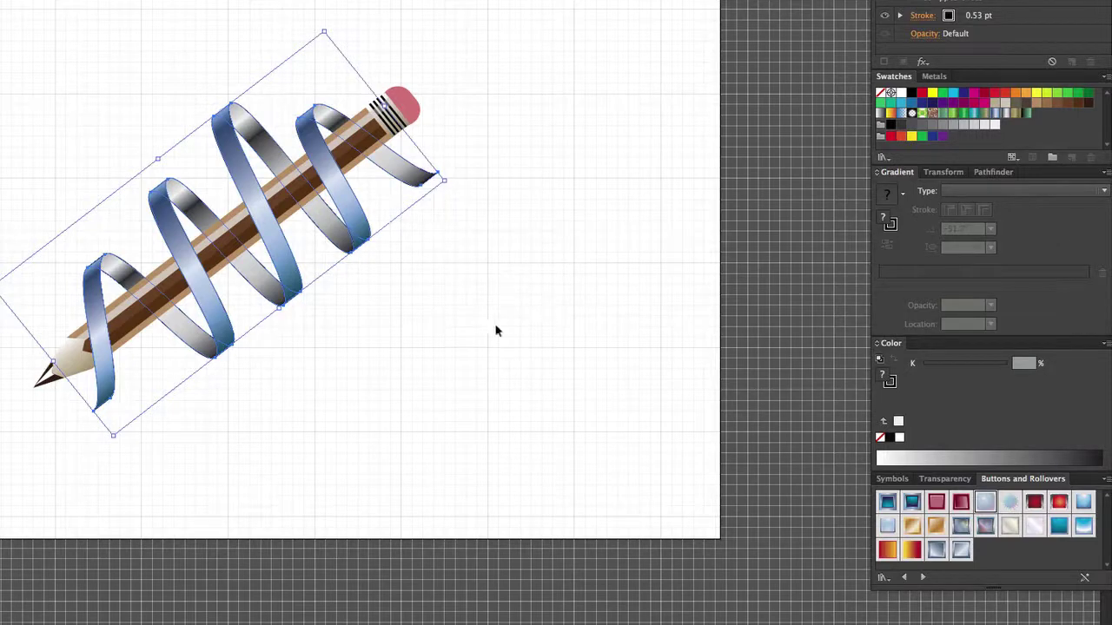
left_click(533, 257)
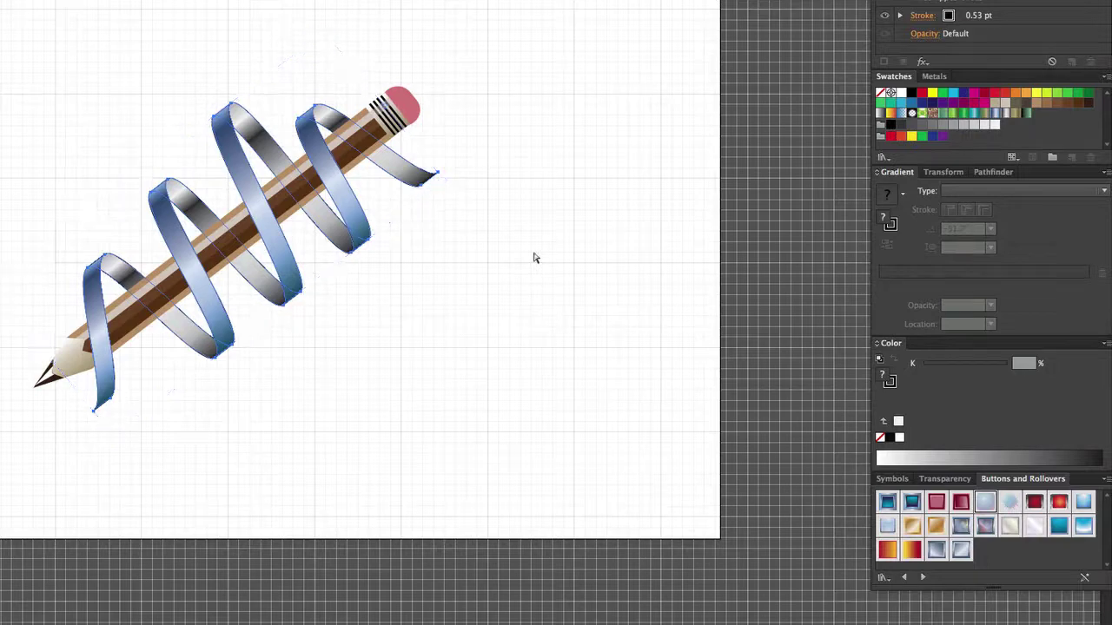
Step: Select all artwork, toggling between Direct Selection (A) and Selection (V) tools
key("ctrl+a")
key("a")
key("v")
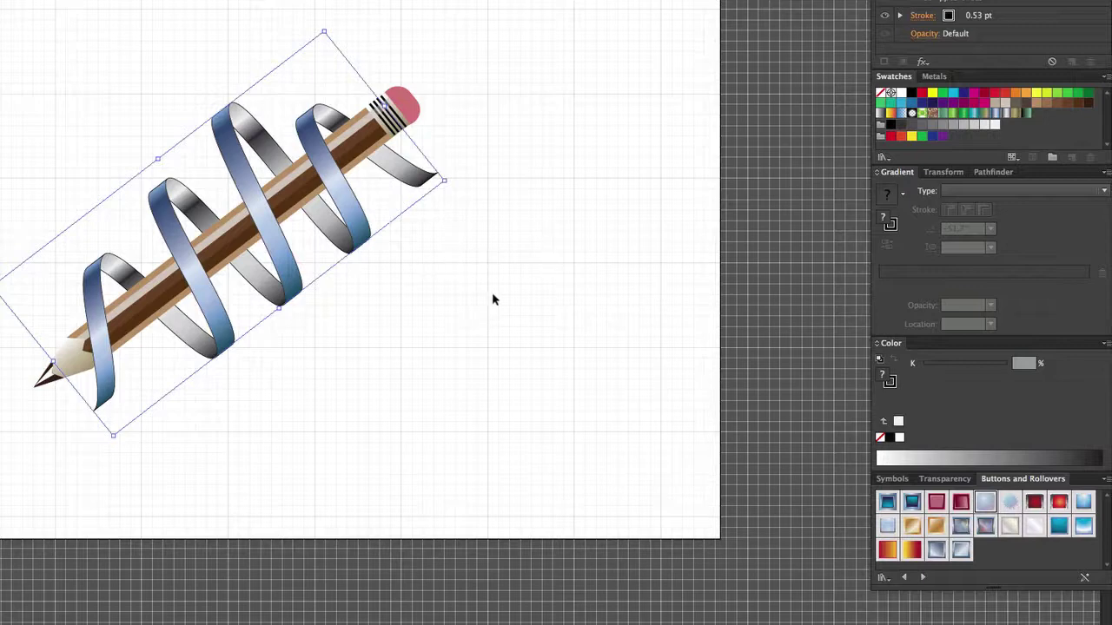
Step: Try Bubble Normal, glossy blue and gold styles, ending on pale Bubble Aqua Mouse Down
left_click(987, 502)
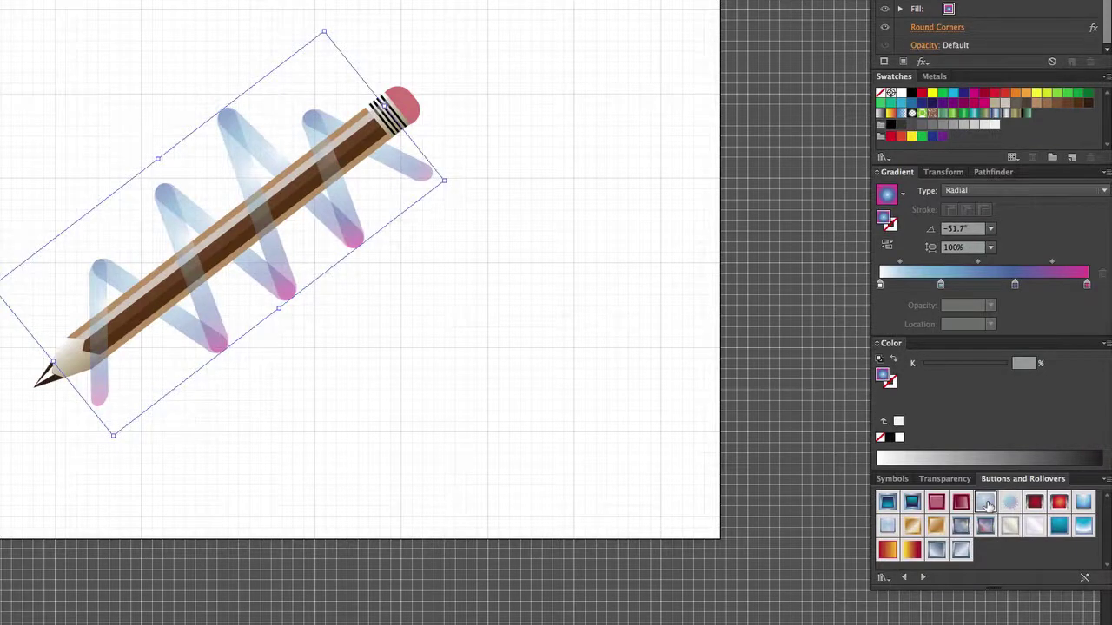
left_click(1083, 505)
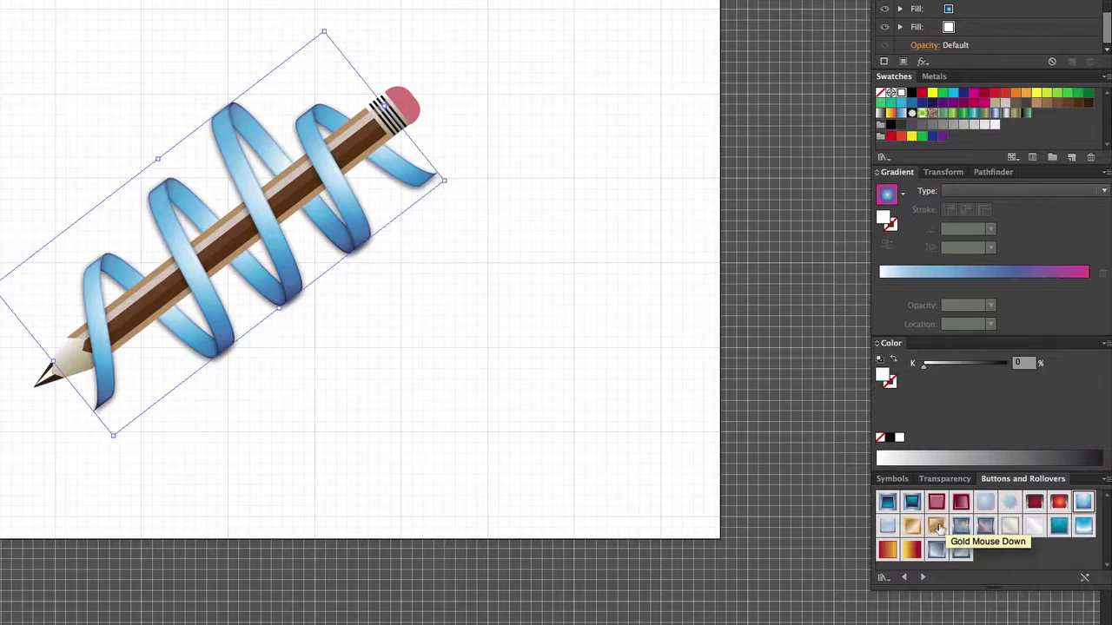
left_click(937, 528)
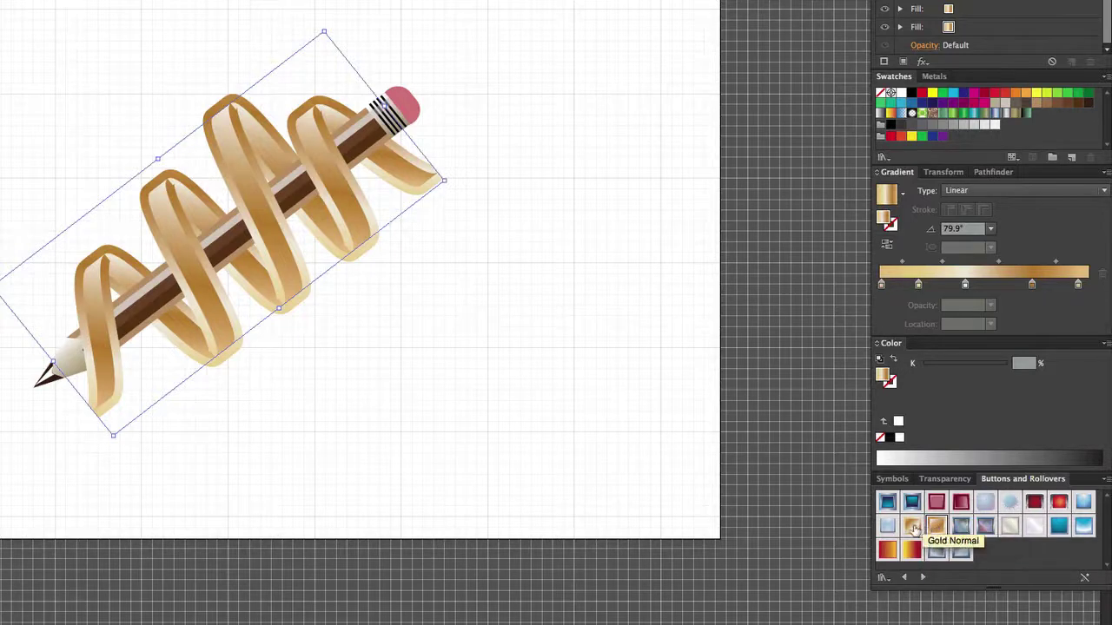
left_click(912, 528)
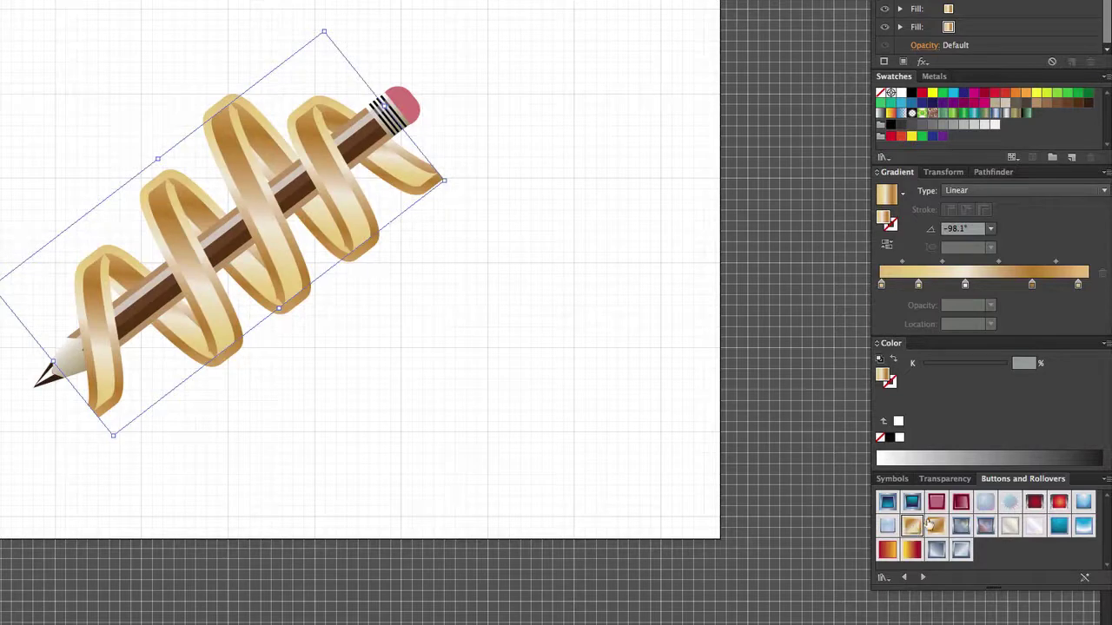
left_click(886, 527)
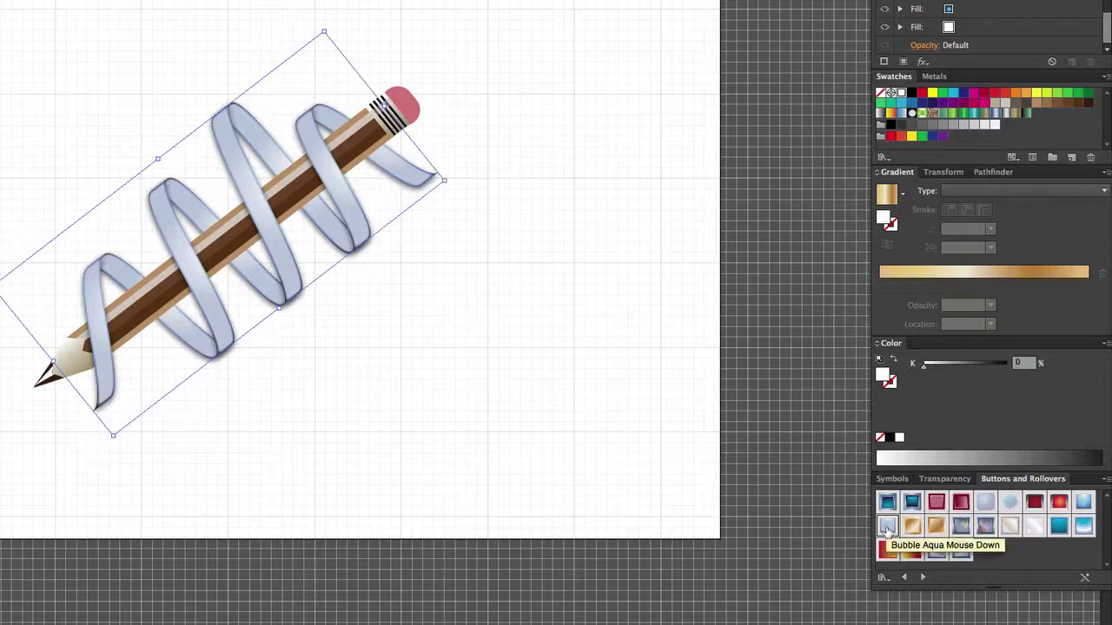
Step: Try Opal Inlay, apply a white pearlescent style, and load the Illuminate Styles library
left_click(984, 527)
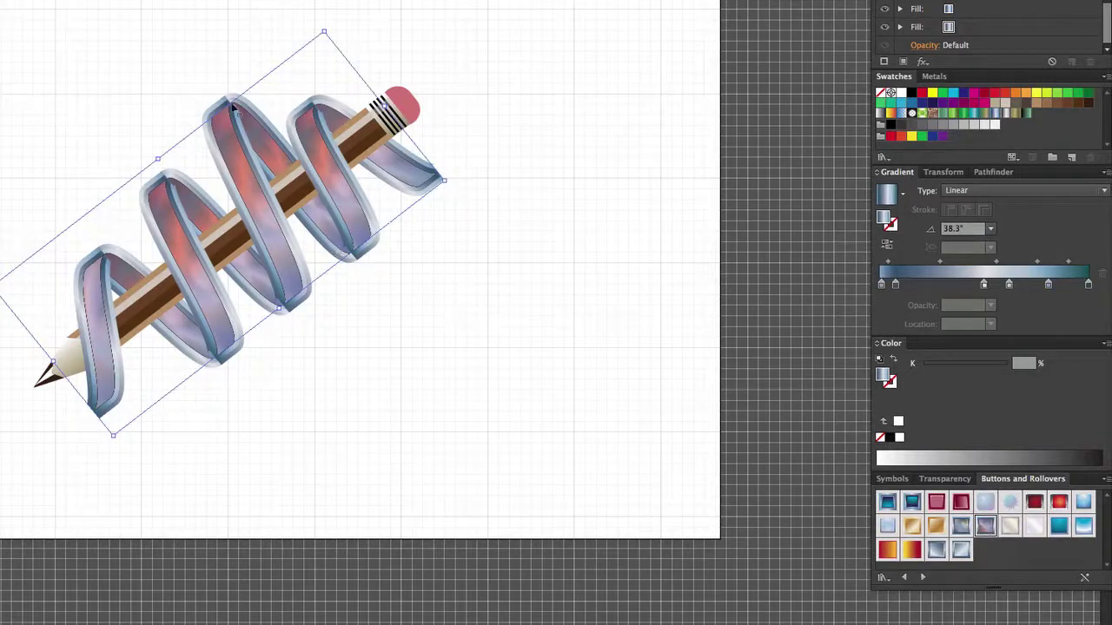
left_click(1035, 527)
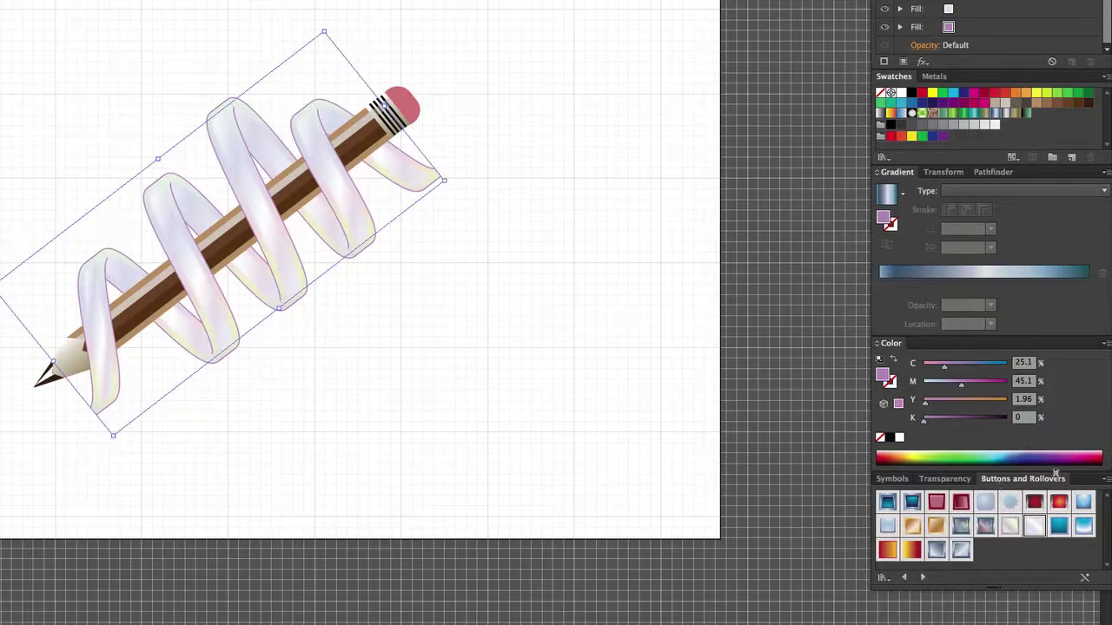
left_click(925, 578)
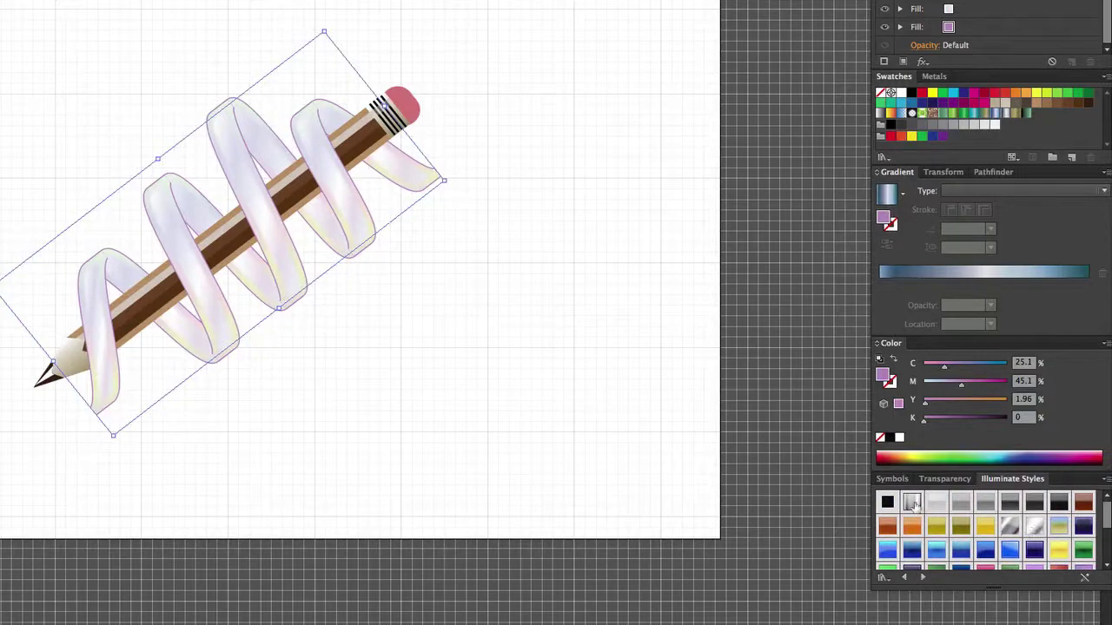
Step: Try chrome Illuminate styles on the ribbon, with and without black outlines
left_click(912, 504)
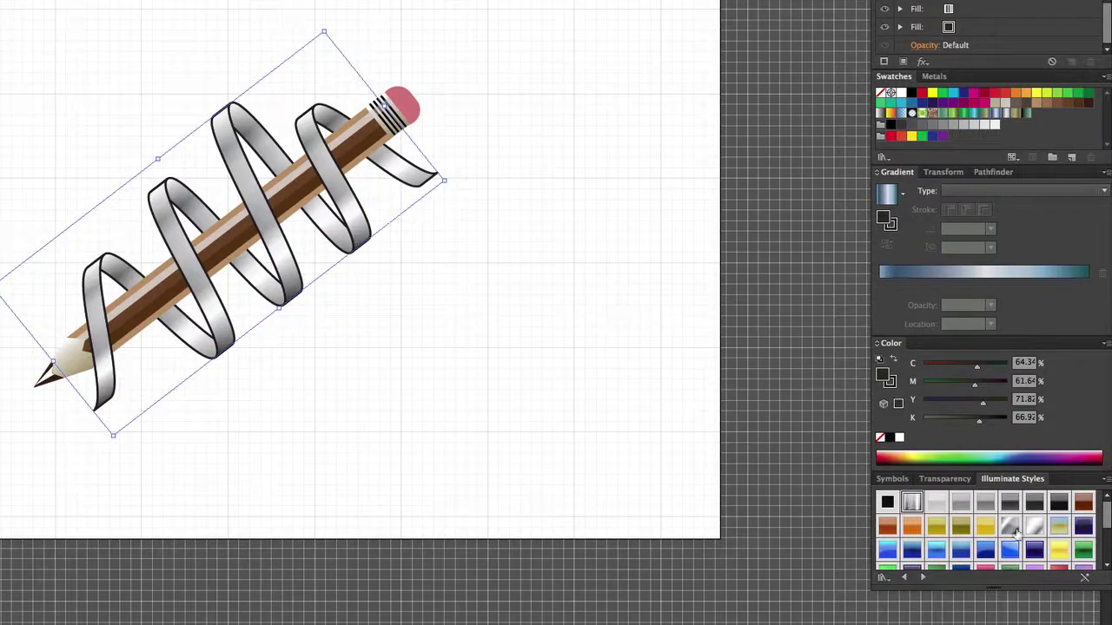
left_click(1009, 526)
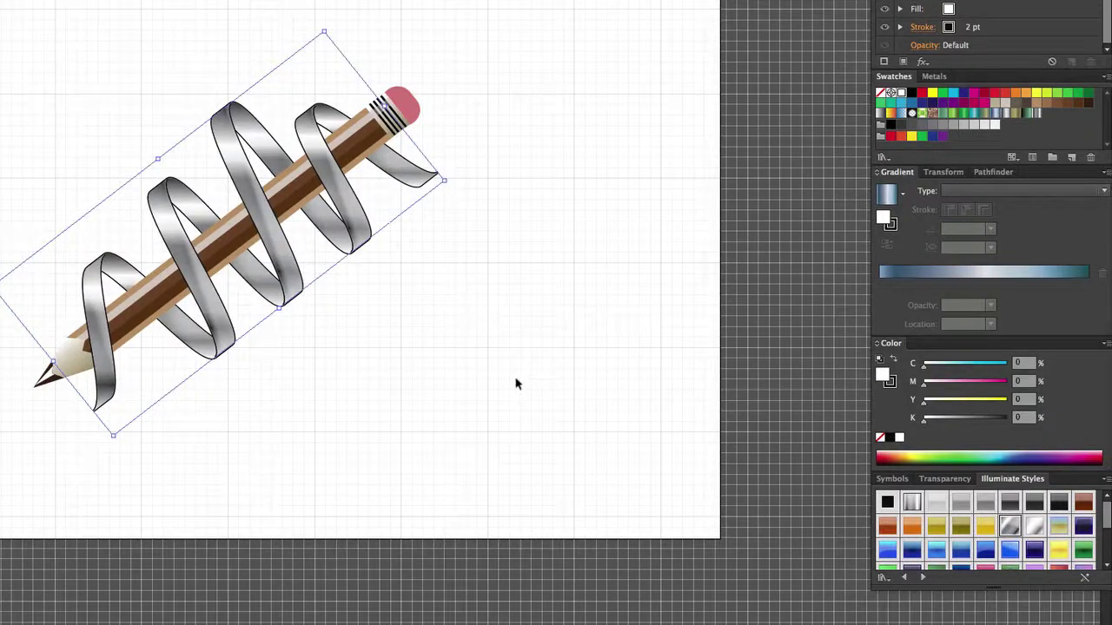
scroll(1105, 517, "down", 1)
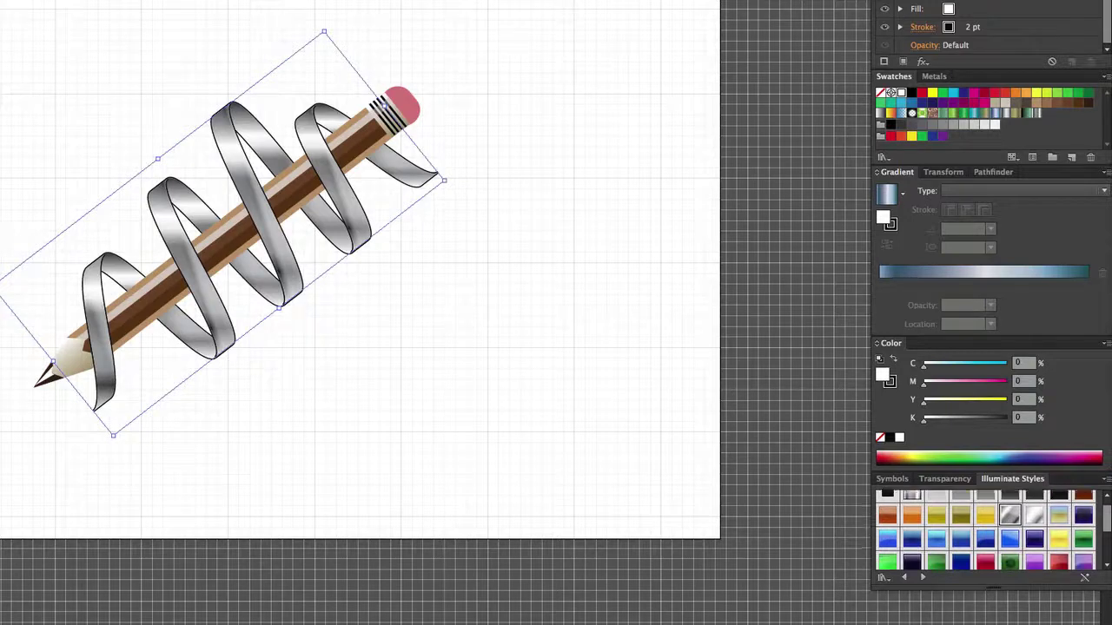
scroll(987, 530, "down", 2)
scroll(987, 529, "down", 1)
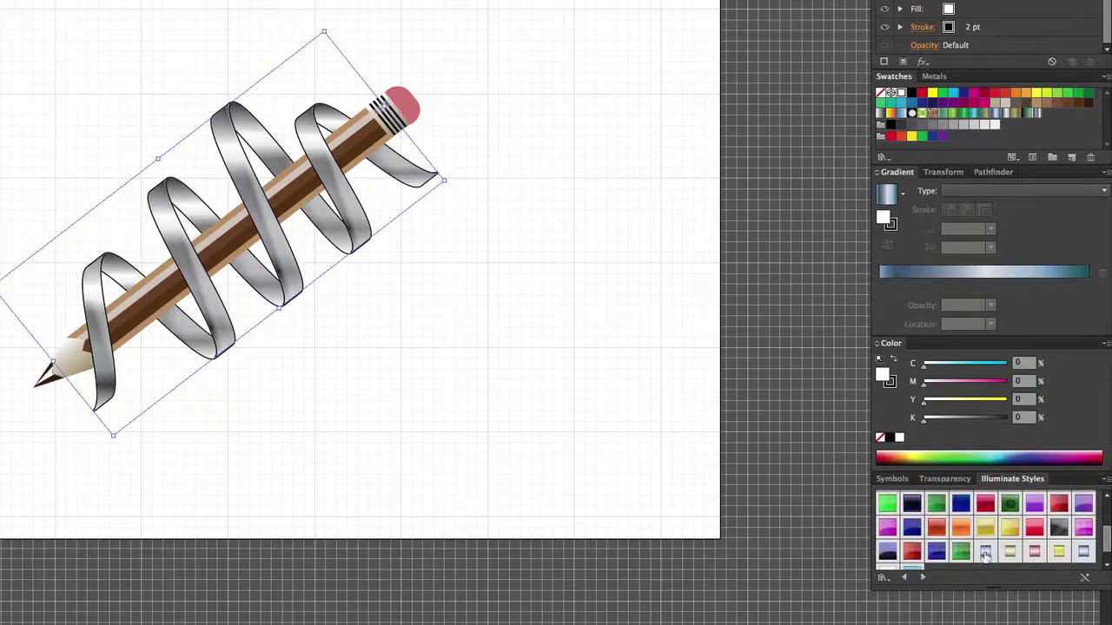
Step: Try dark blue styles, apply Pink Arrows Arched Highlight, then load Image Effects
left_click(887, 554)
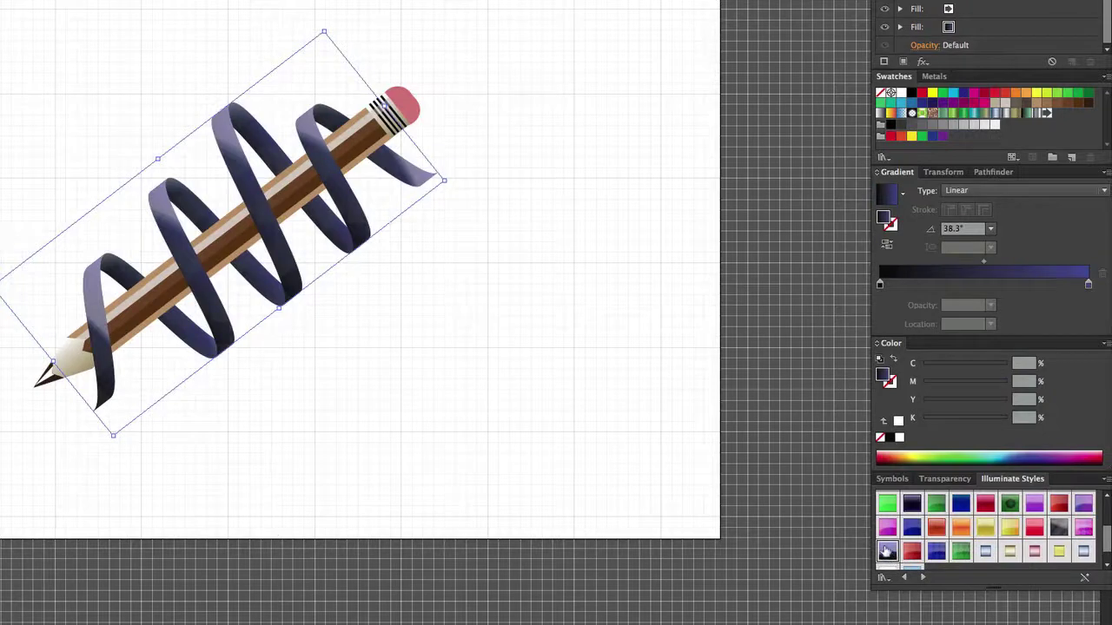
left_click(937, 554)
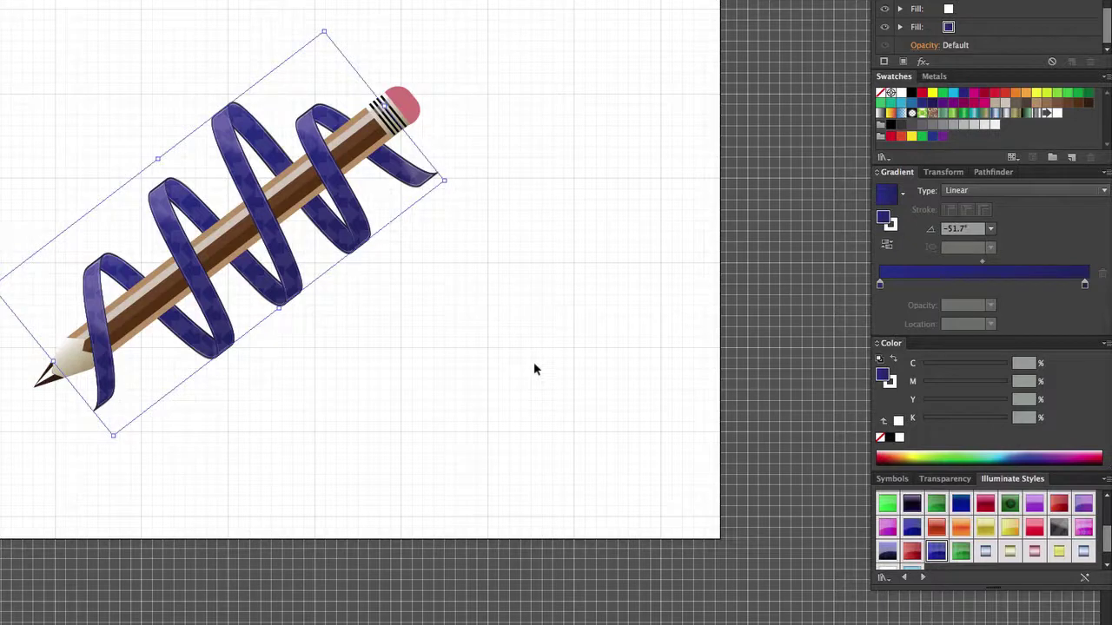
left_click(1084, 527)
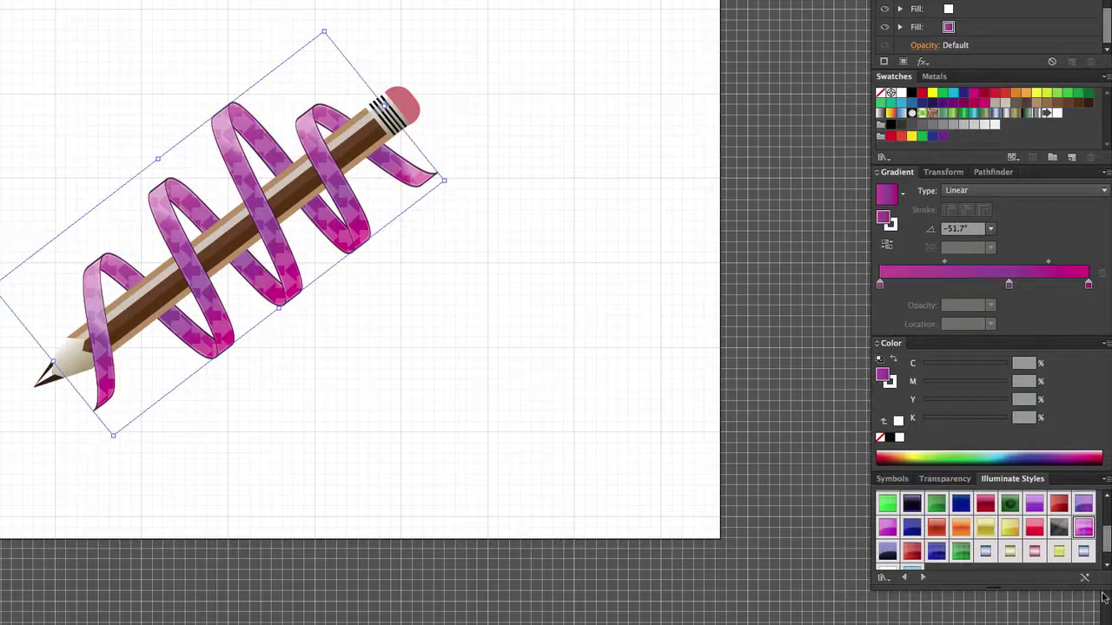
left_click(924, 579)
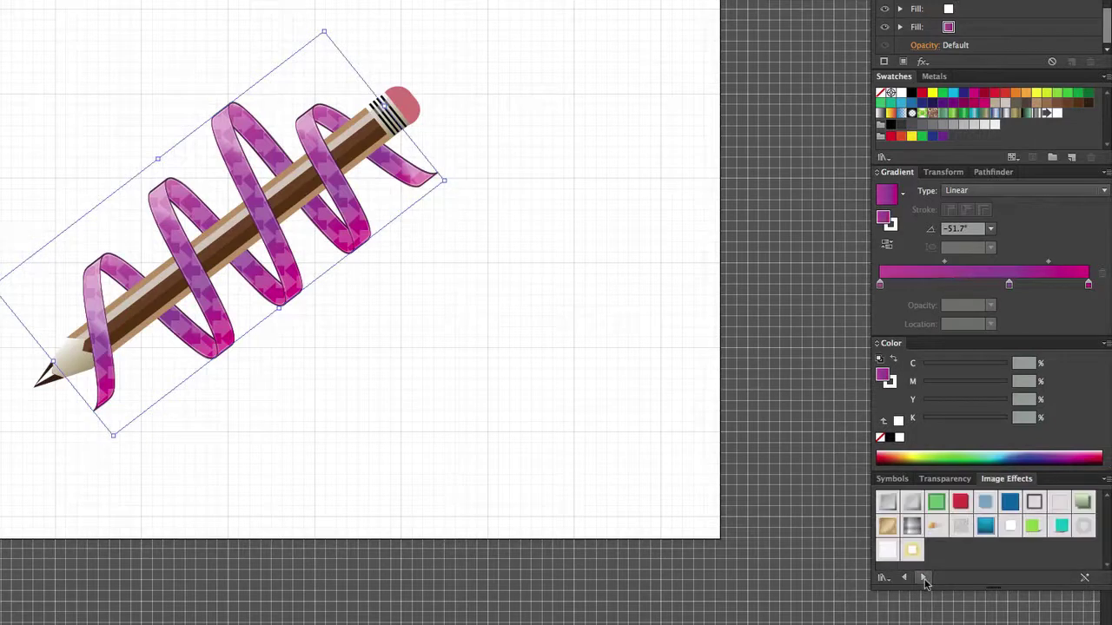
Step: In Scribble Effects, try purple, grey hatch and multicolour scribbles, keeping the black-and-silver one
left_click(925, 578)
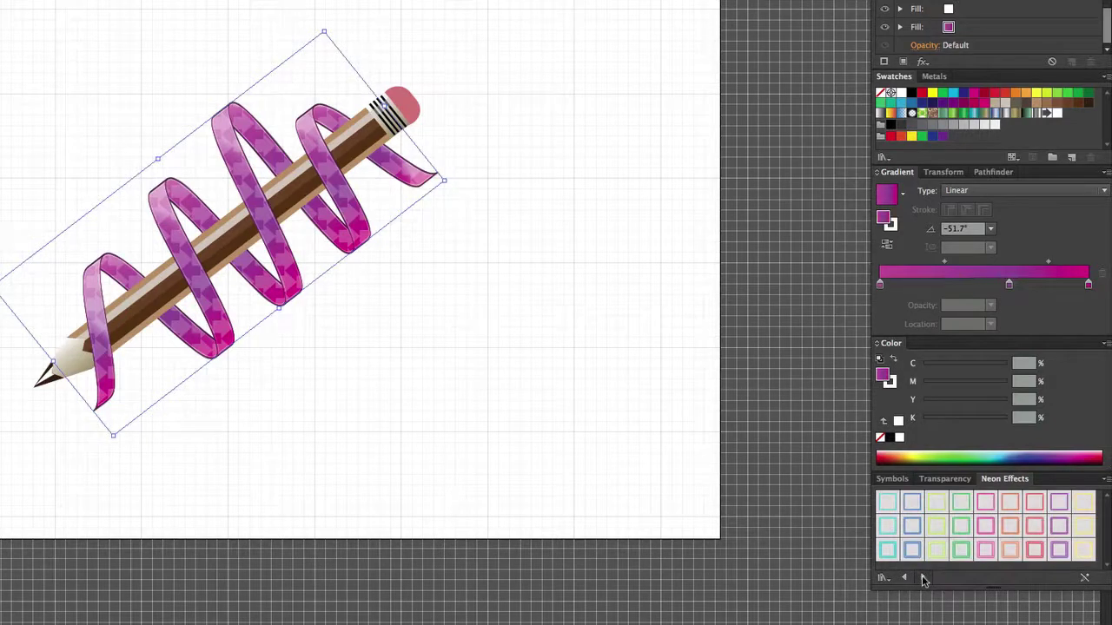
left_click(924, 578)
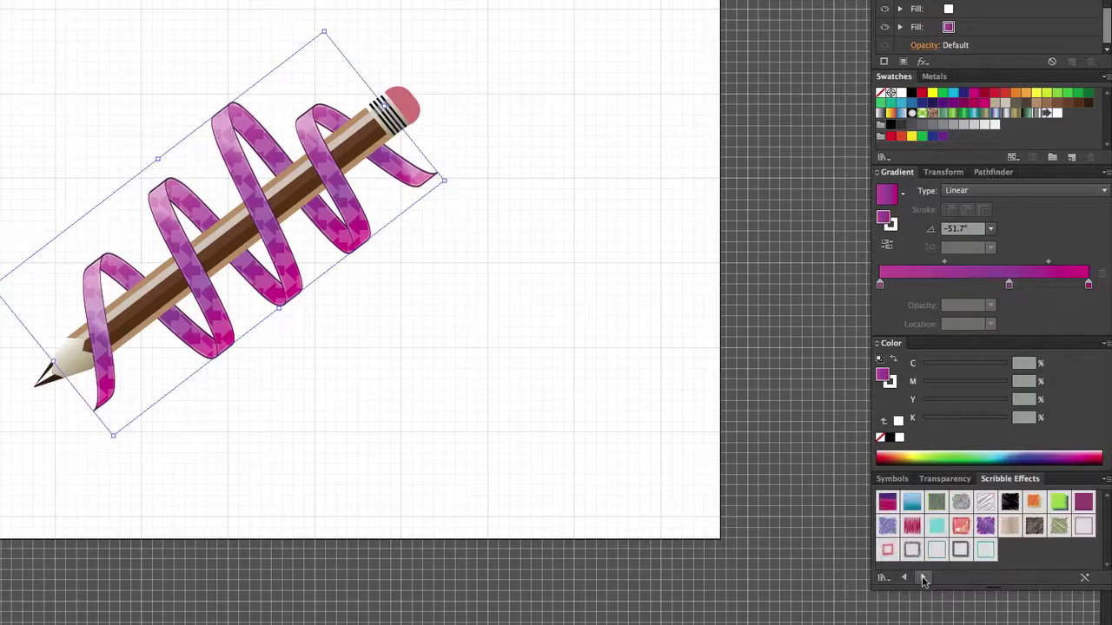
left_click(887, 527)
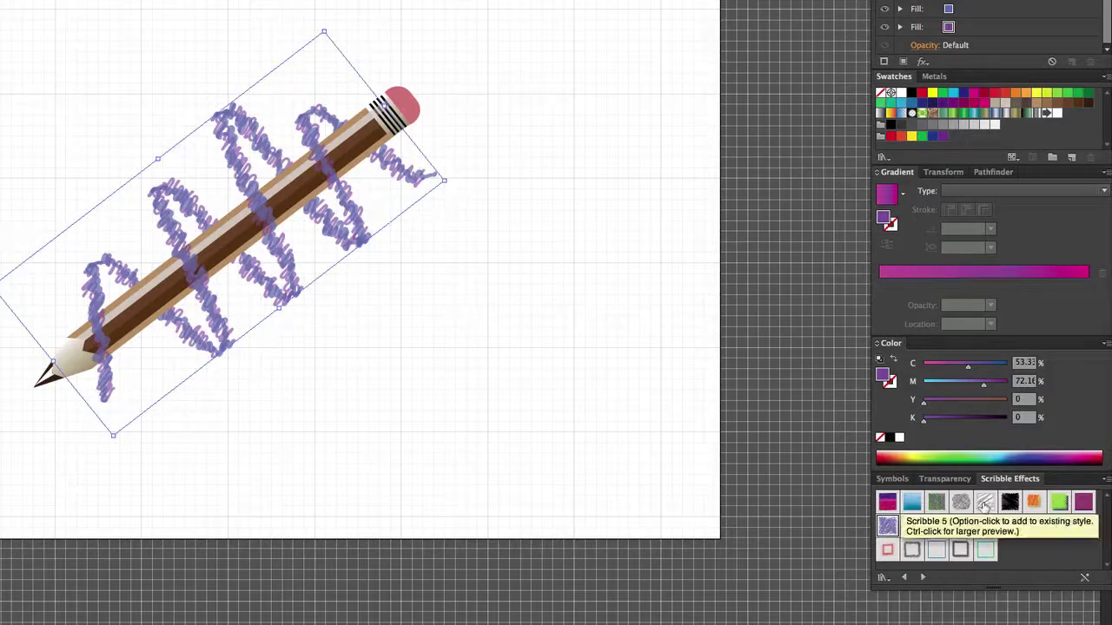
left_click(984, 504)
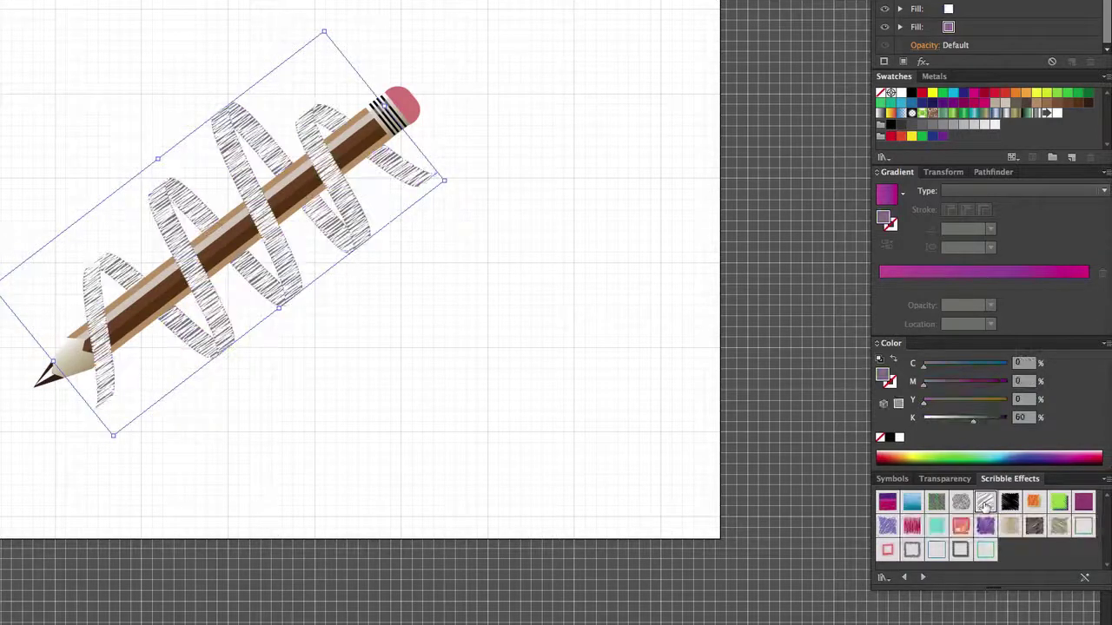
left_click(1057, 525)
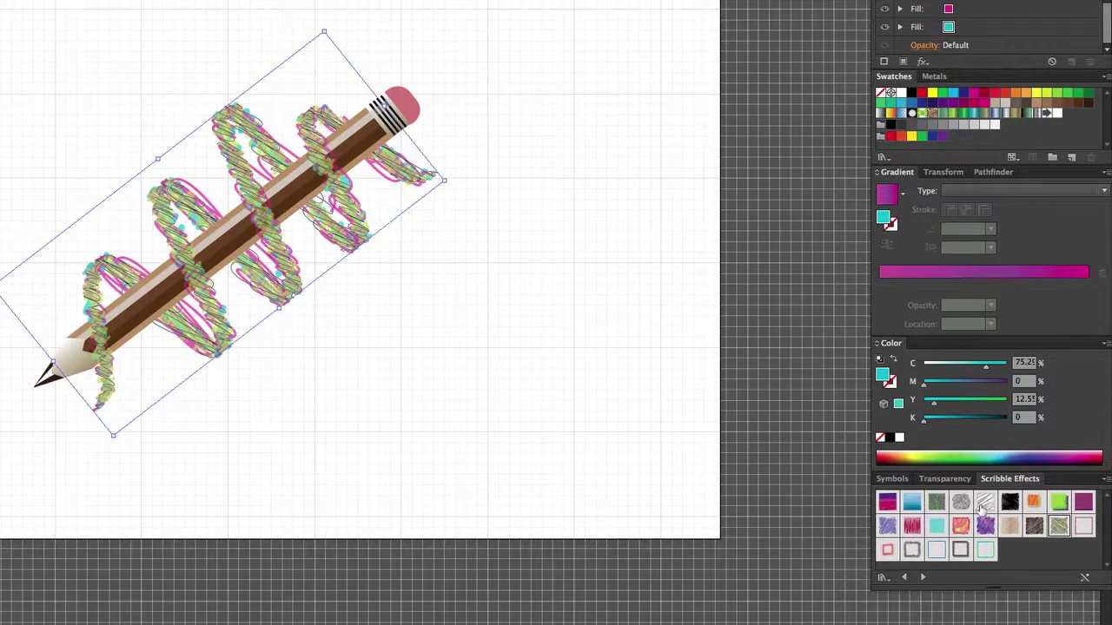
left_click(961, 504)
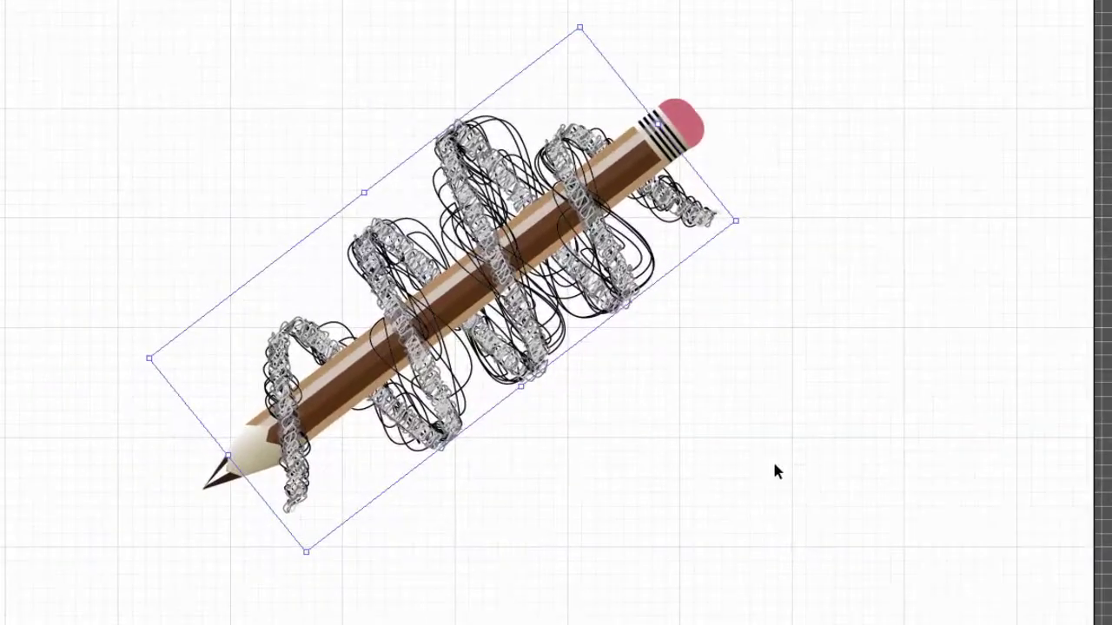
left_click(775, 470)
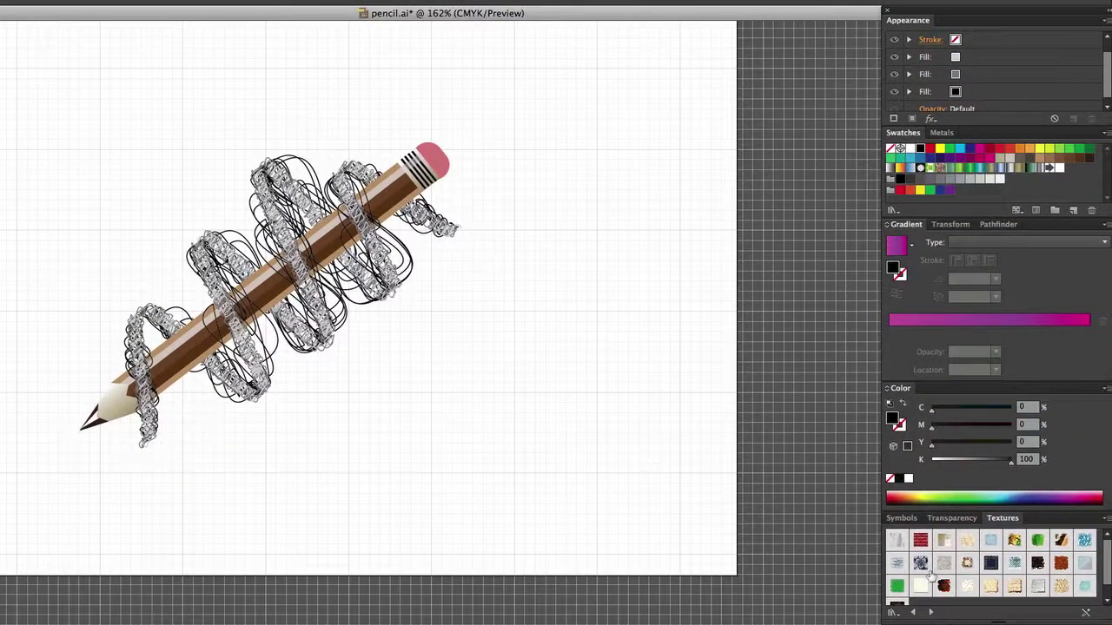
Step: Select the lower and upper spiral ribbon pieces and give them a stained-glass texture style
left_click(920, 563)
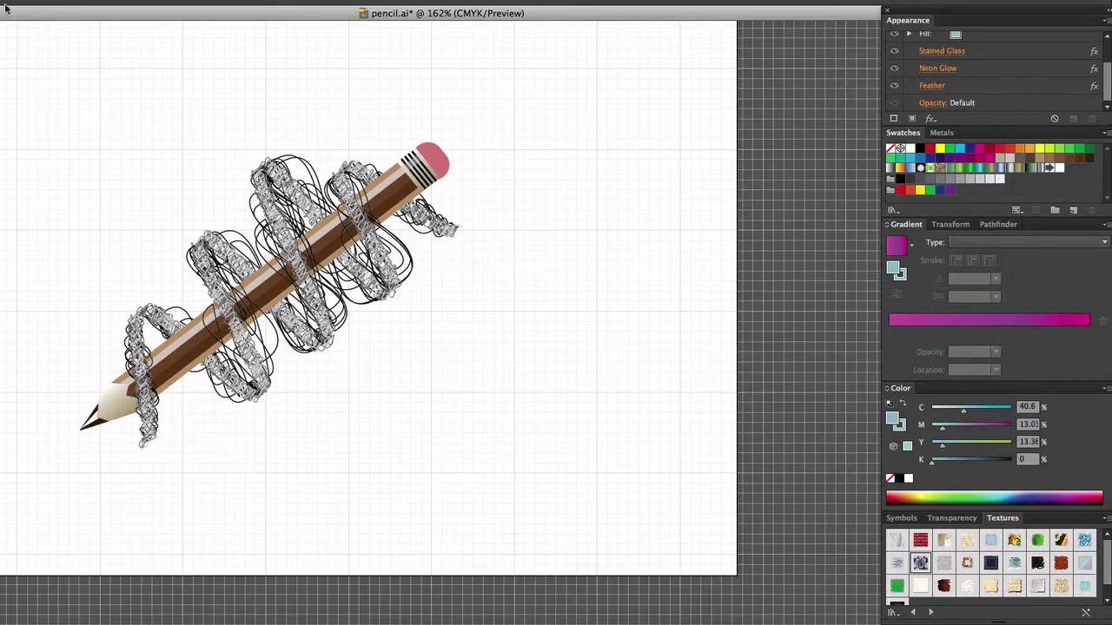
left_click_drag(20, 95, 153, 320)
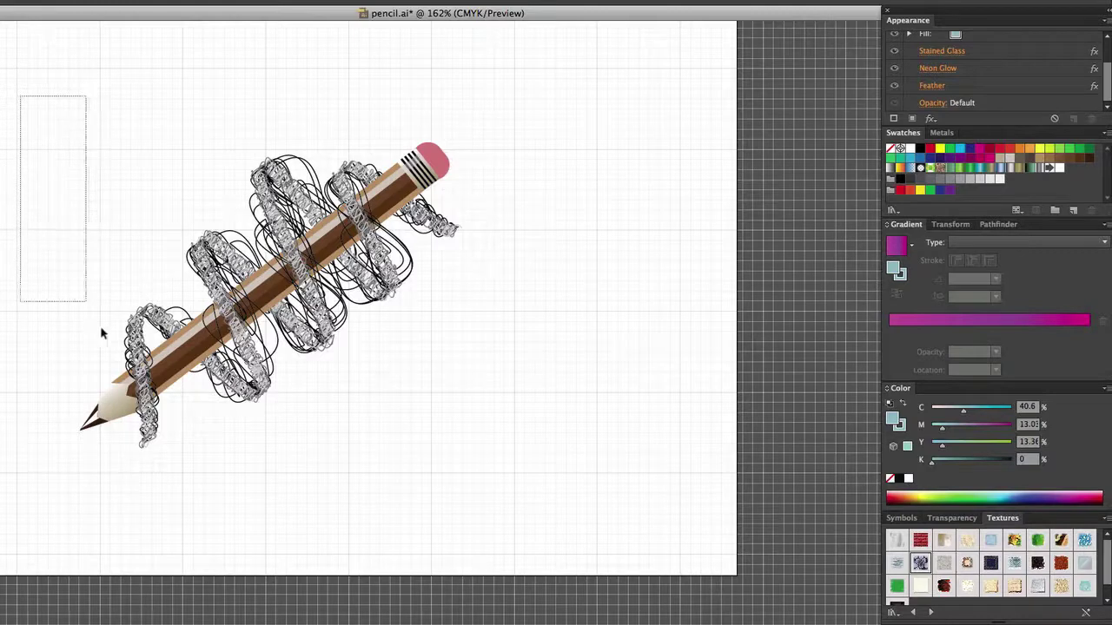
left_click(207, 259)
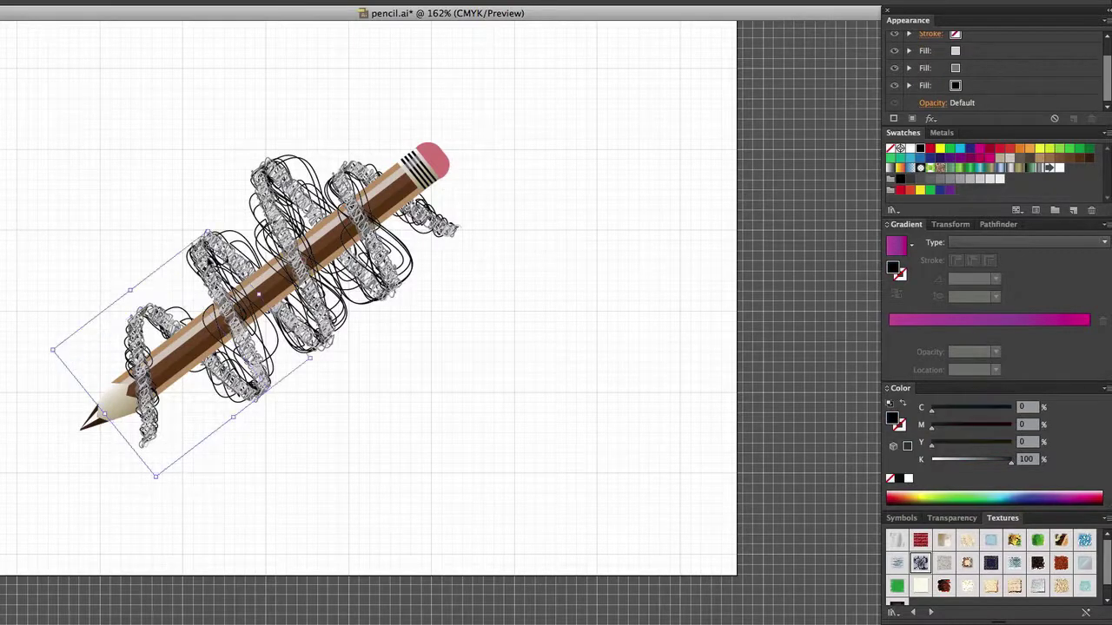
left_click_drag(219, 178, 296, 210)
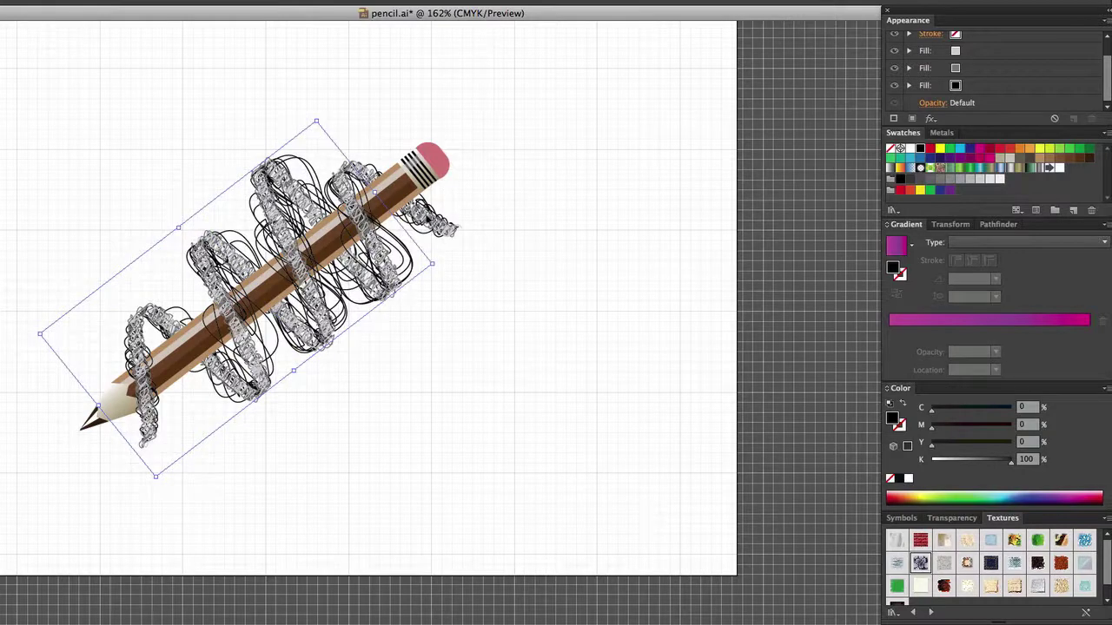
left_click(434, 221, "shift")
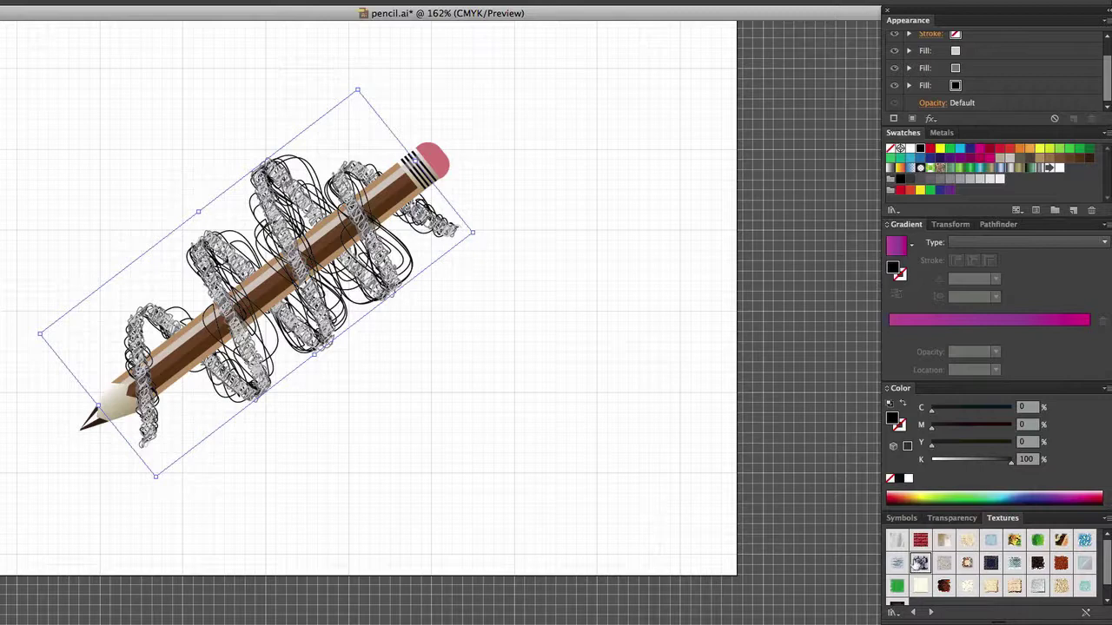
left_click(919, 562)
left_click(921, 565)
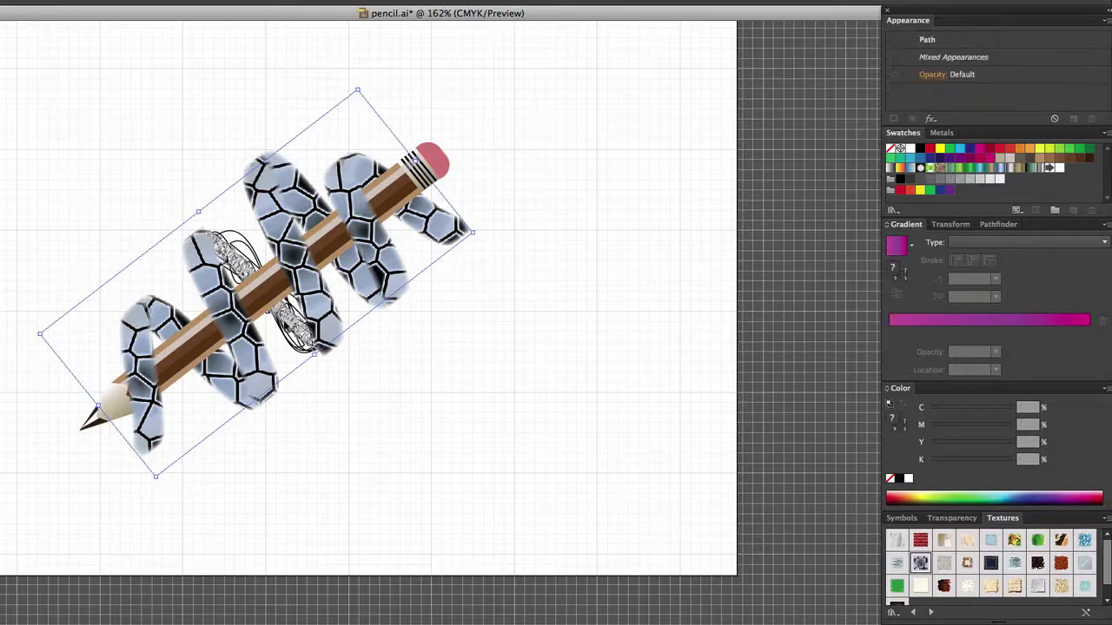
Step: Reselect every coil piece of the spiral and apply the Rough Pastels texture style
left_click(373, 401)
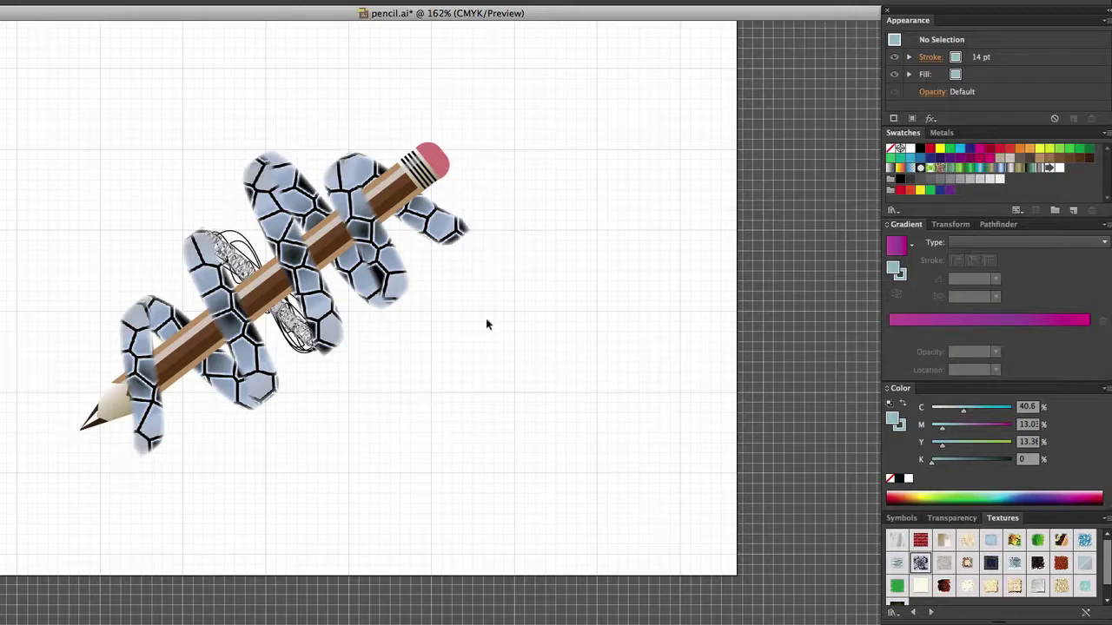
left_click(151, 420)
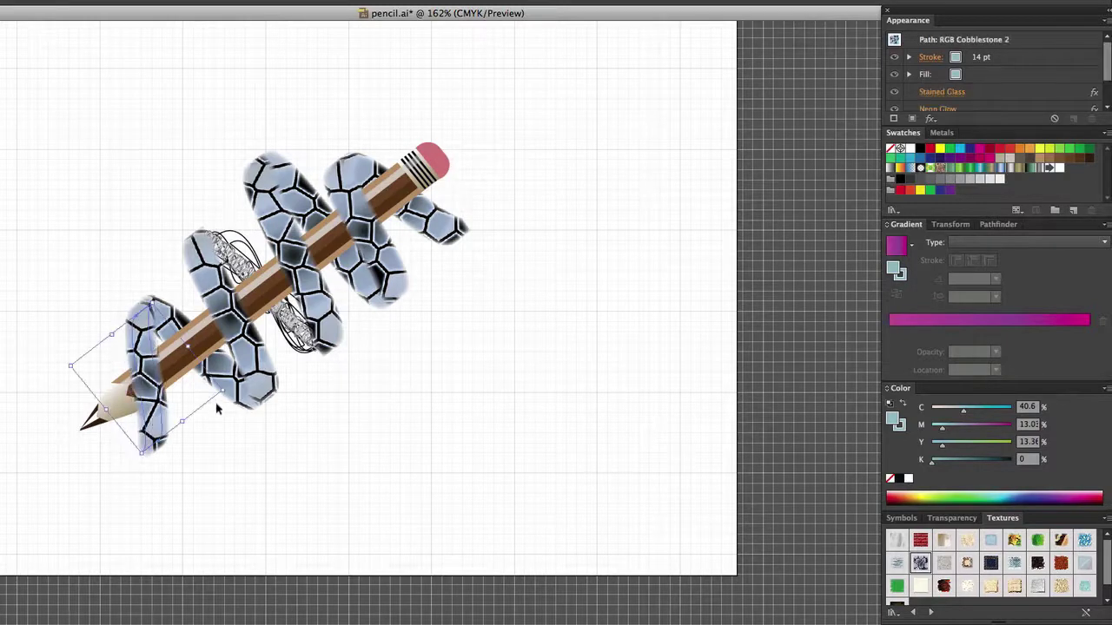
key("a")
key("v")
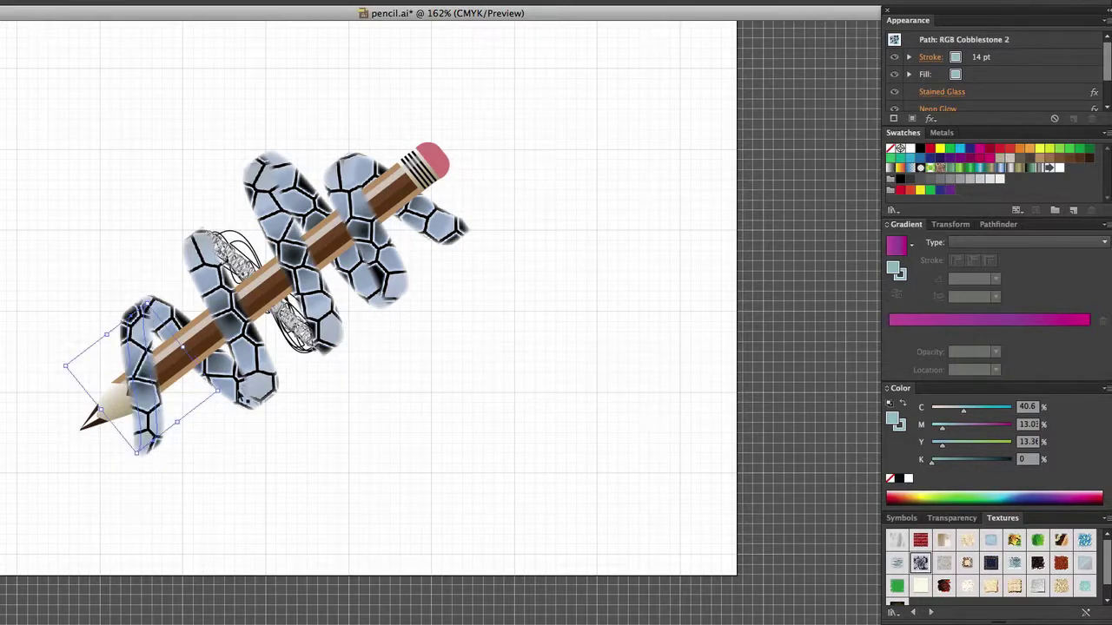
left_click(295, 343, "shift")
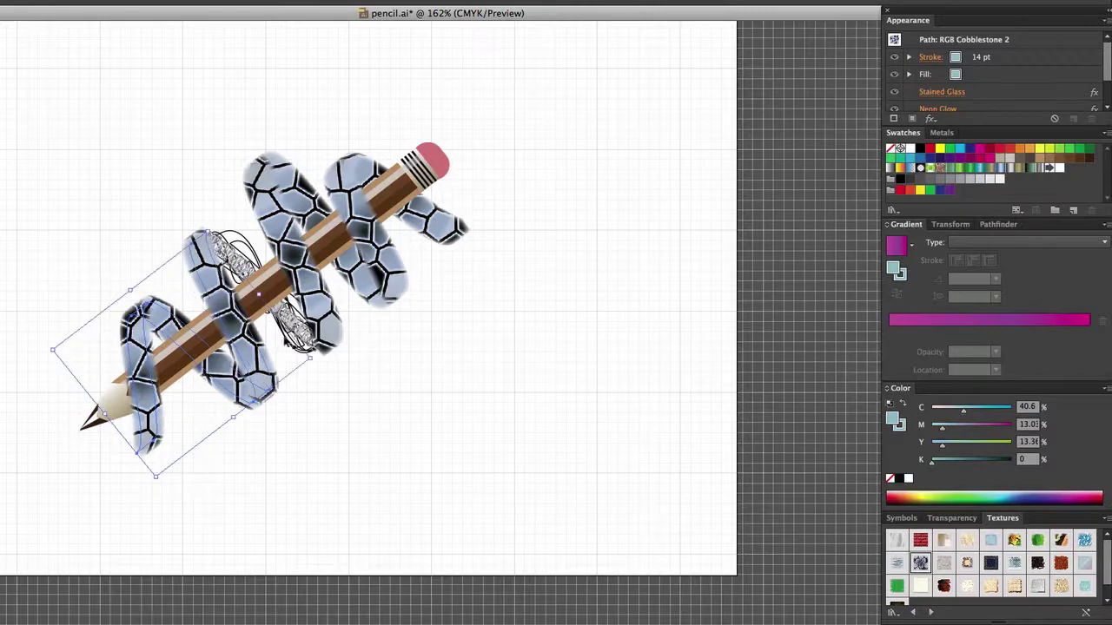
left_click(329, 313, "shift")
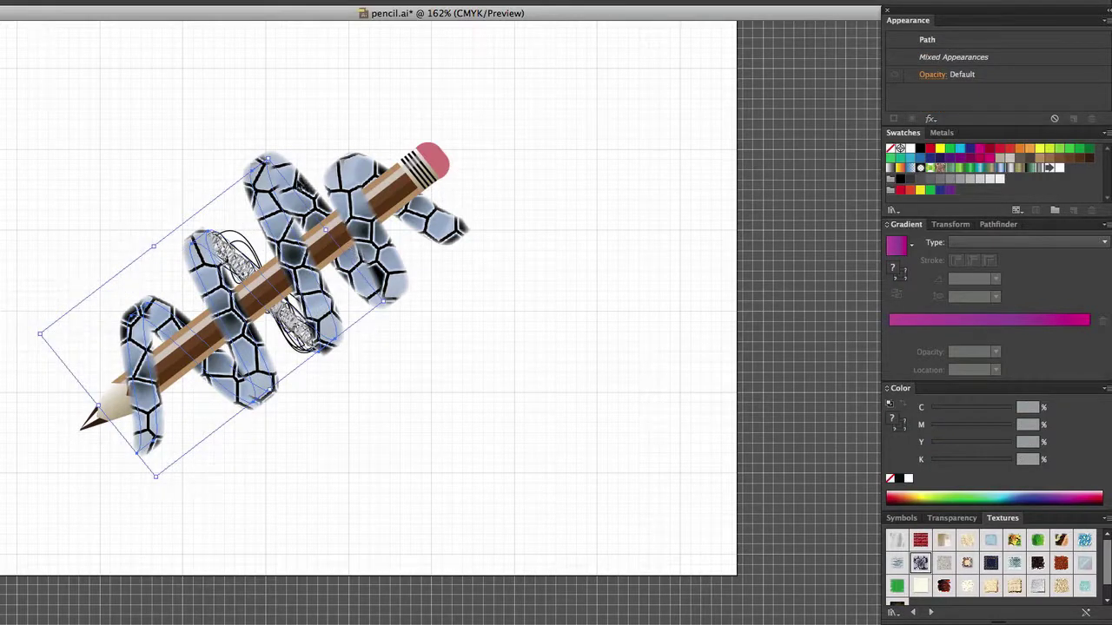
left_click(302, 185, "shift")
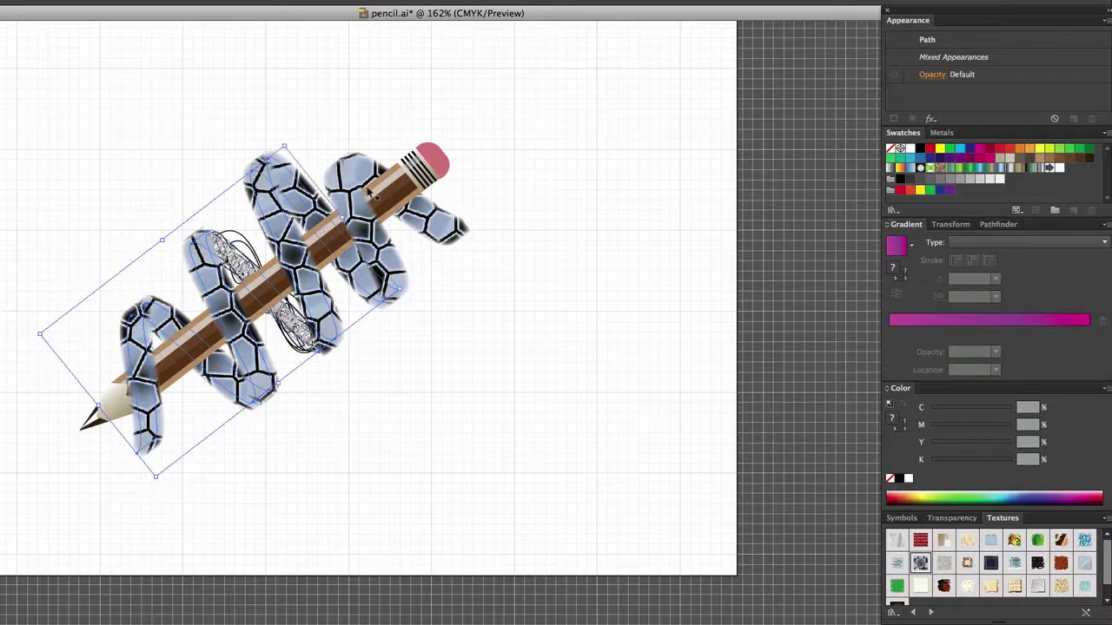
left_click(445, 228, "shift")
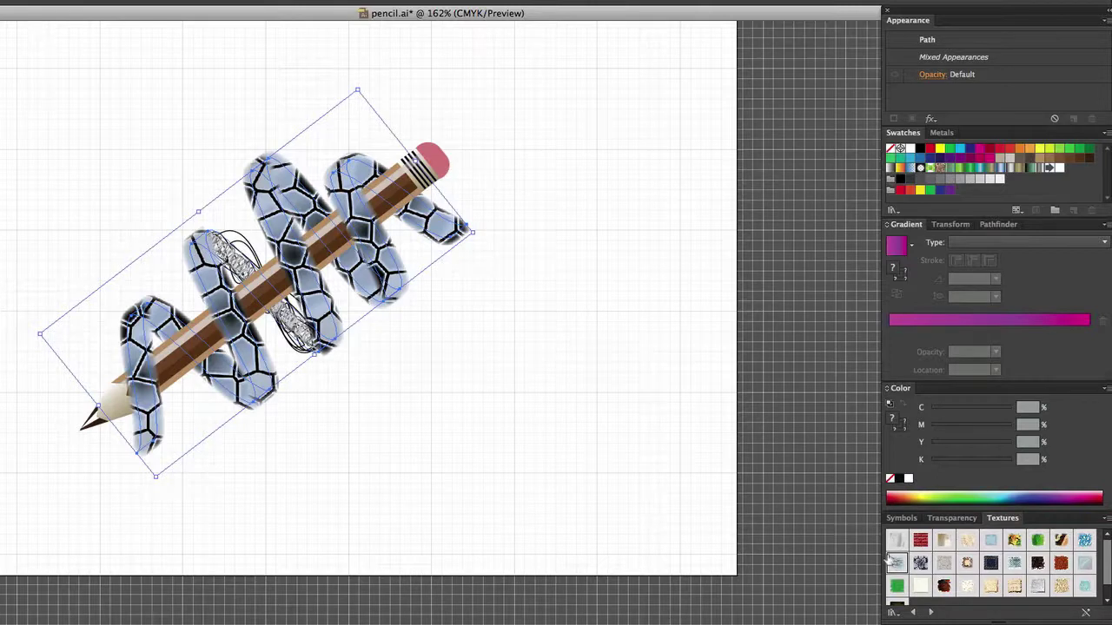
left_click(889, 561)
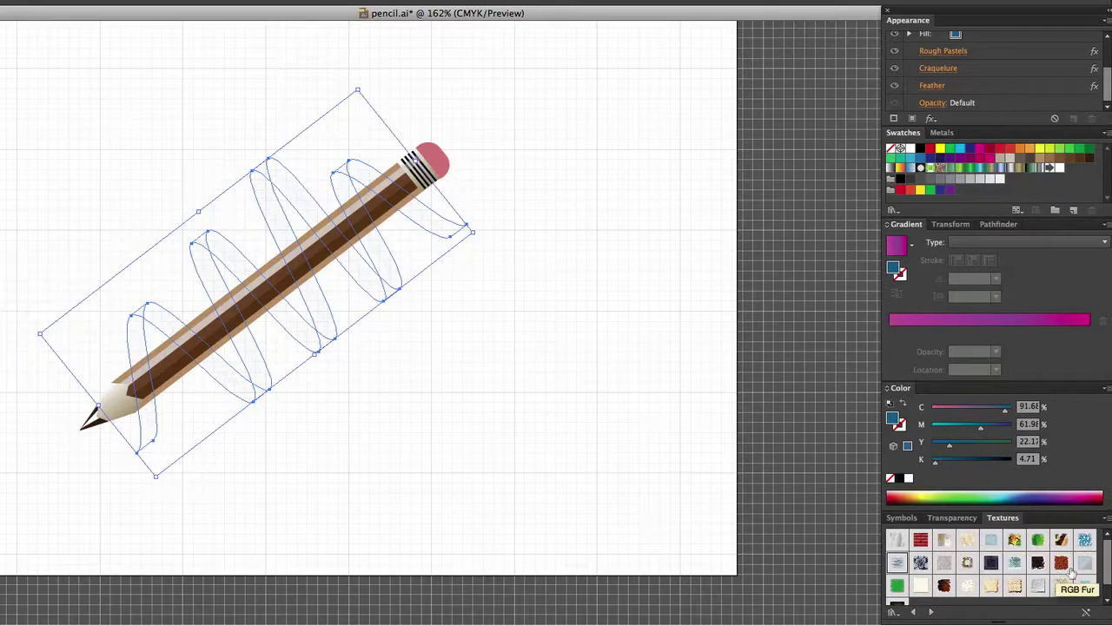
Step: Apply the RGB Fur texture style to the ribbon spiral
left_click(1061, 565)
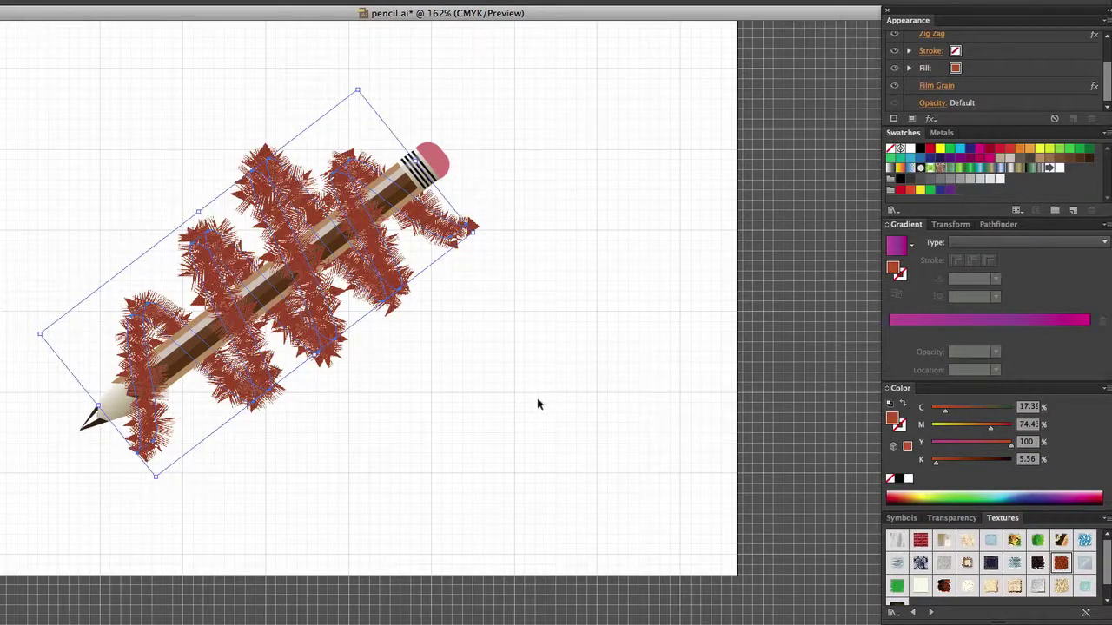
key("a")
key("v")
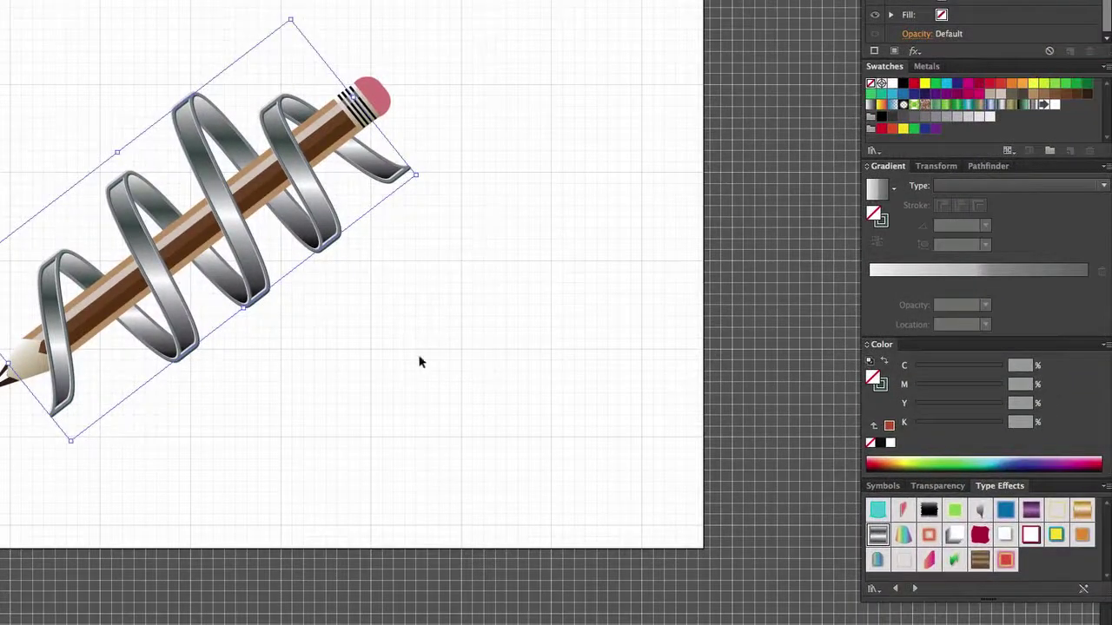
Step: Apply Metal Silver, then the brown Woodcut style, and load the Vonster Pattern Styles library
left_click(878, 540)
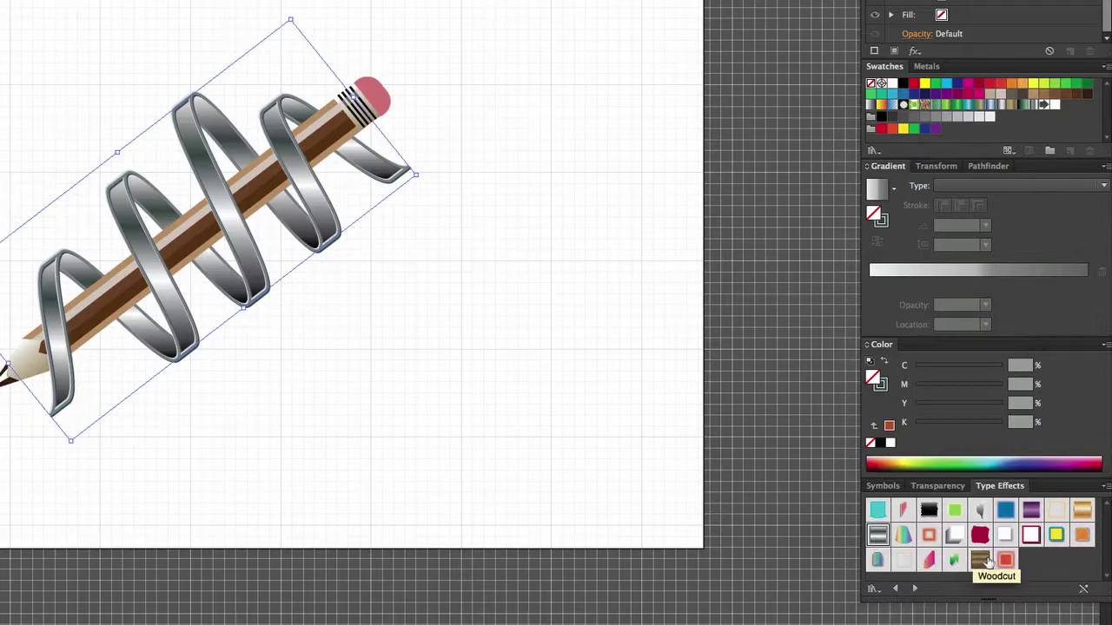
left_click(980, 563)
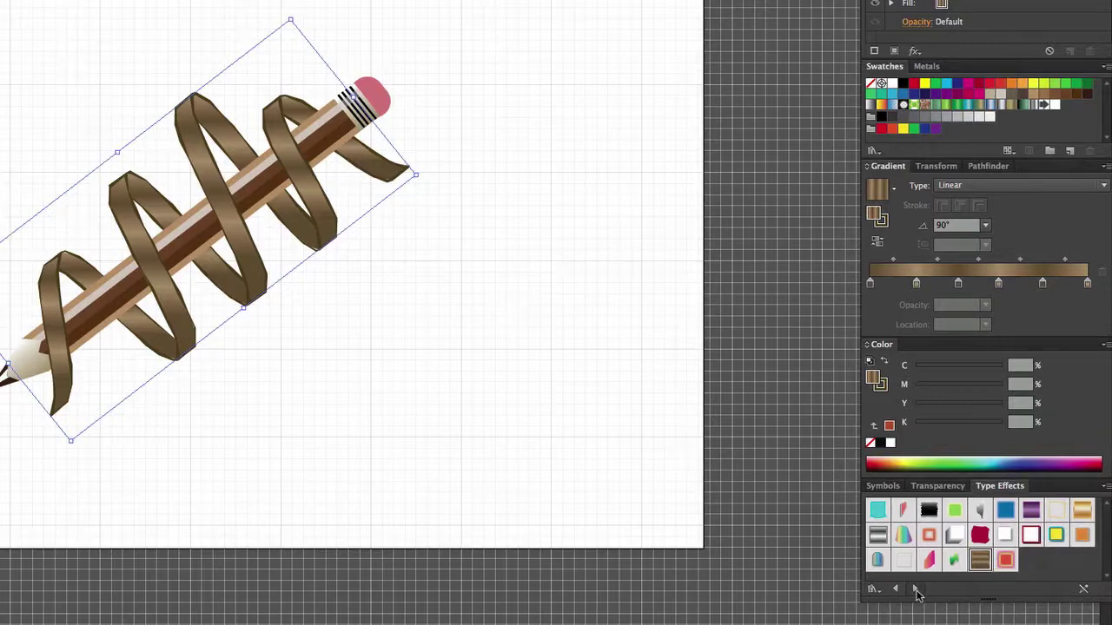
left_click(916, 590)
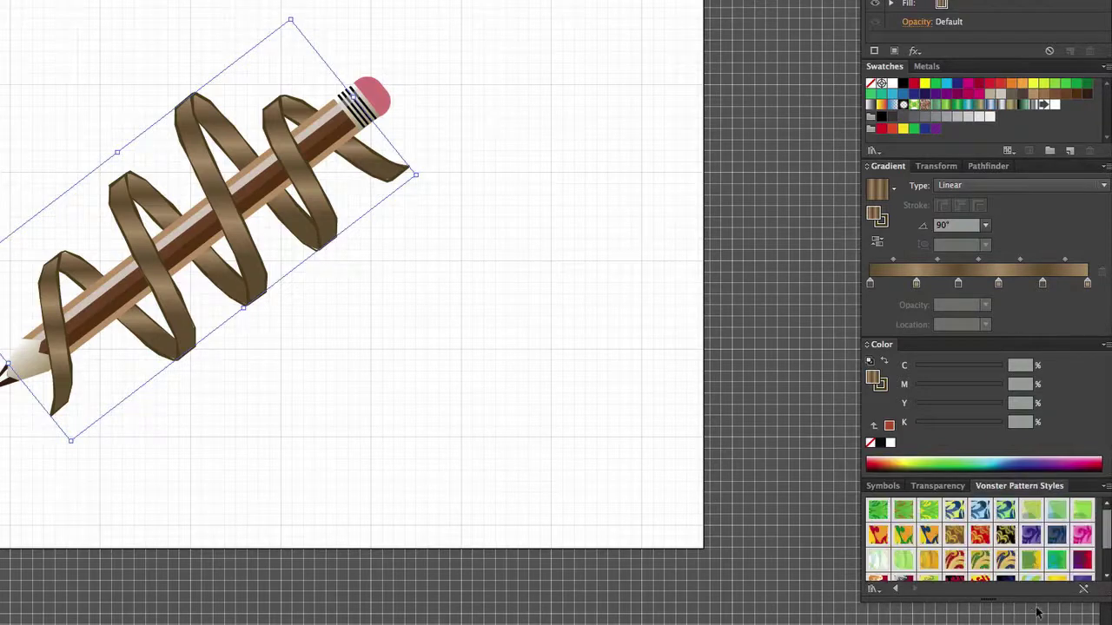
Step: Apply the gold swirl Vonster pattern style to the ribbon
scroll(1107, 545, "down", 2)
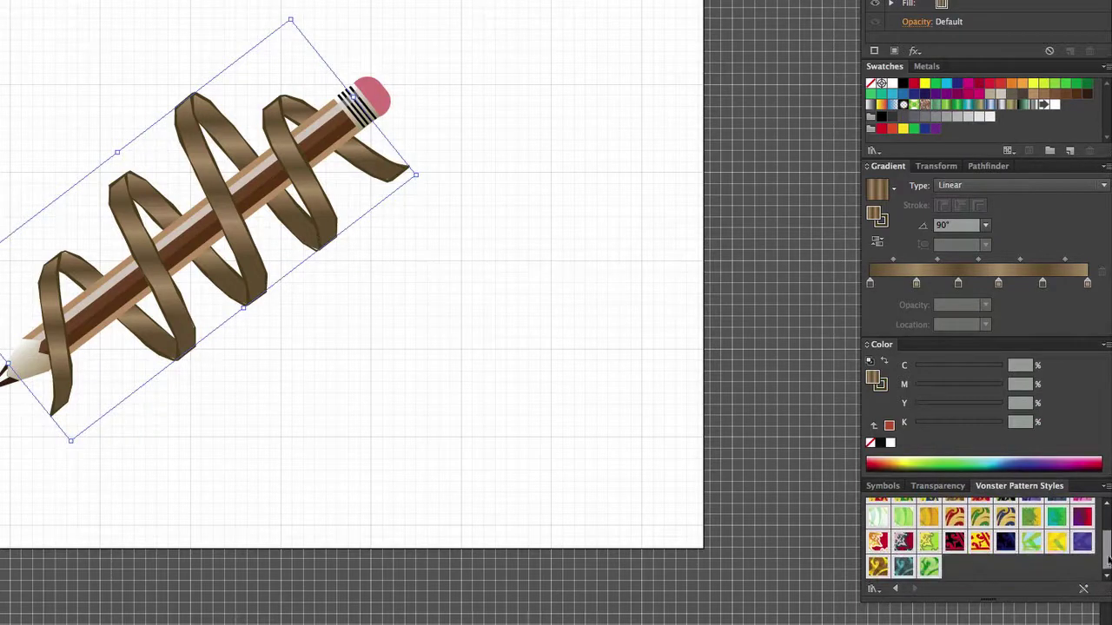
scroll(1108, 544, "up", 1)
scroll(1102, 525, "up", 1)
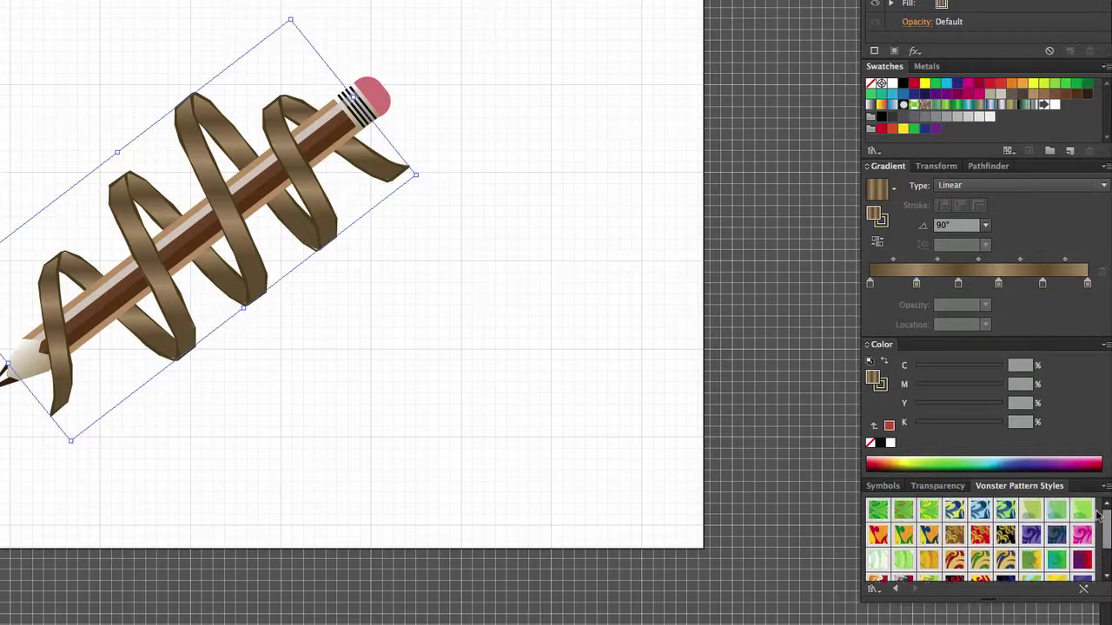
left_click(955, 536)
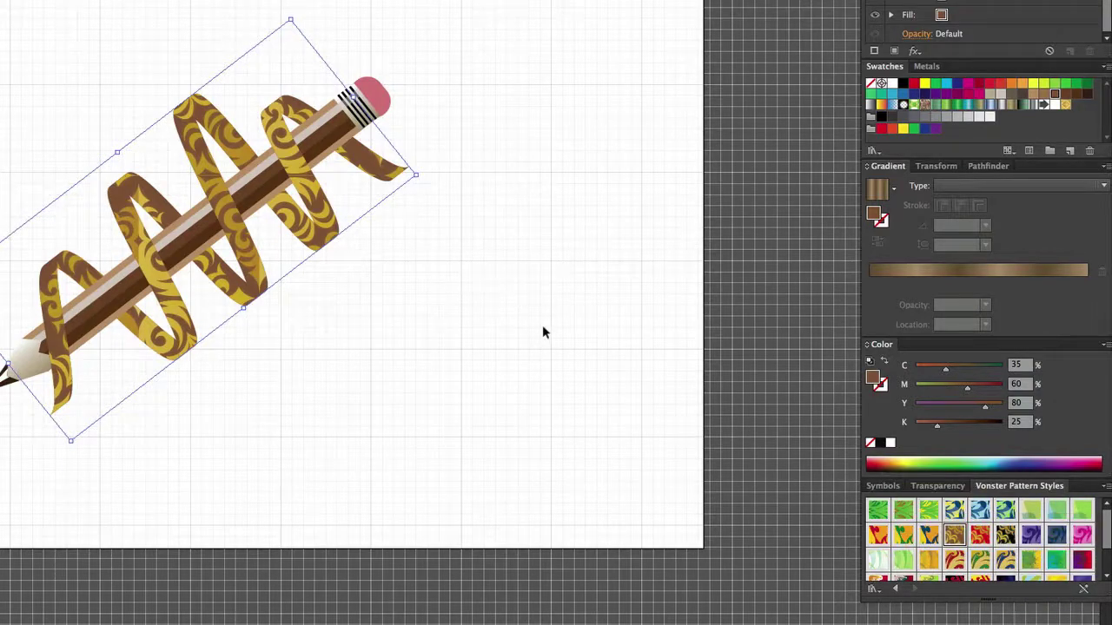
Step: Reselect all ribbon loops and tail, and add a blue gradient fill beneath the pattern
left_click(479, 318)
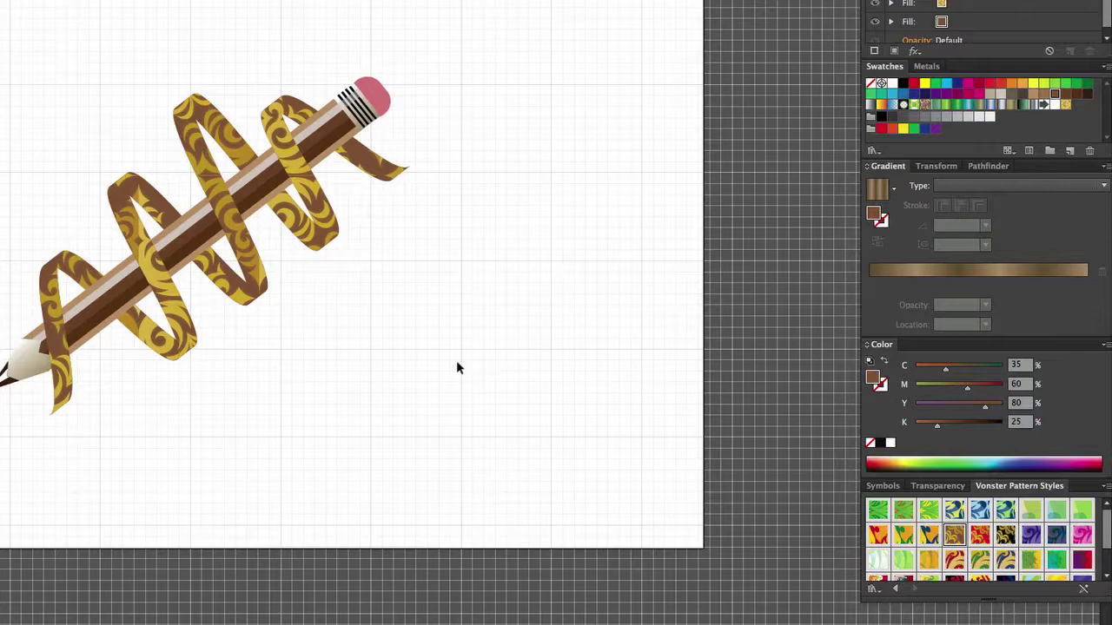
mouse_move(23, 402)
left_mouse_down()
mouse_move(268, 404)
mouse_move(240, 384)
left_mouse_up()
left_click(229, 290, "shift")
left_click(193, 144, "shift")
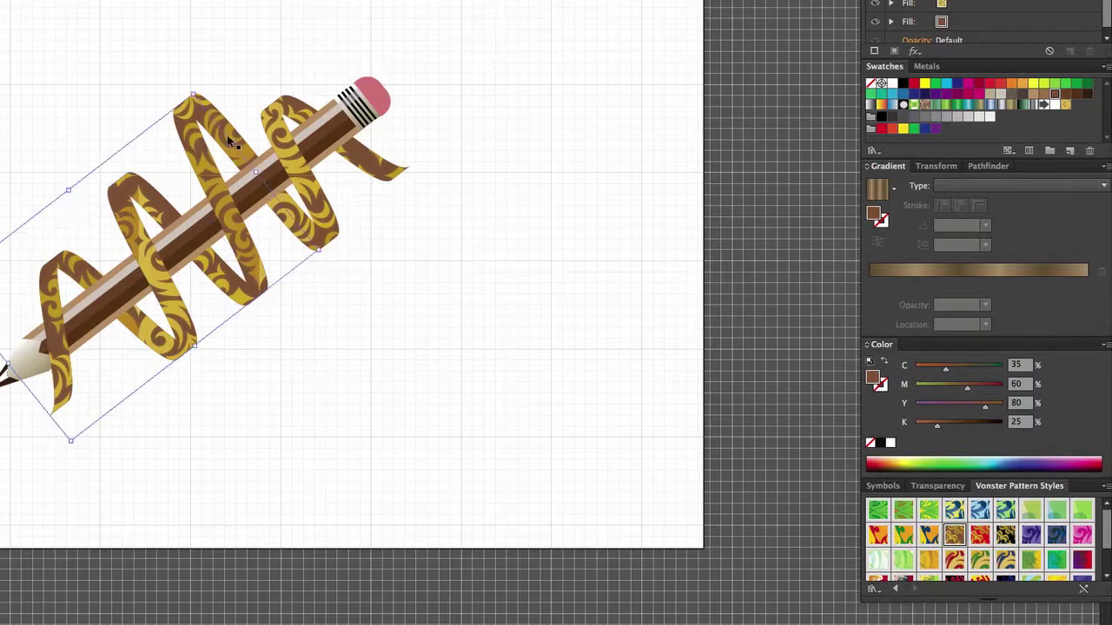
left_click(271, 127, "shift")
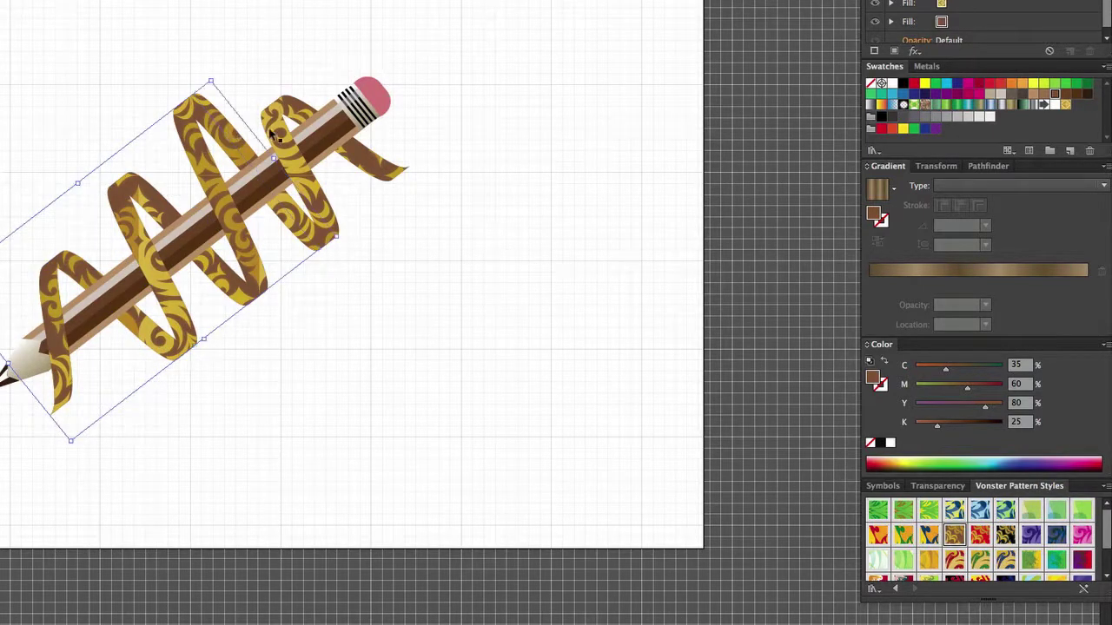
left_click(377, 172, "shift")
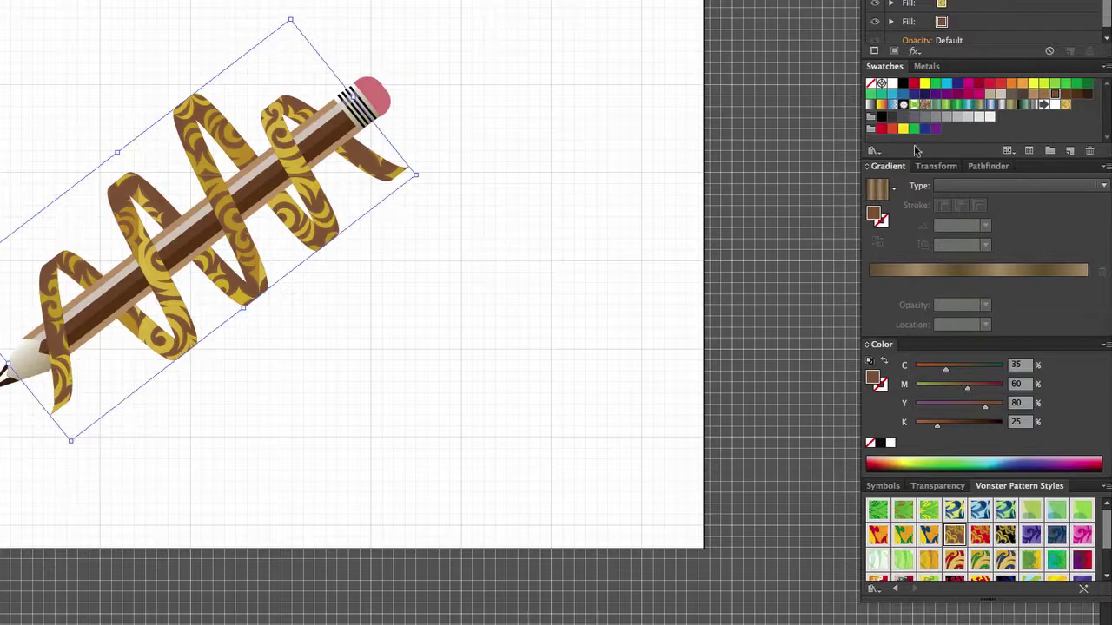
left_click(991, 105)
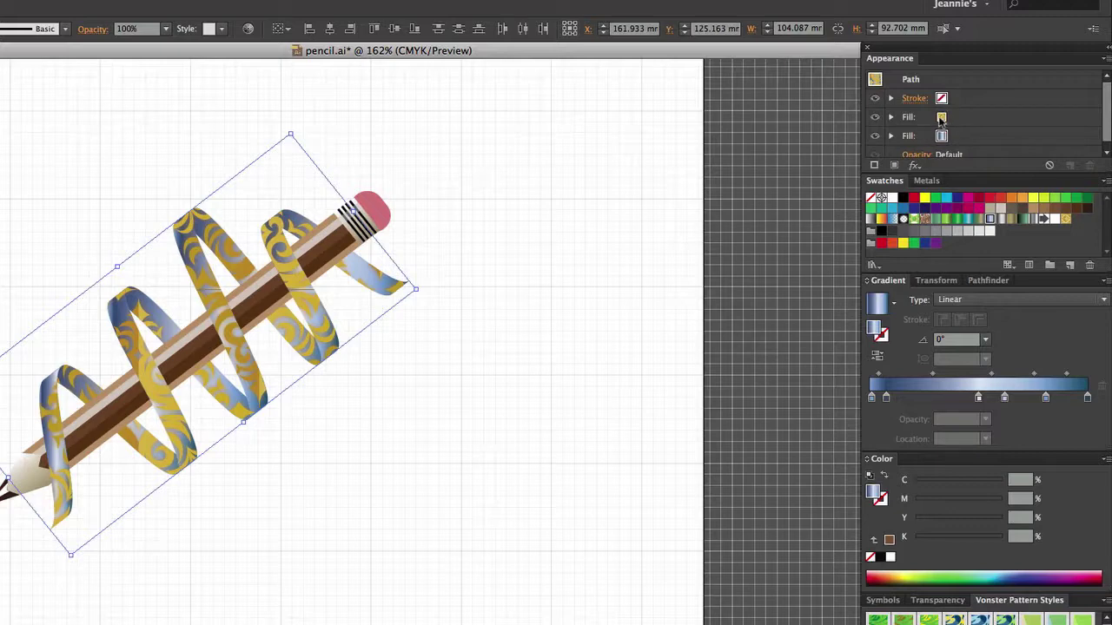
Step: Replace the gold pattern fill with the teal Blue Zircon gradient and add a thin black outline
left_click(941, 118)
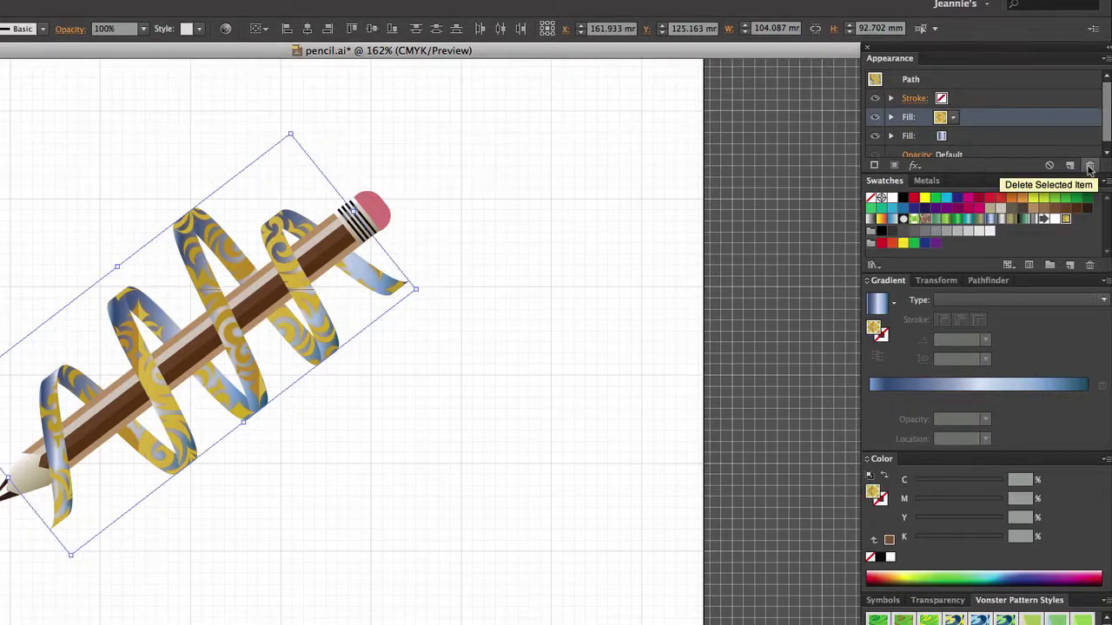
left_click(1090, 166)
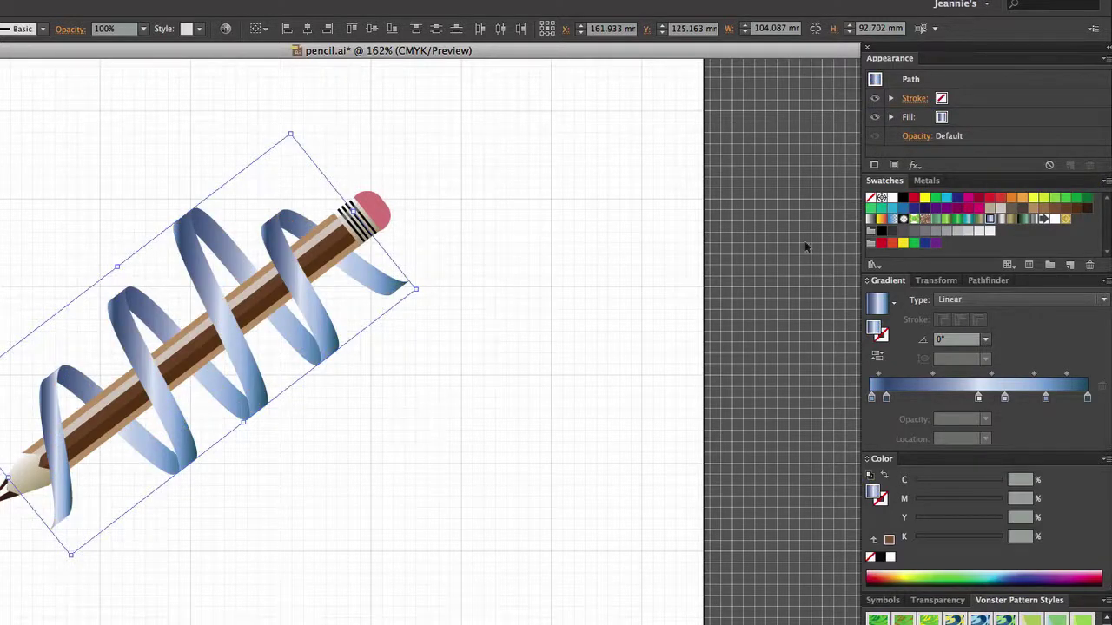
left_click(969, 220)
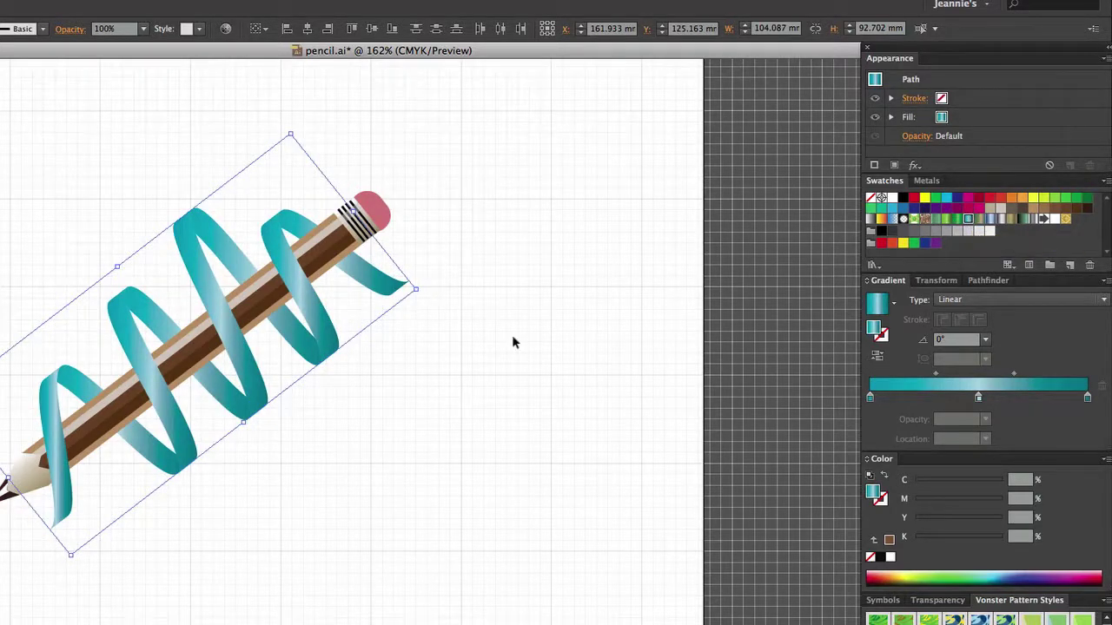
key("x")
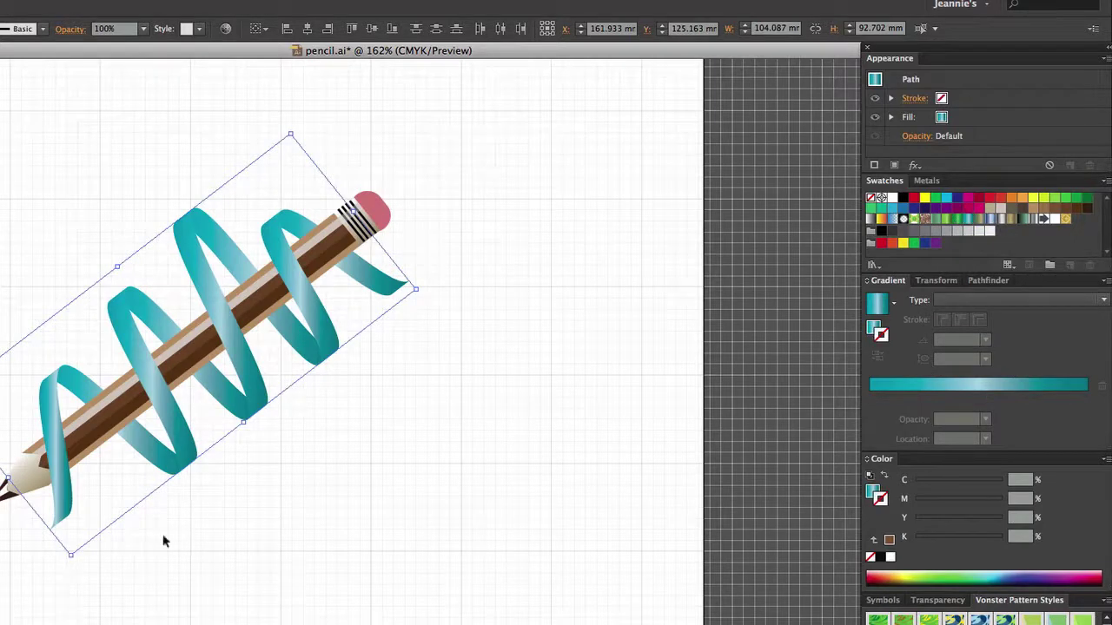
left_click(903, 198)
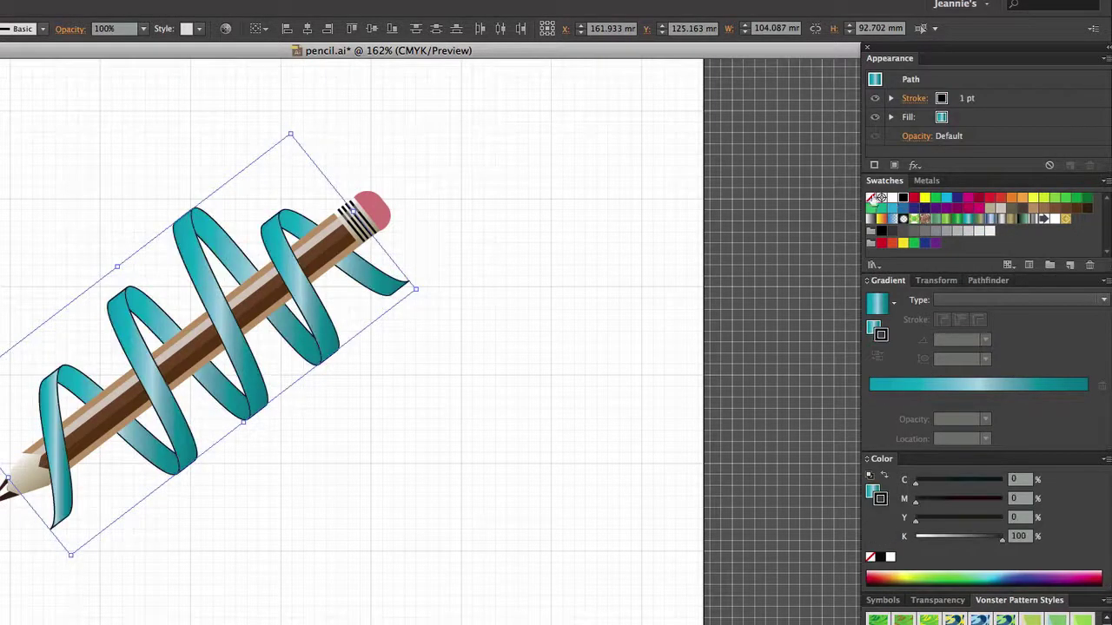
left_click(380, 425)
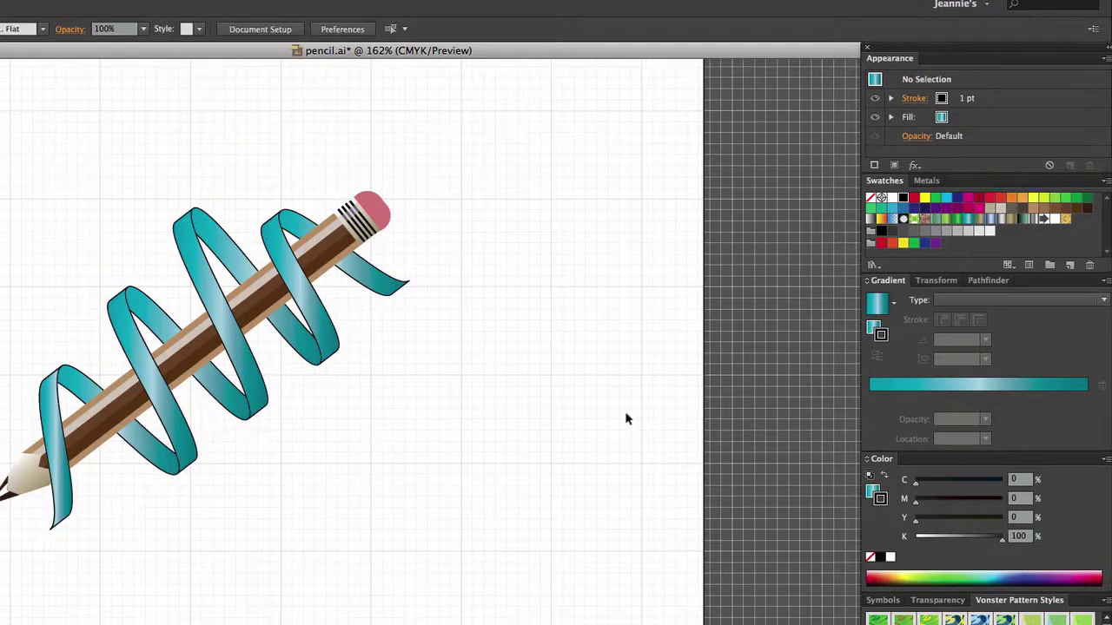